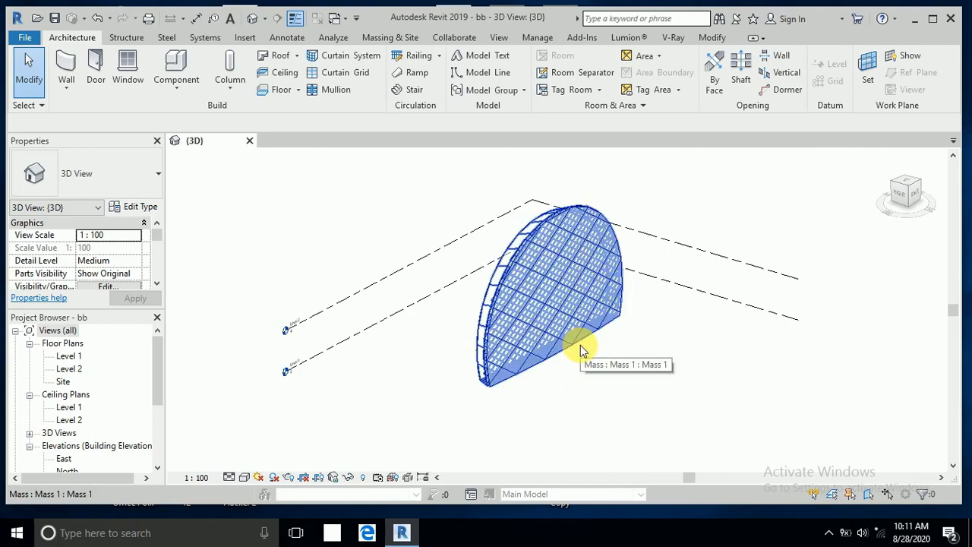
Step: Create a new family from the Metric Generic Model Pattern Based template
scroll(581, 362, "up", 1)
middle_click_drag(582, 362, 591, 395)
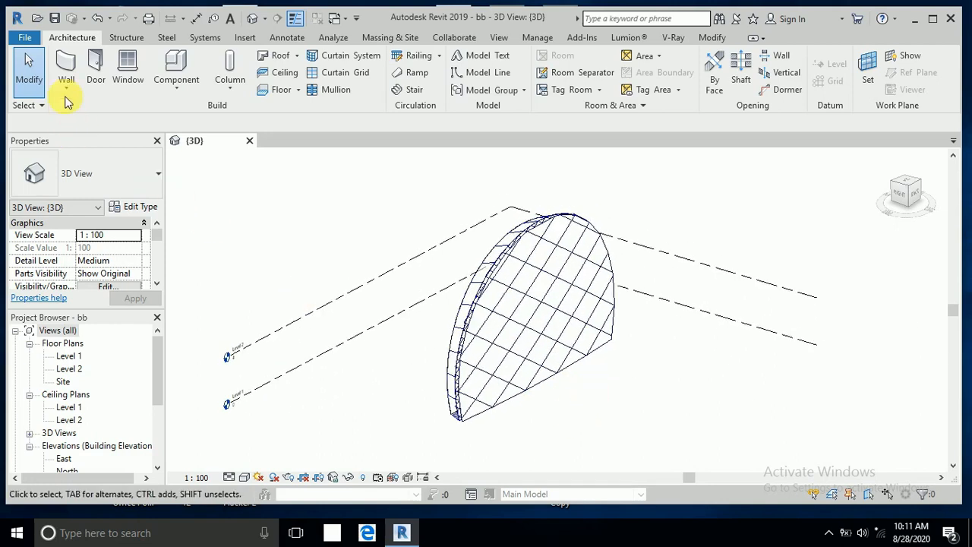
left_click(26, 38)
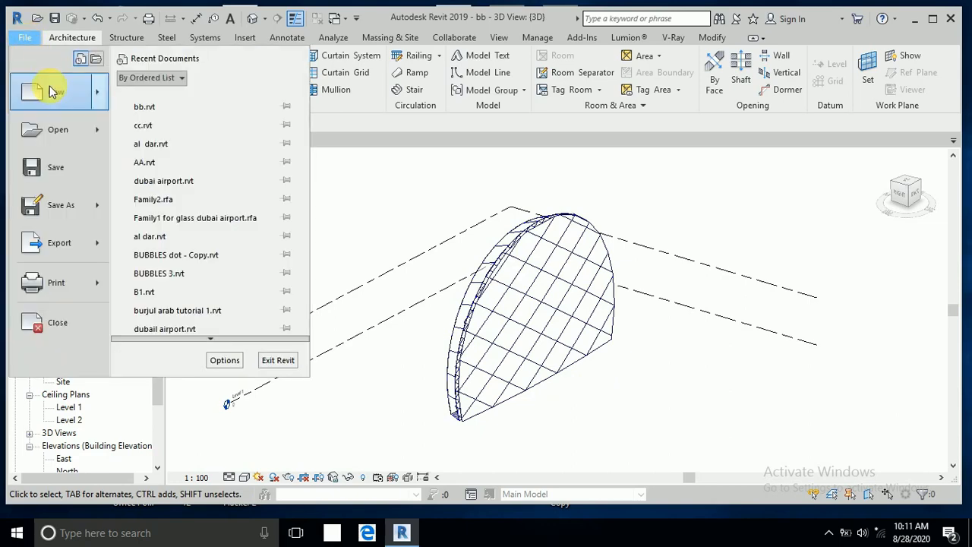
mouse_move(94, 87)
left_click(154, 131)
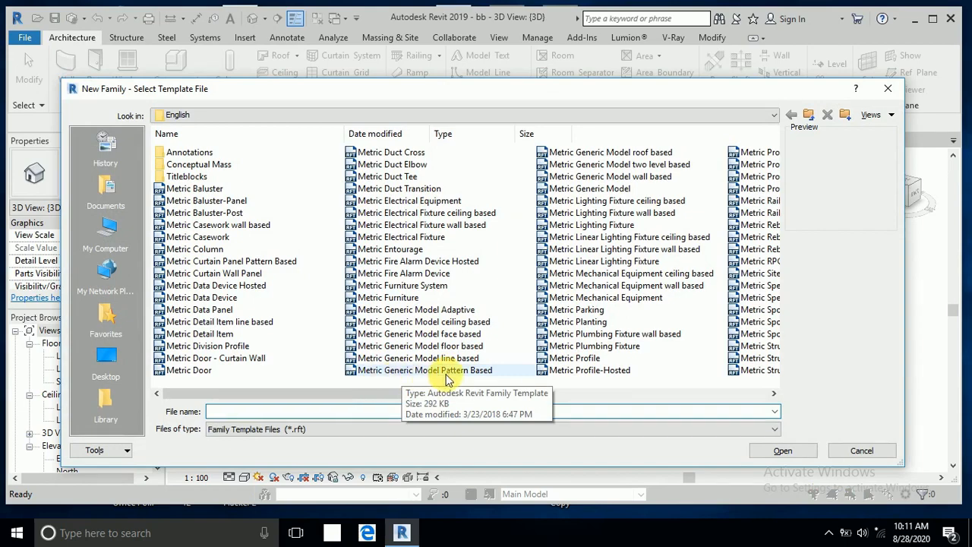
left_click(507, 370)
left_click(794, 454)
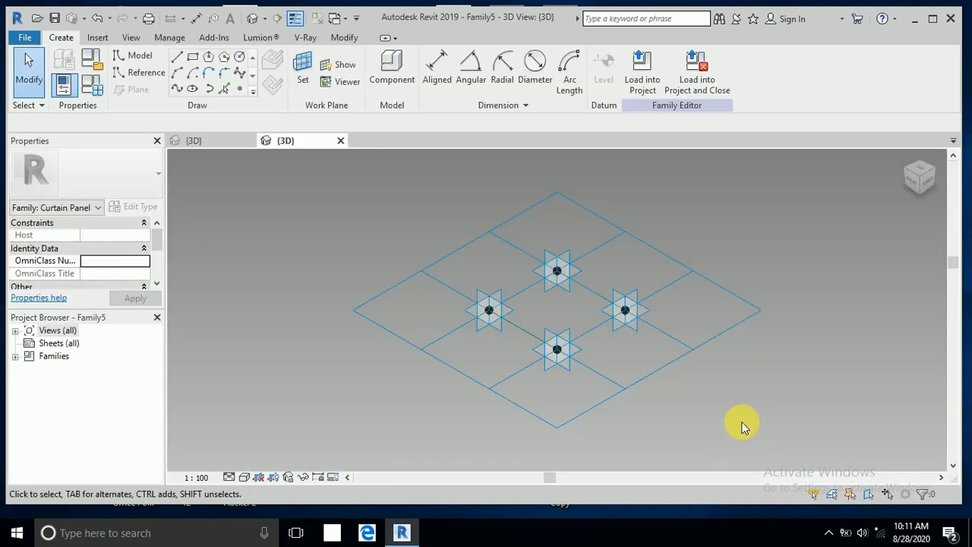
Step: Set the family's length units to meters
key("u")
key("n")
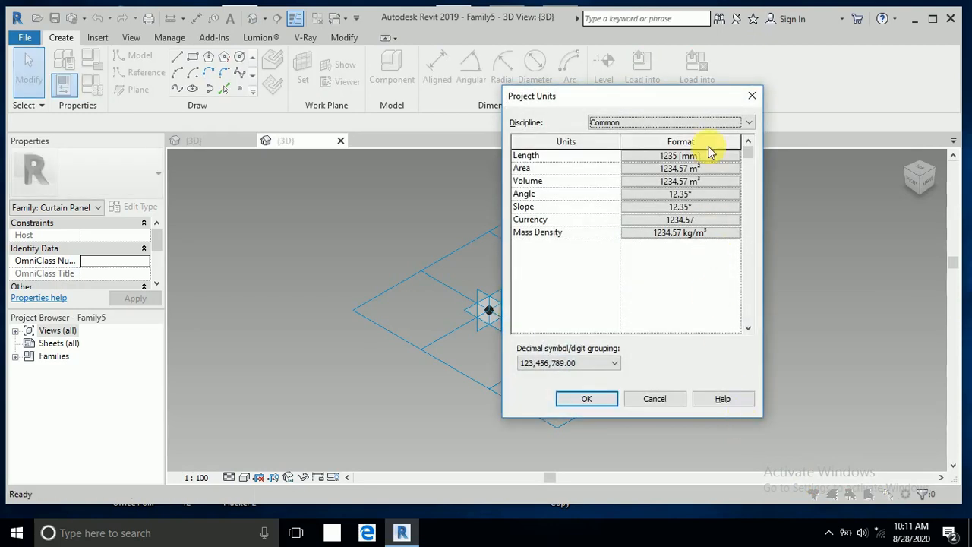
left_click(706, 156)
left_click(706, 232)
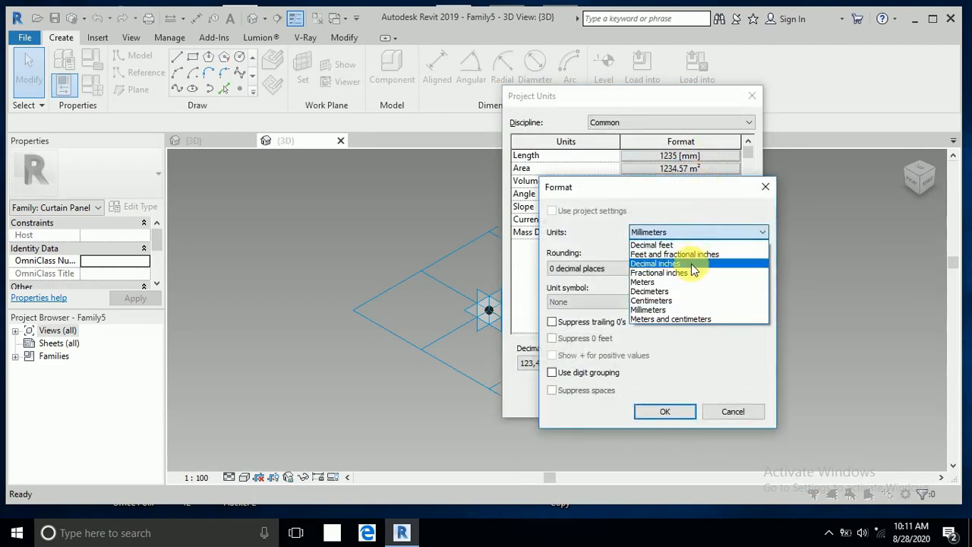
left_click(692, 281)
left_click(659, 411)
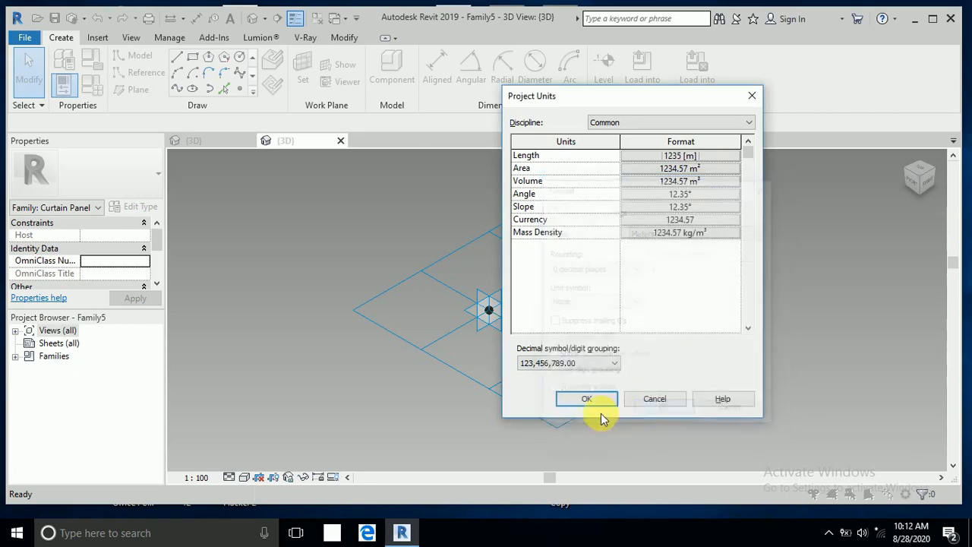
left_click(590, 399)
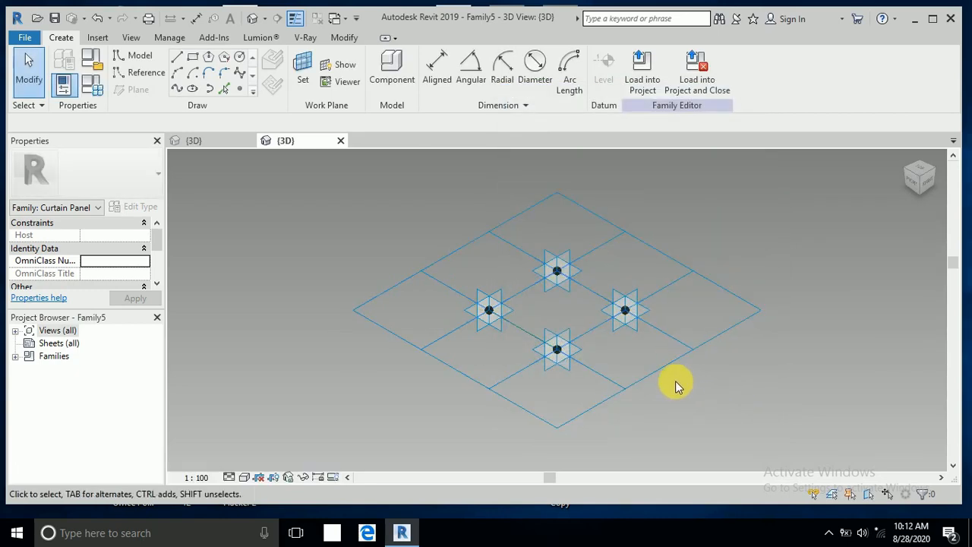
Step: Change the tile pattern grid's type to Rhomboid
left_click(674, 366)
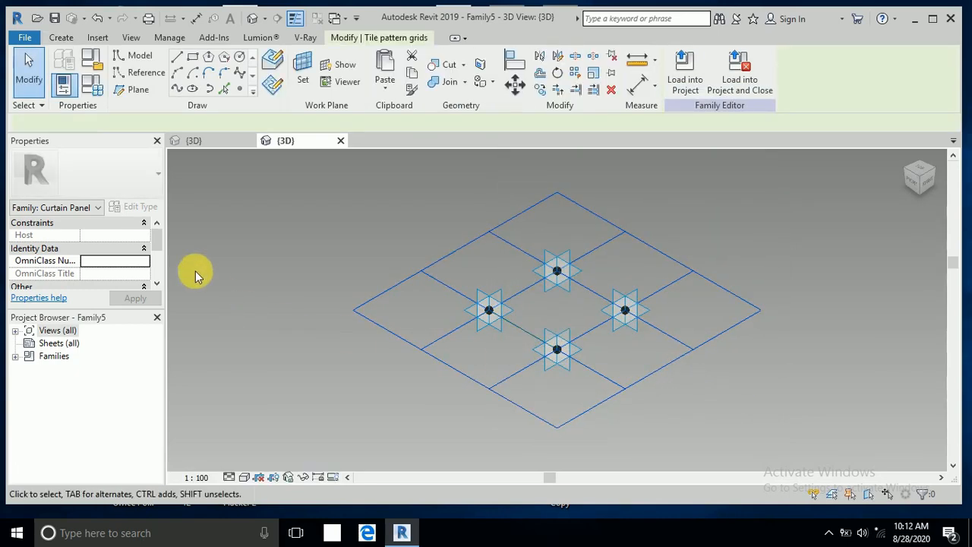
left_click(158, 185)
scroll(121, 378, "down", 1)
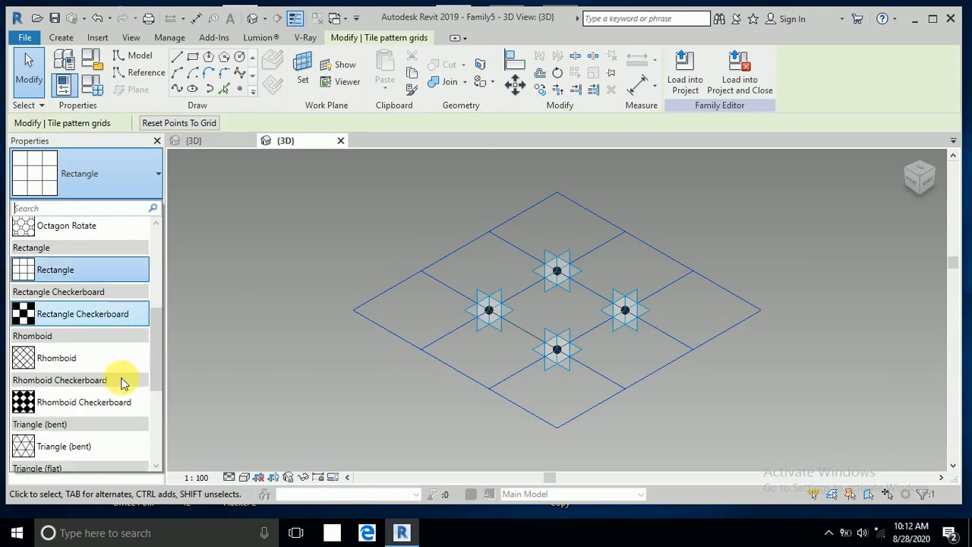
left_click(109, 361)
Step: Place a reference point at the midpoint of the reference line between adaptive points 2 and 3
middle_click_drag(844, 391, 753, 413)
scroll(585, 350, "up", 3)
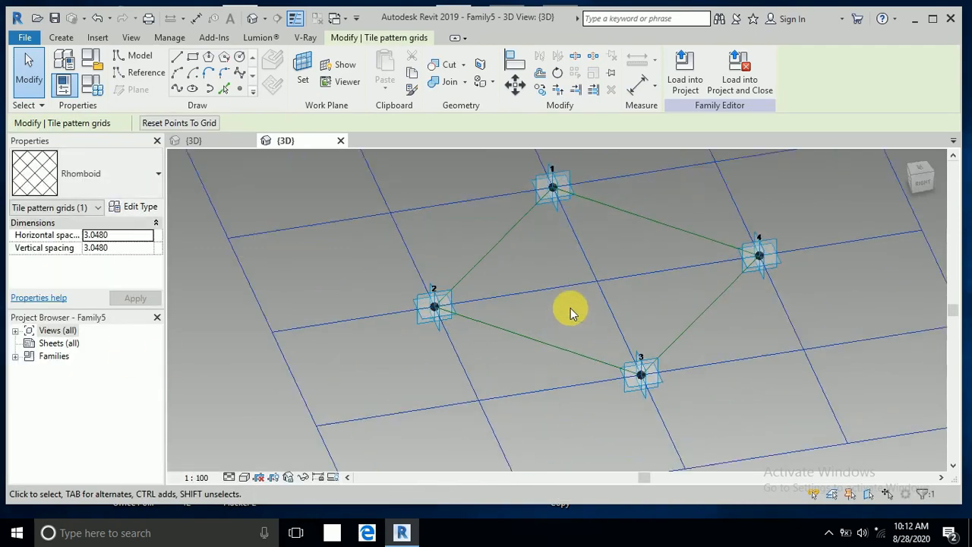
scroll(571, 312, "up", 1)
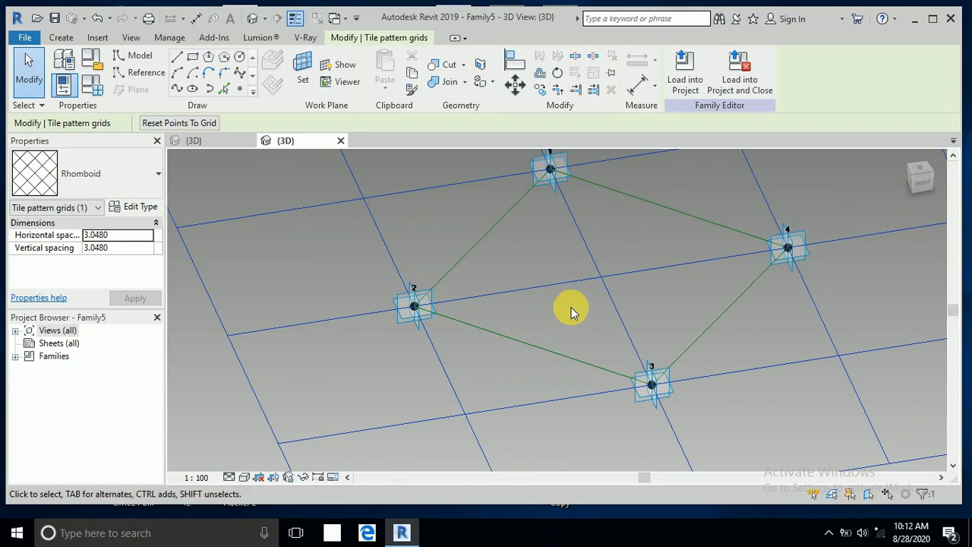
left_click(239, 89)
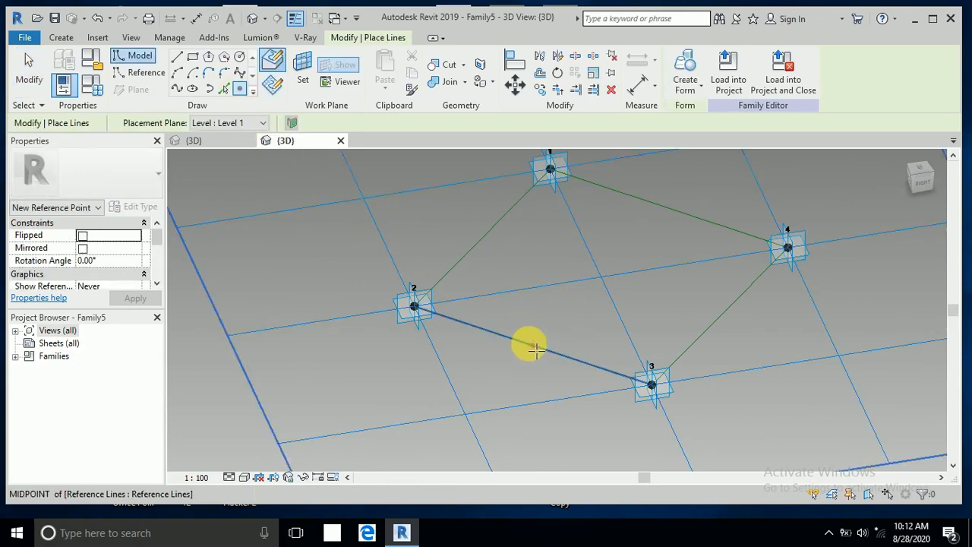
left_click(535, 348)
left_click(29, 70)
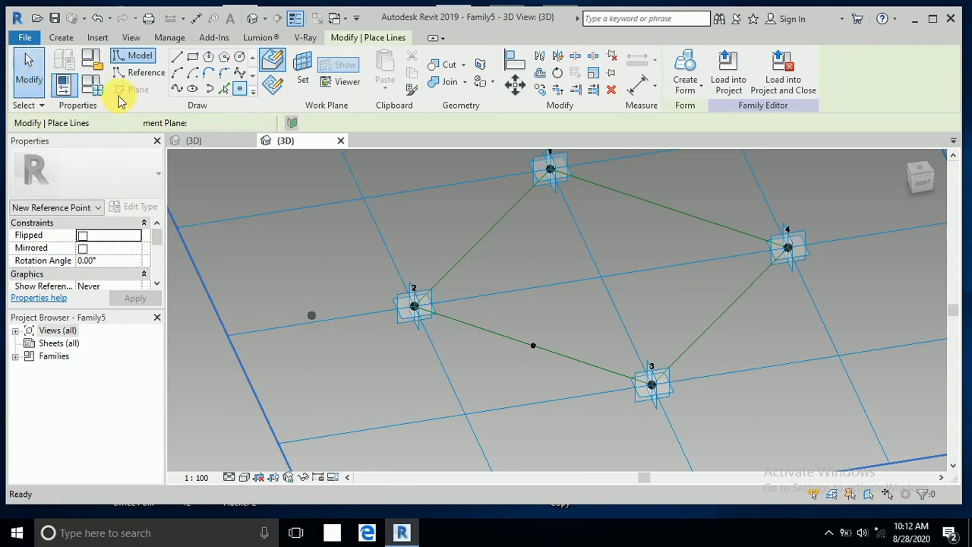
Step: Draw a circle of about 0.04 m radius centred on the midpoint reference point, using that point's own work plane
left_click(235, 58)
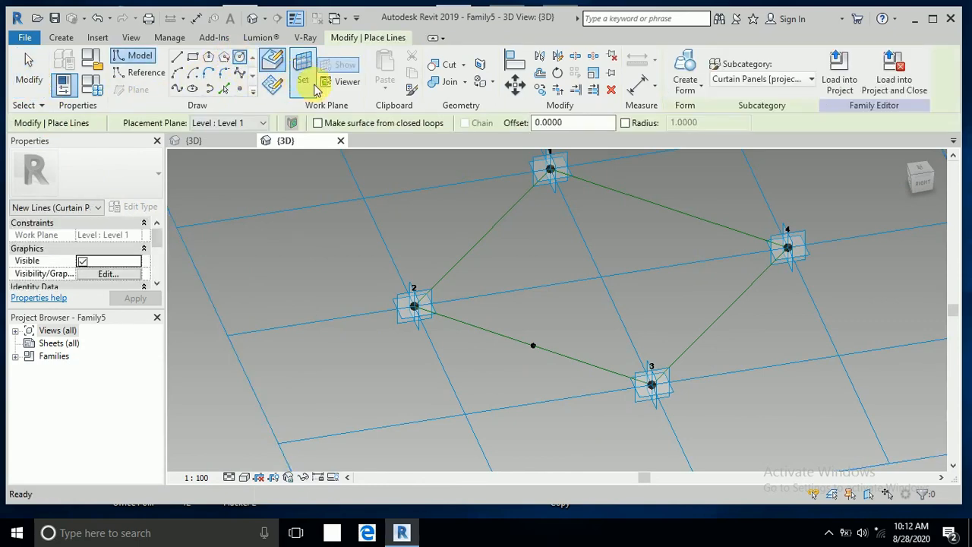
left_click(537, 343)
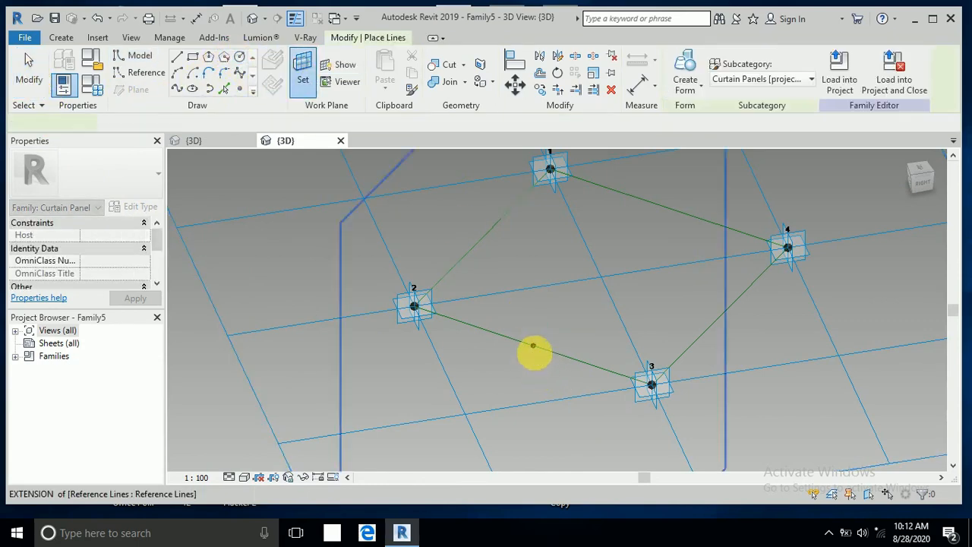
scroll(538, 347, "up", 5)
left_click(537, 346)
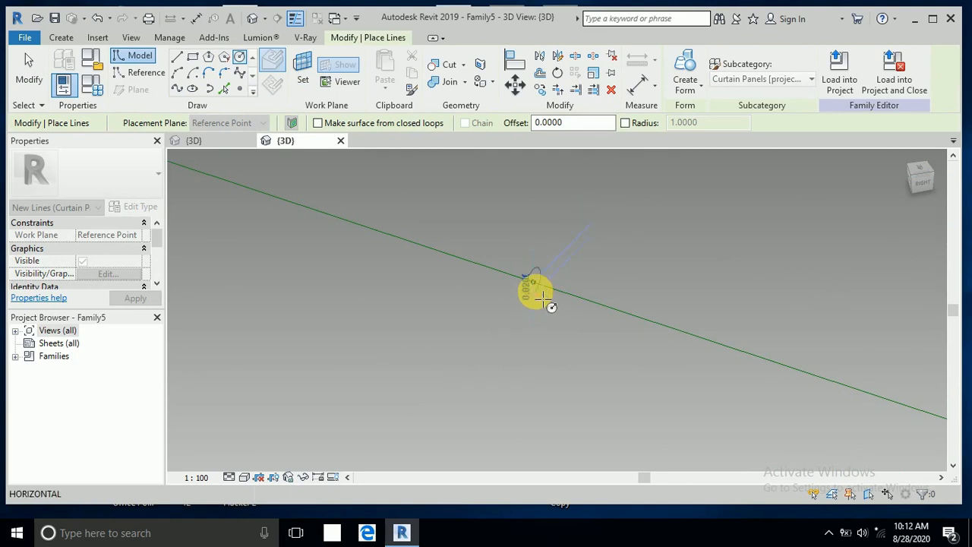
scroll(543, 298, "up", 3)
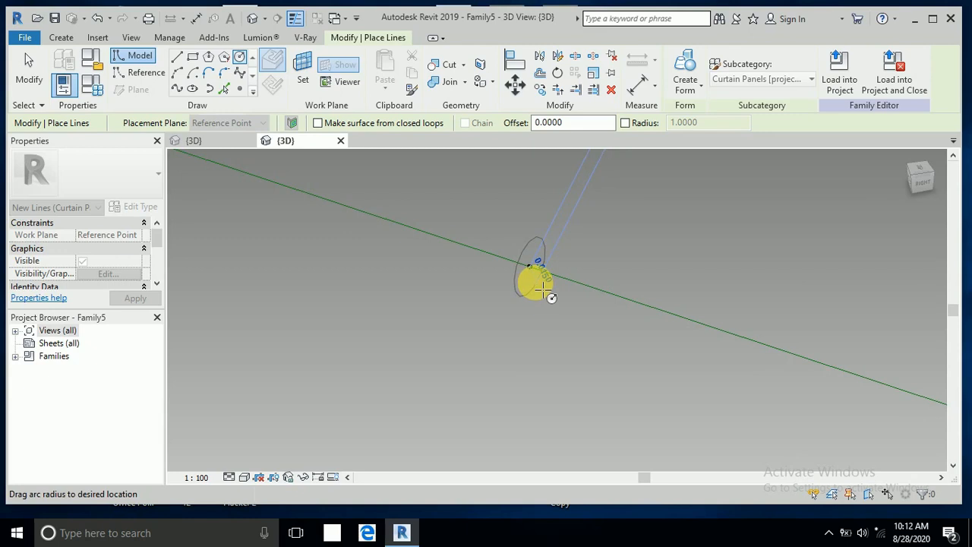
left_click(543, 287)
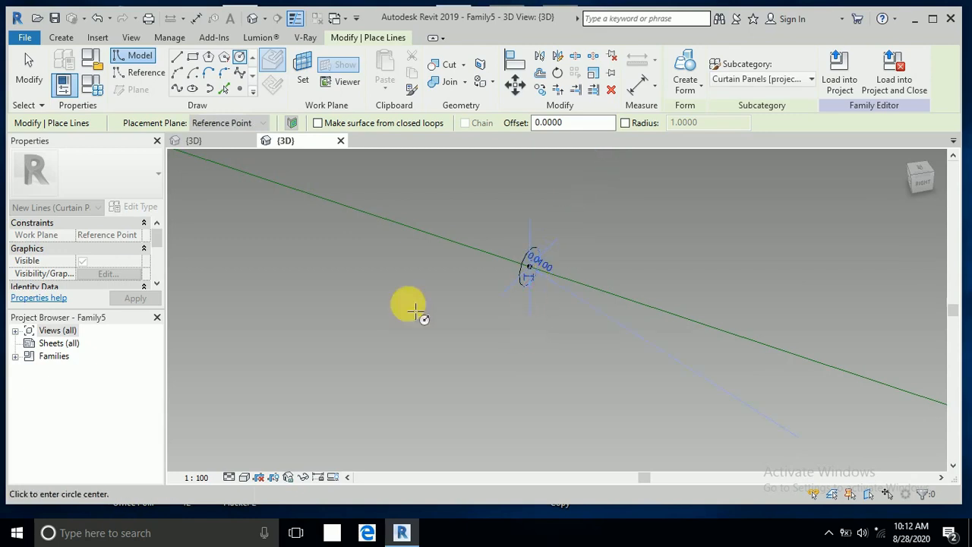
left_click(27, 66)
Step: Create a form by sweeping the circle along the closed chain of four reference lines
scroll(669, 347, "down", 2)
scroll(547, 338, "down", 3)
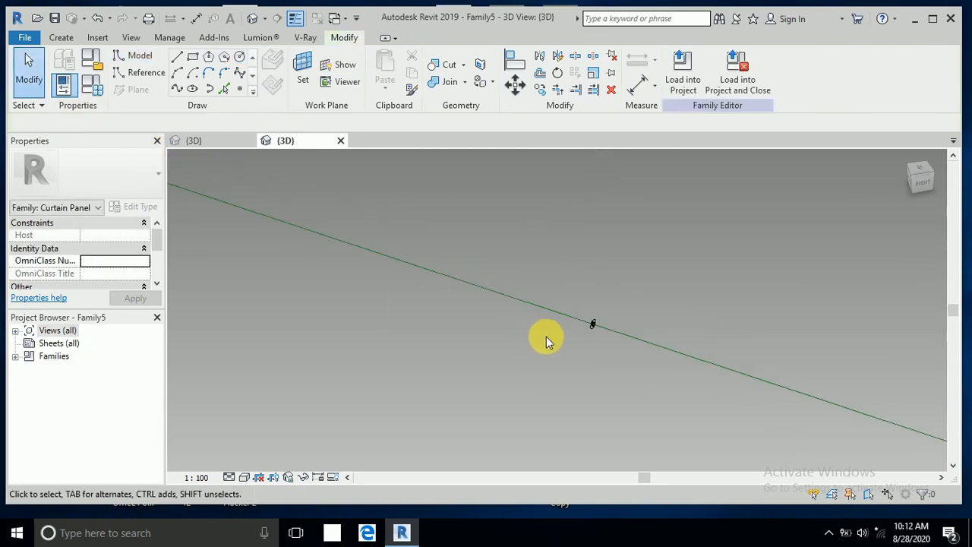
scroll(533, 359, "down", 2)
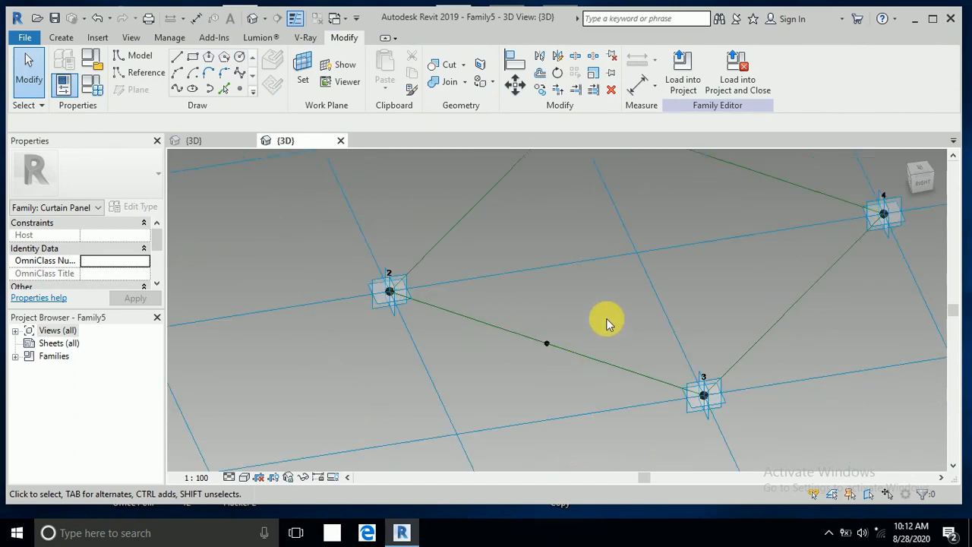
middle_click_drag(606, 318, 560, 330)
key("Tab")
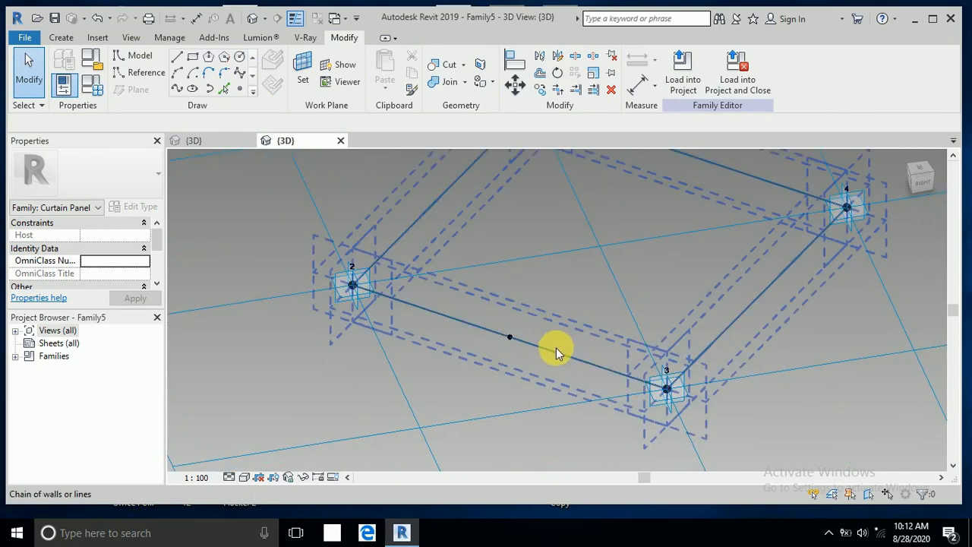
left_click(509, 347)
scroll(509, 342, "up", 5)
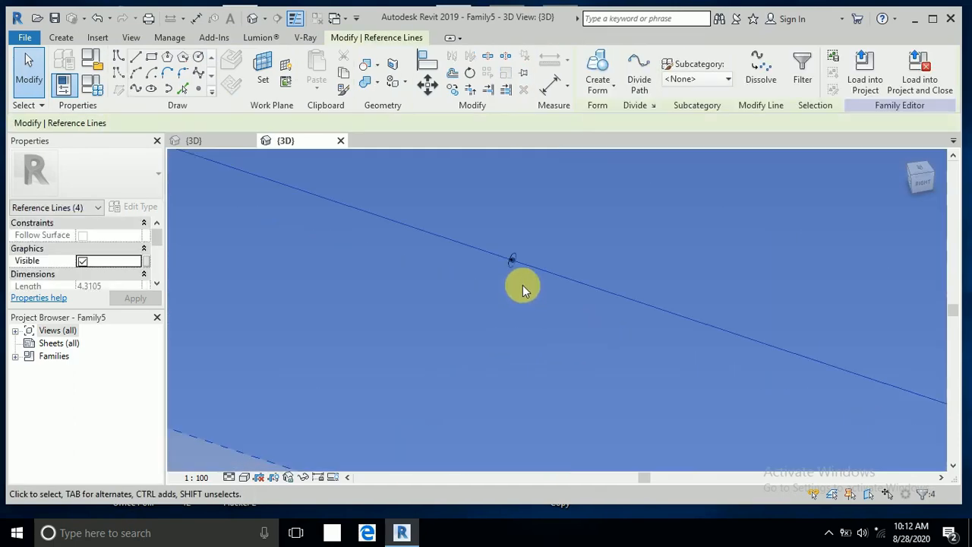
left_click(512, 261, "ctrl")
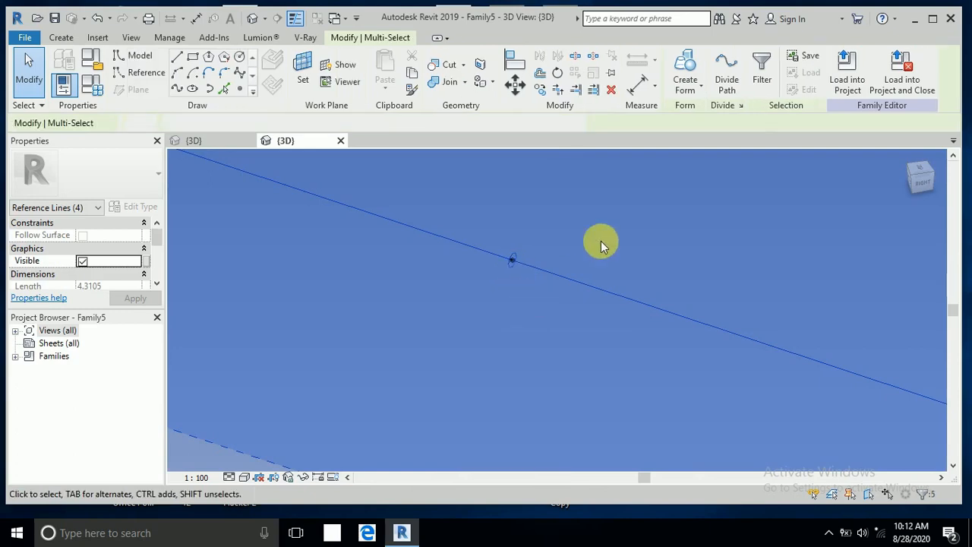
key("Escape")
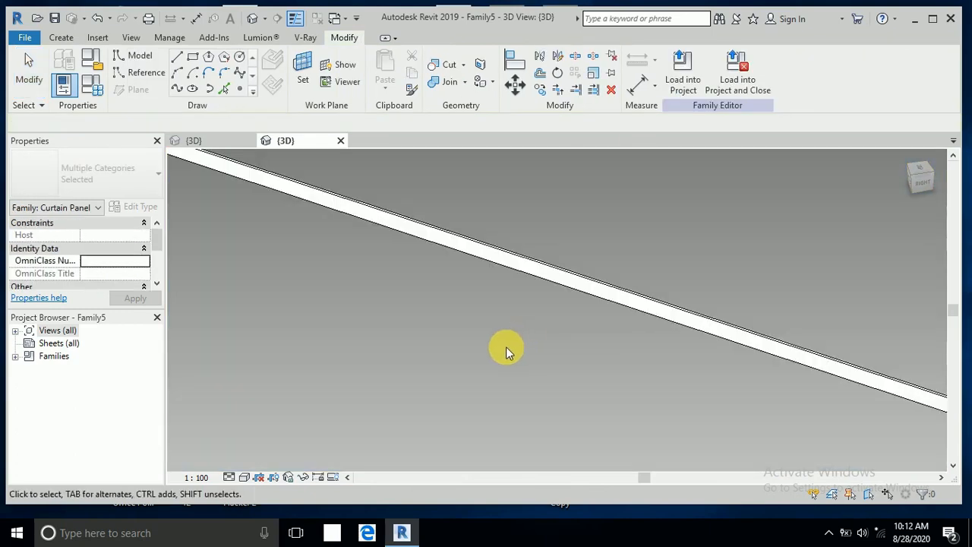
Step: Select the whole rhomboid frame and filter the selection to the Curtain Panels category only
scroll(506, 347, "down", 5)
key("Tab")
scroll(494, 357, "down", 2)
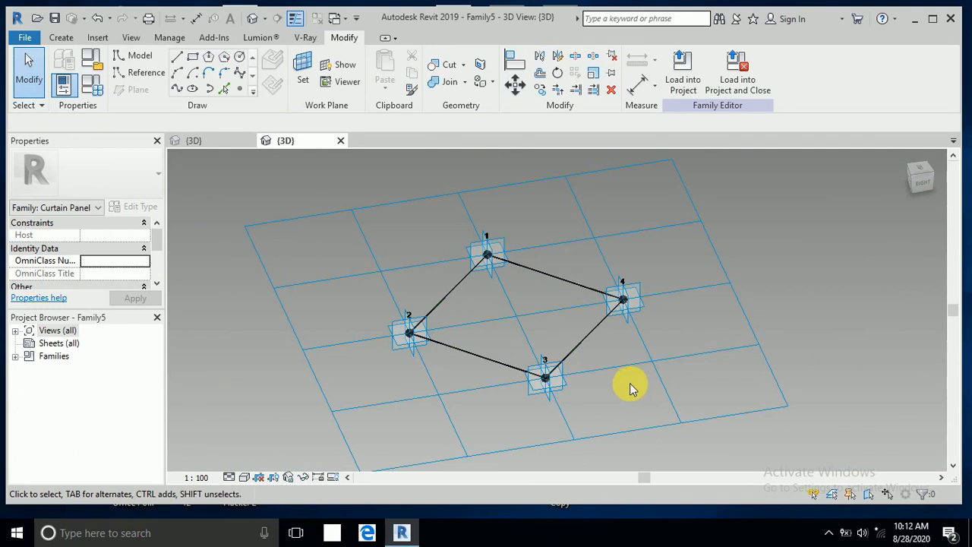
middle_click_drag(603, 393, 600, 365)
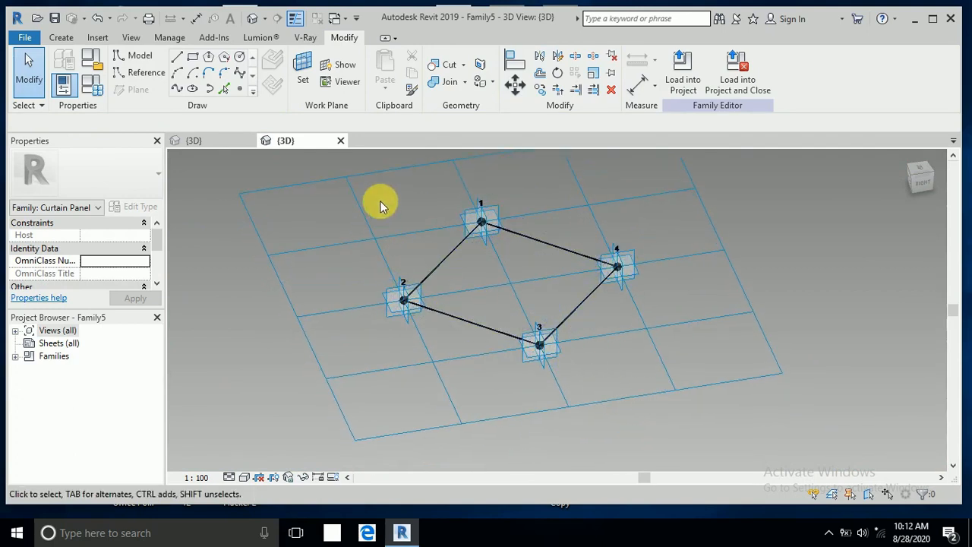
left_click_drag(372, 179, 666, 361)
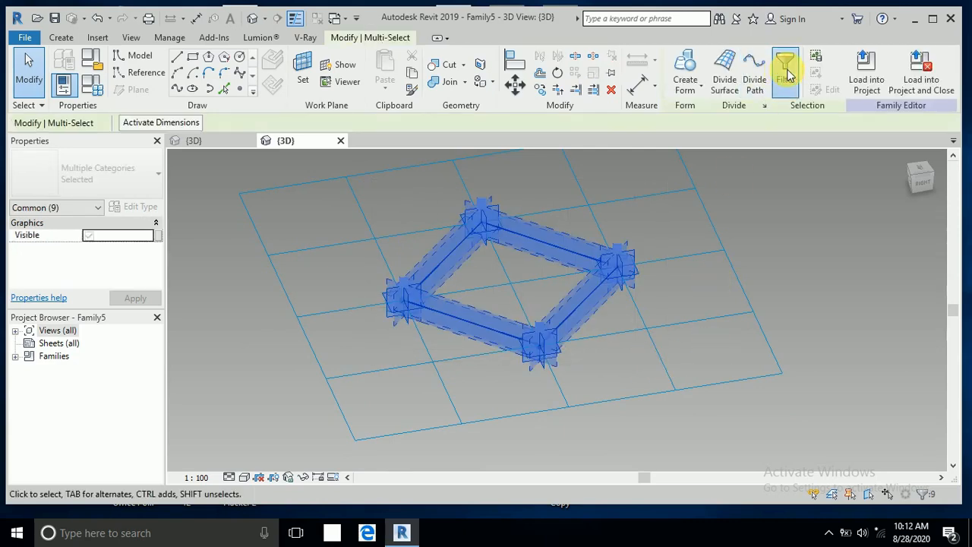
left_click(787, 68)
left_click(570, 195)
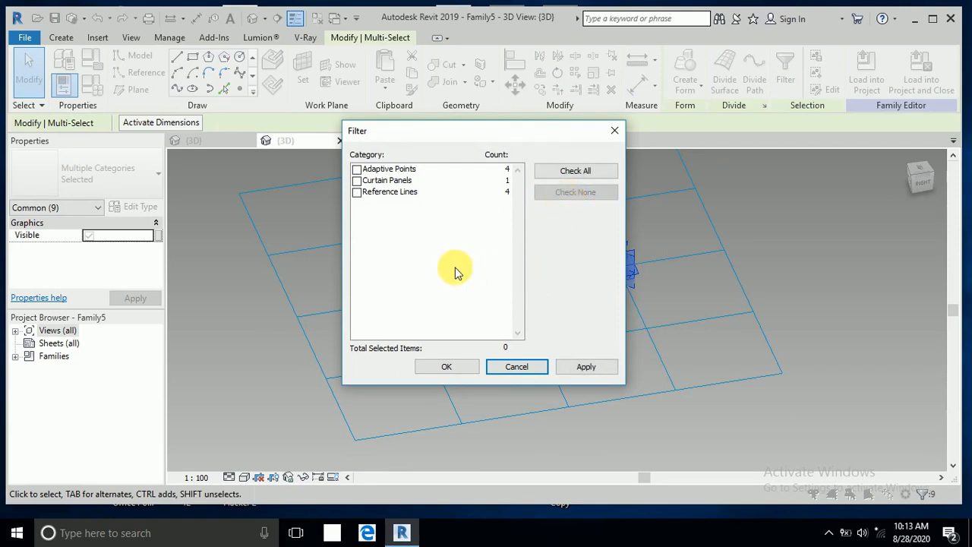
left_click(357, 181)
left_click(467, 369)
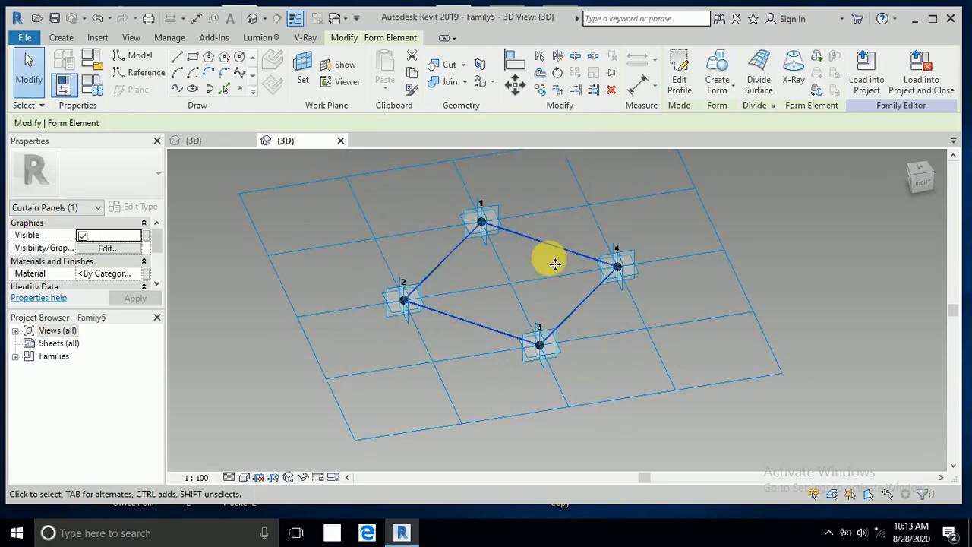
Step: Associate the frame's material with a new type parameter named "material" under Materials and Finishes
left_click(145, 274)
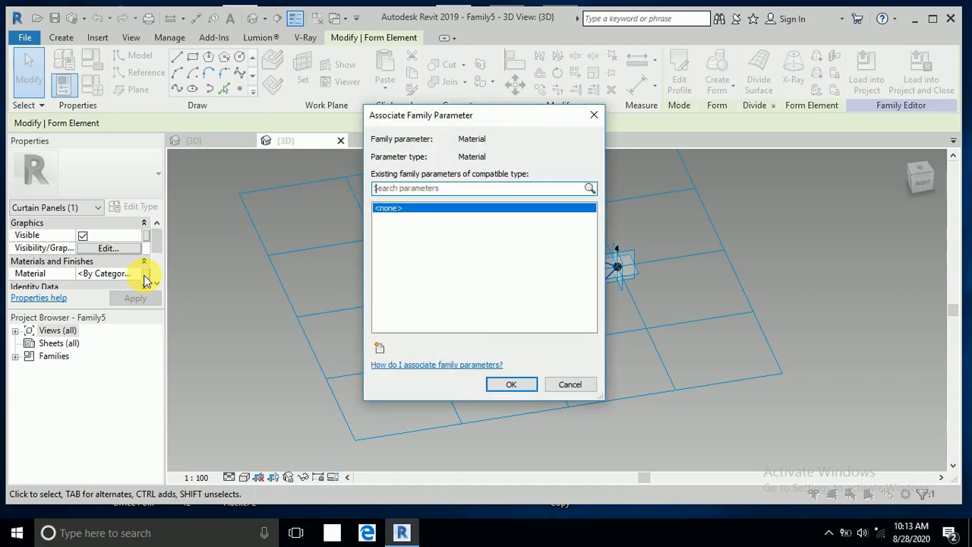
left_click(380, 349)
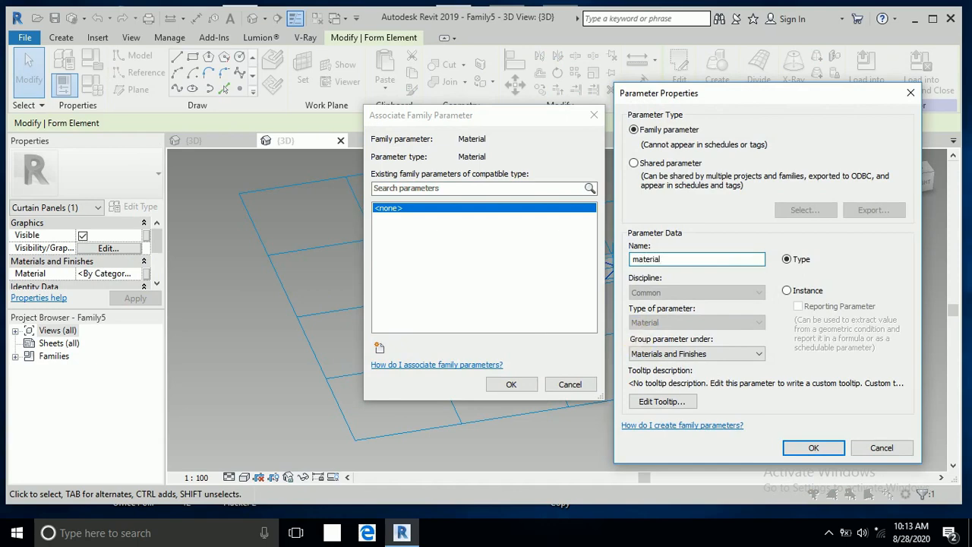
left_click(814, 449)
left_click(505, 386)
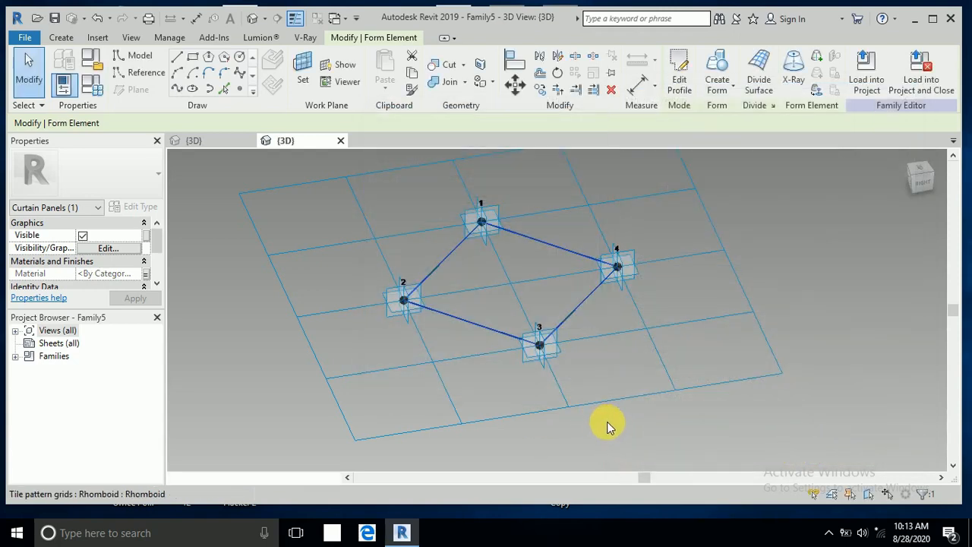
left_click(620, 431)
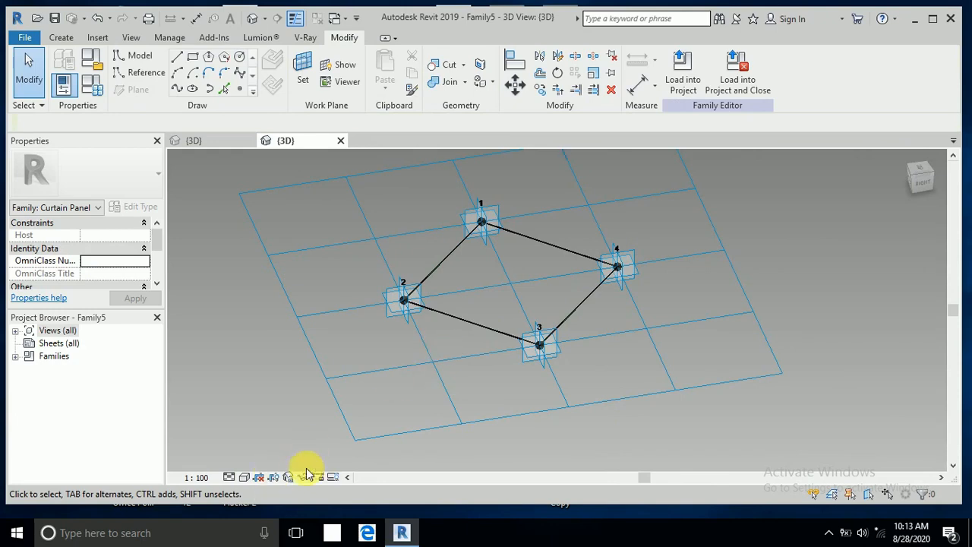
Step: Switch the 3D view's visual style to Wireframe
left_click(244, 477)
left_click(276, 391)
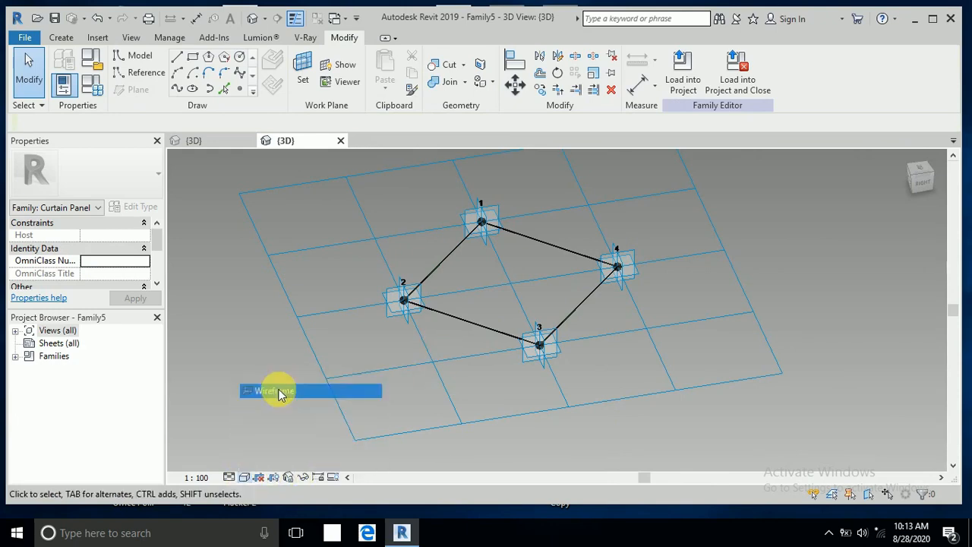
Step: Create a solid form by extruding the closed chain of four reference lines between the adaptive points
scroll(466, 282, "up", 8)
scroll(469, 384, "up", 2)
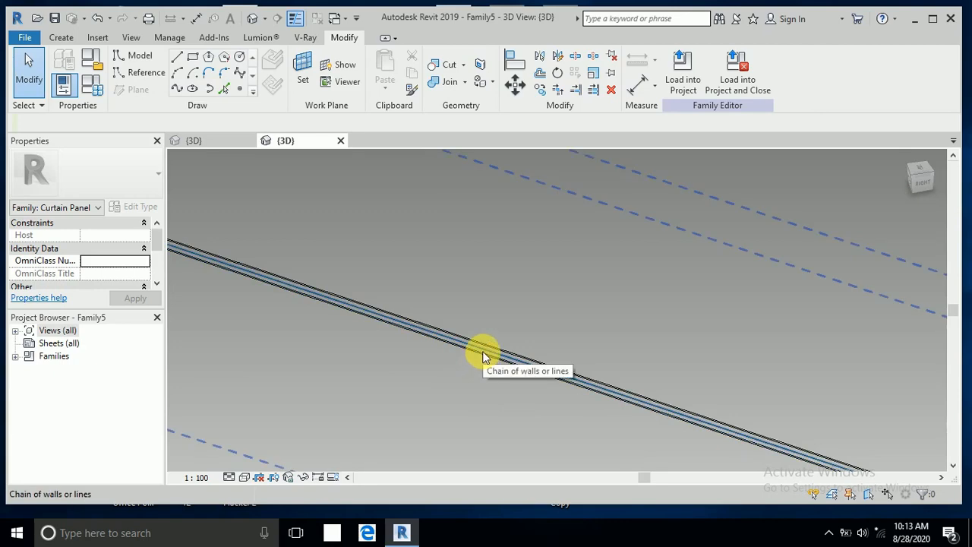
left_click(473, 352)
scroll(465, 364, "down", 2)
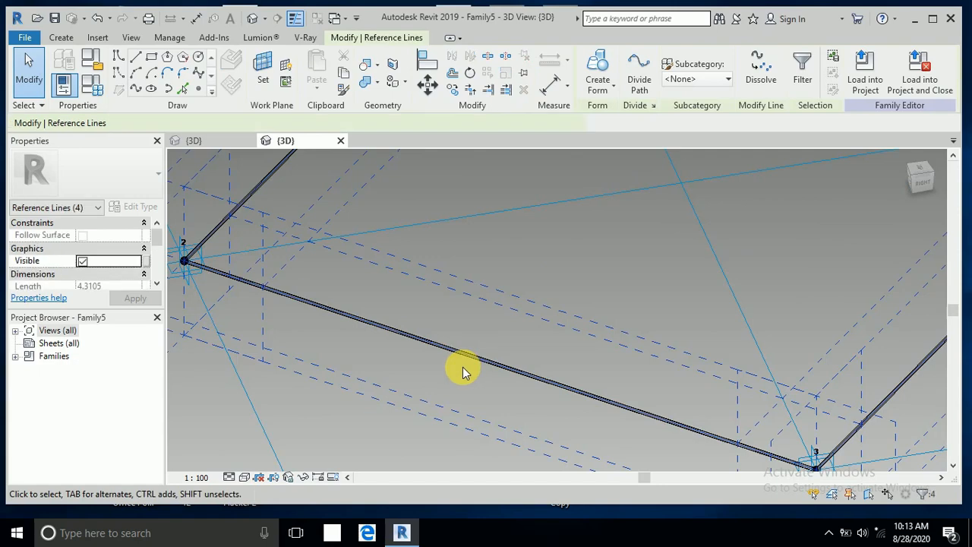
scroll(462, 367, "down", 5)
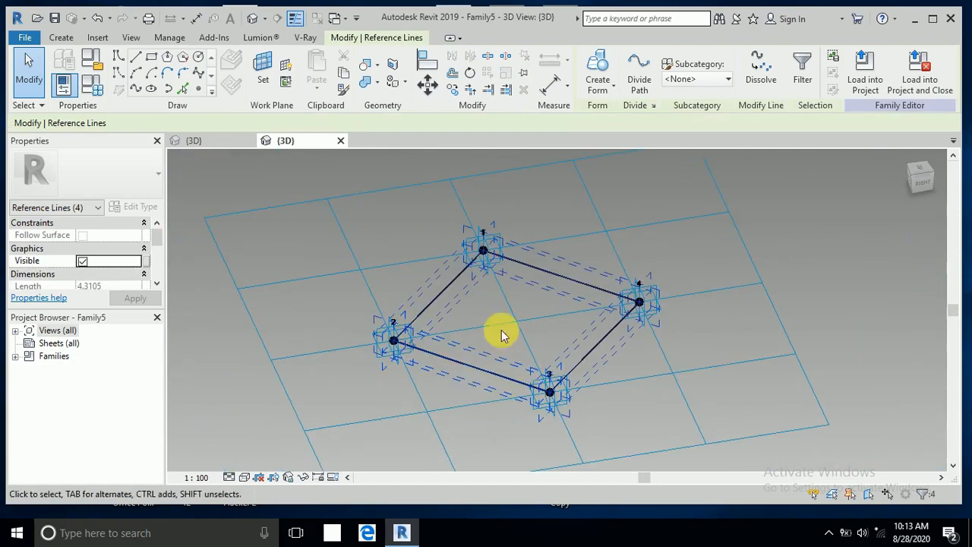
left_click(598, 67)
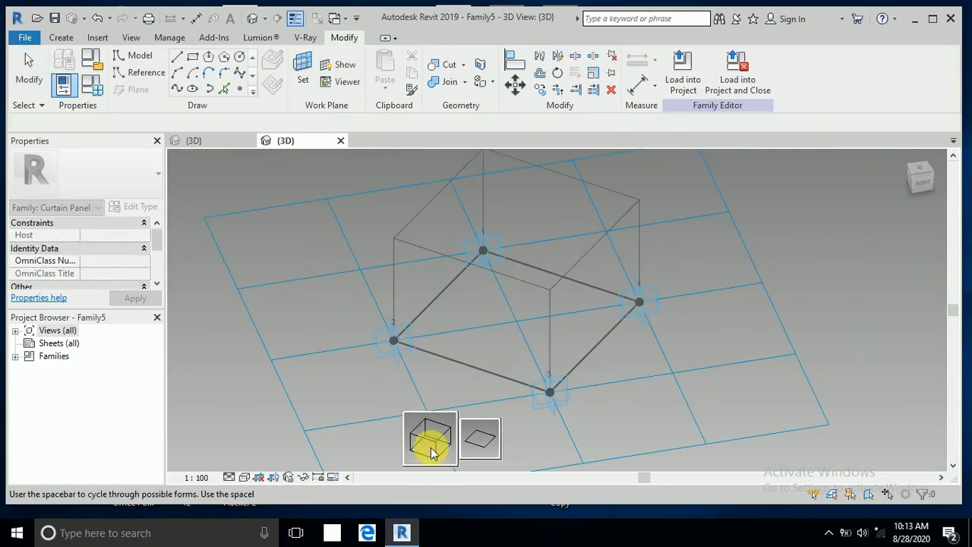
left_click(431, 444)
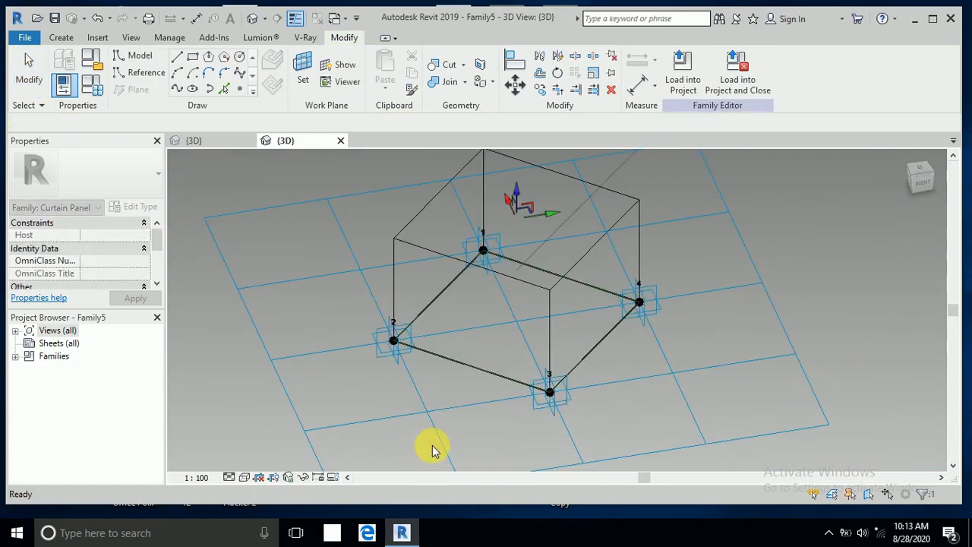
Step: Set the extruded panel's positive offset to 0.005 and its negative offset to -0.005
left_click(626, 196)
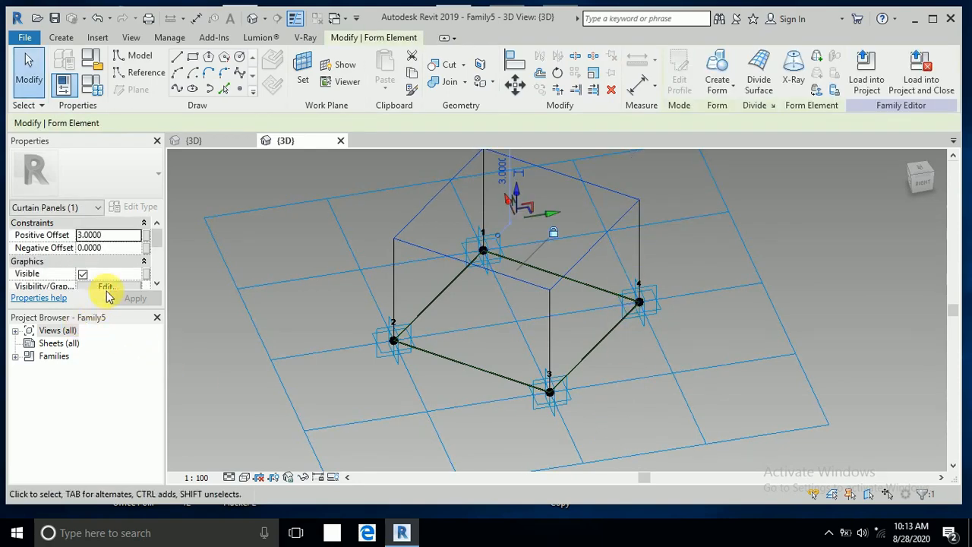
double_click(118, 240)
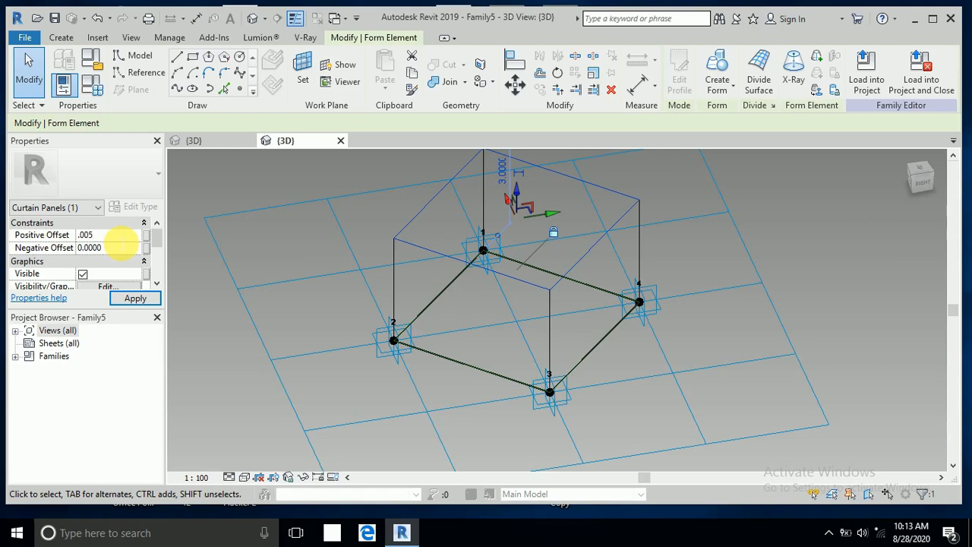
double_click(111, 248)
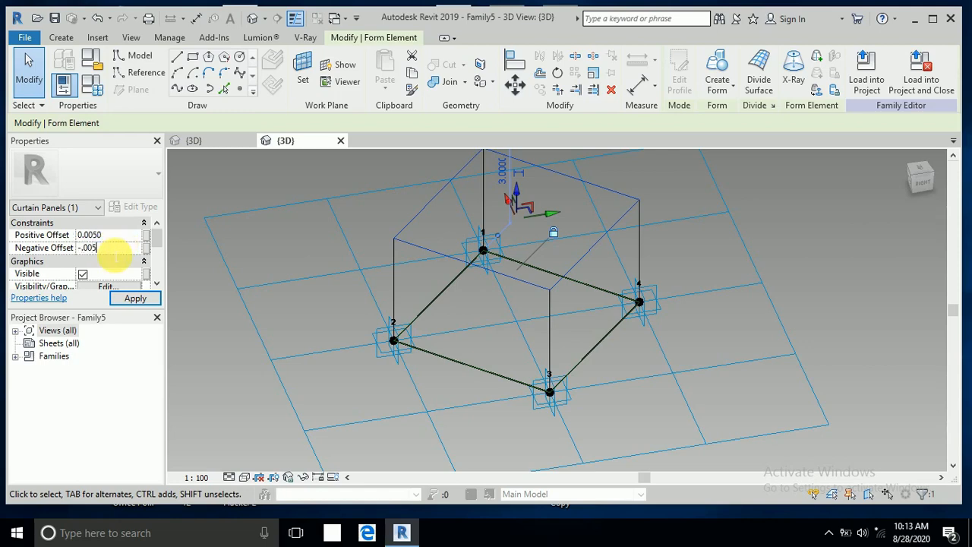
left_click(328, 304)
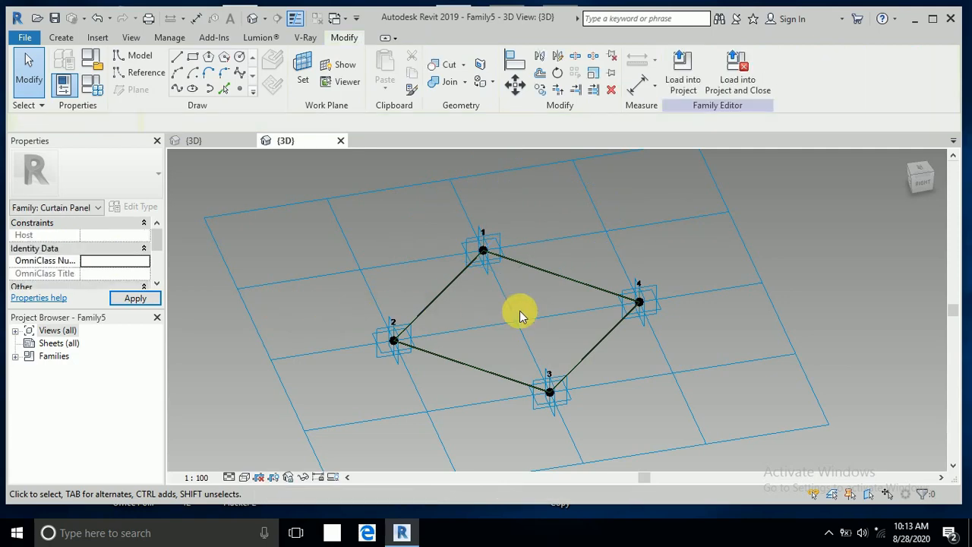
Step: Switch the 3D view's visual style to Shaded
left_click(247, 478)
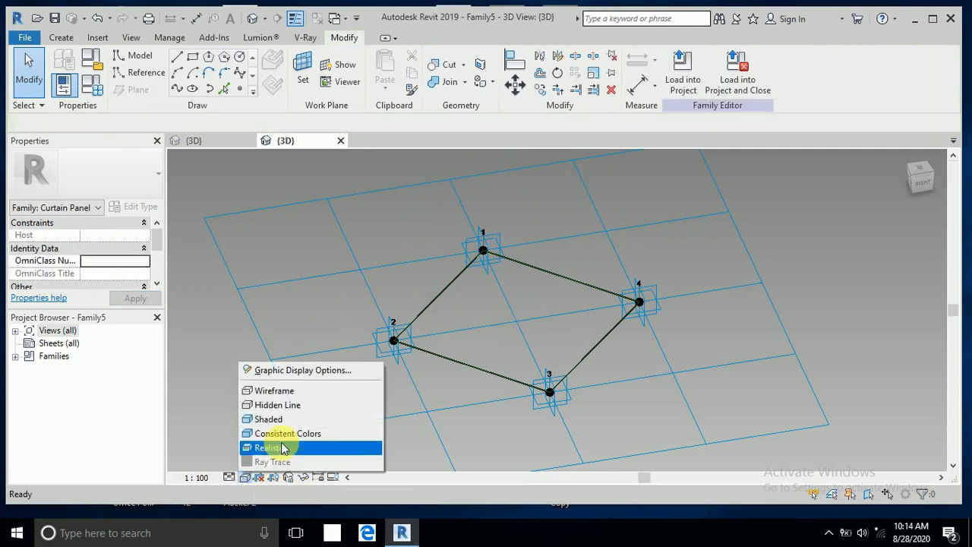
left_click(299, 418)
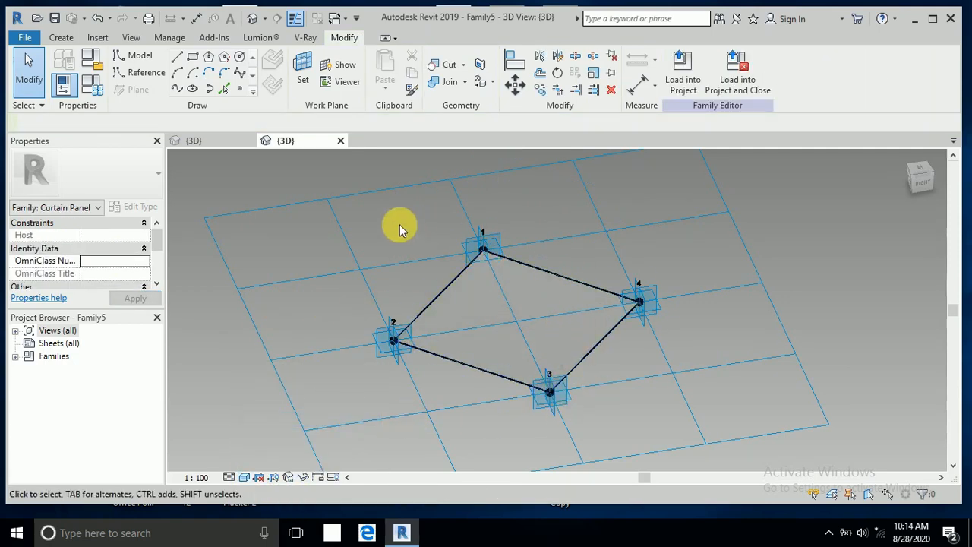
left_click_drag(370, 210, 686, 408)
left_click(785, 68)
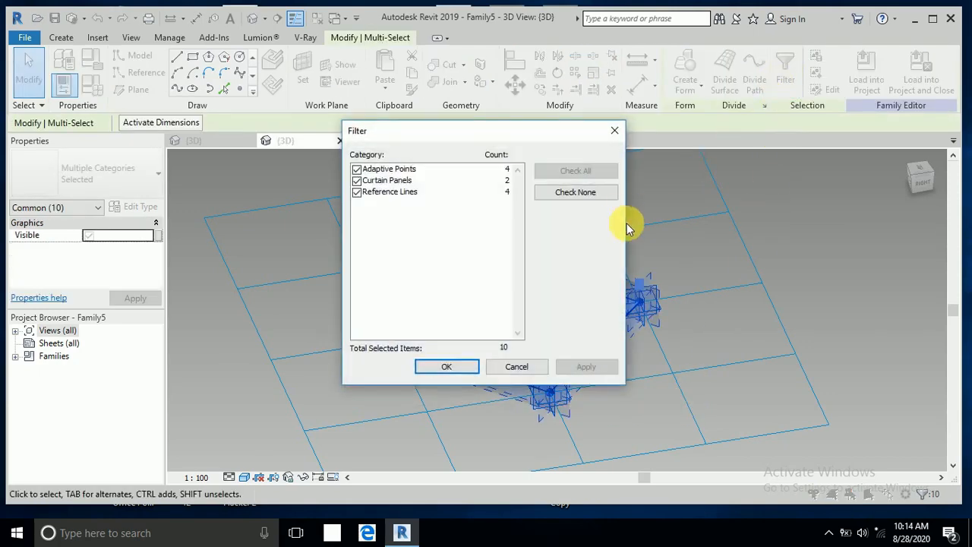
left_click(575, 192)
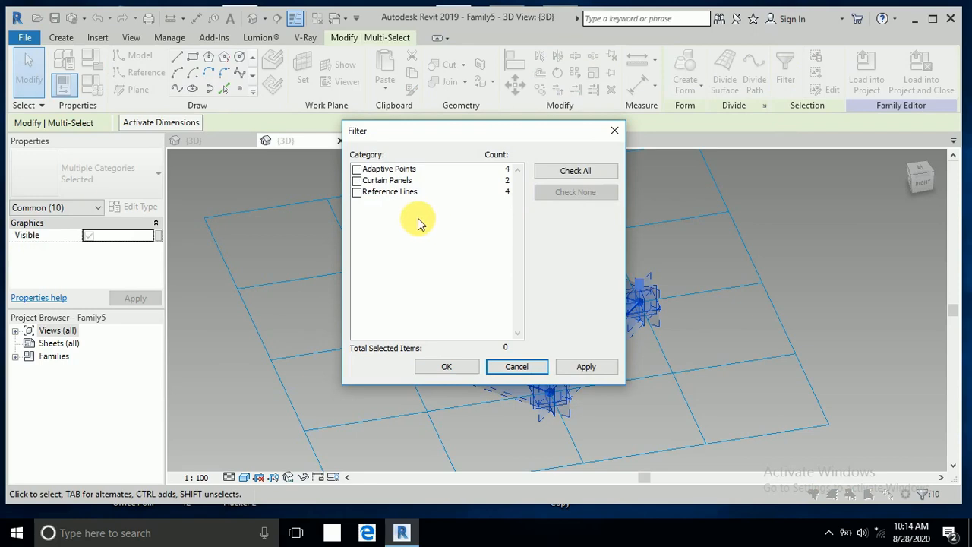
left_click(357, 181)
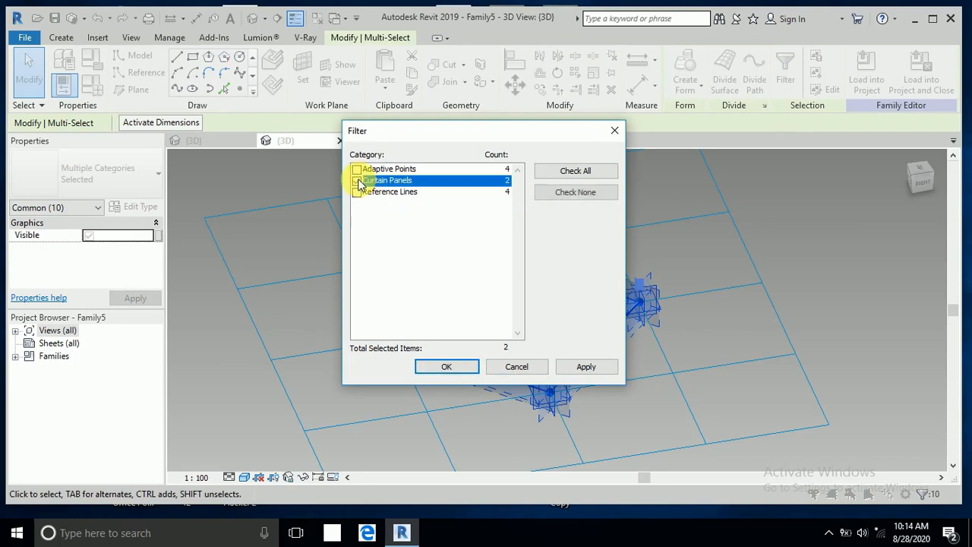
left_click(445, 367)
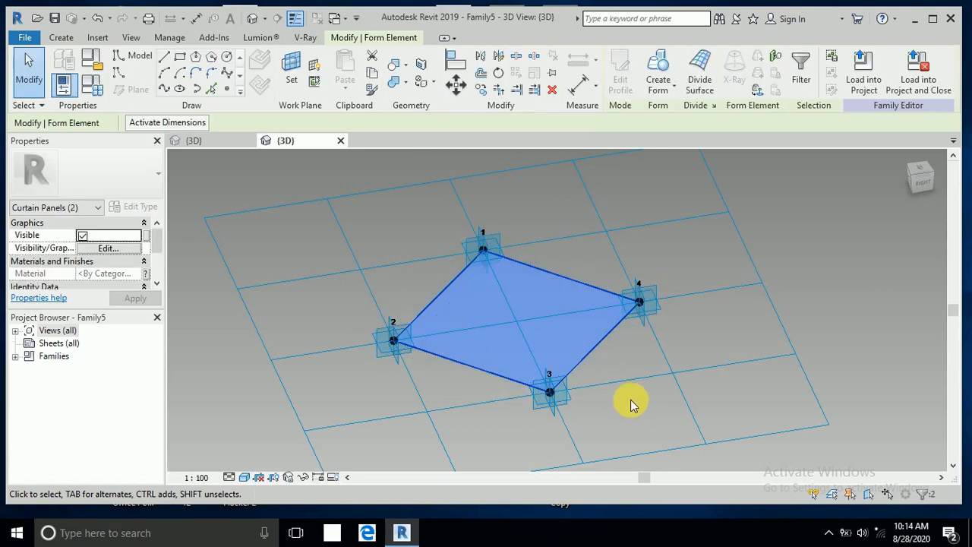
scroll(592, 383, "up", 3)
scroll(640, 331, "up", 2)
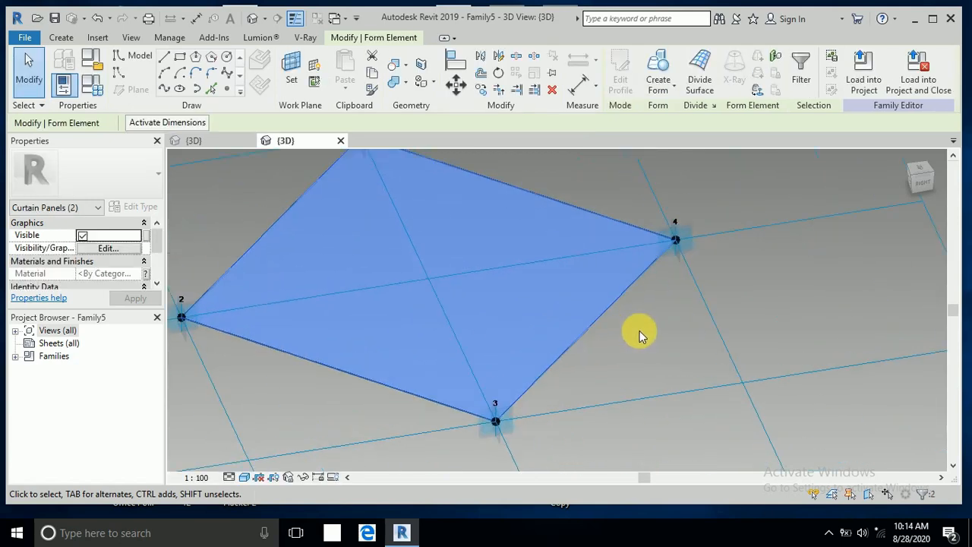
scroll(632, 295, "up", 2)
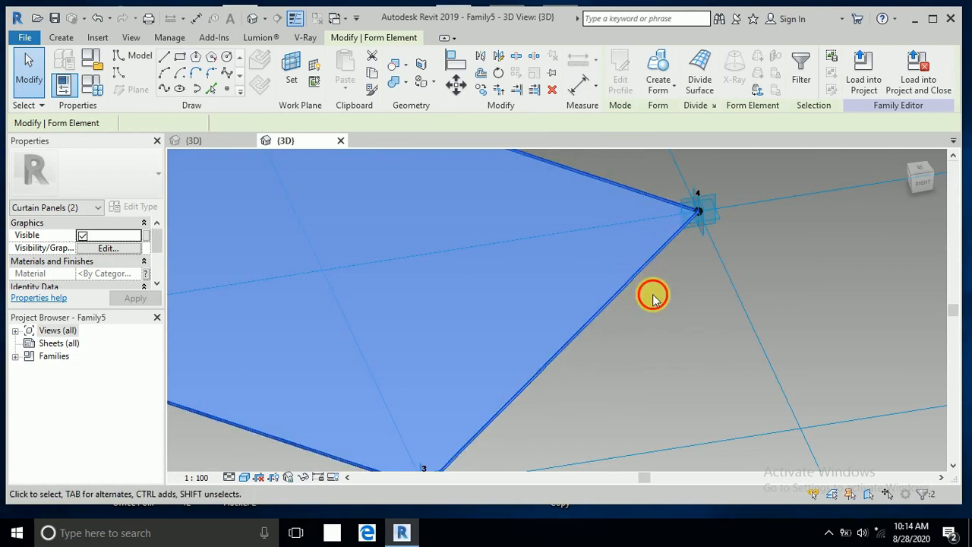
left_click(643, 293)
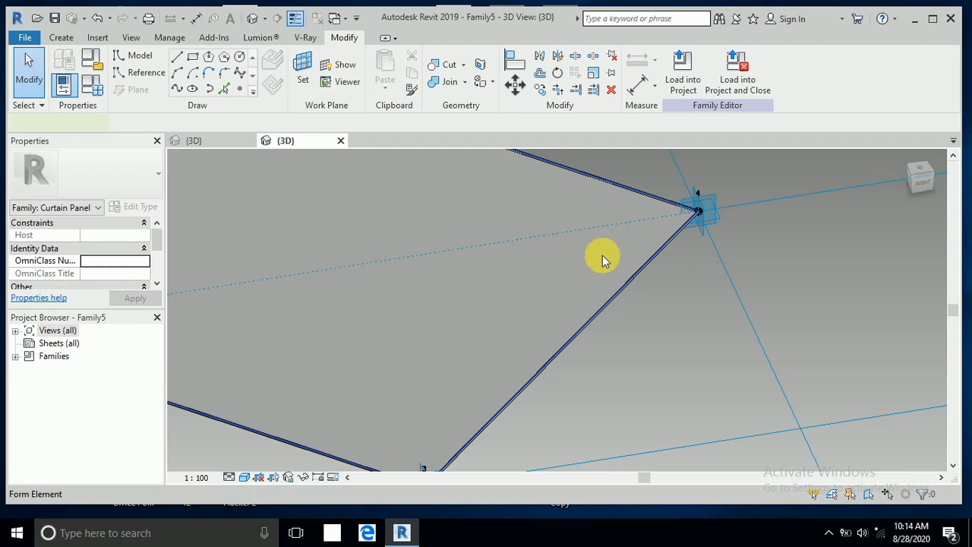
left_click(601, 259)
scroll(632, 284, "down", 1)
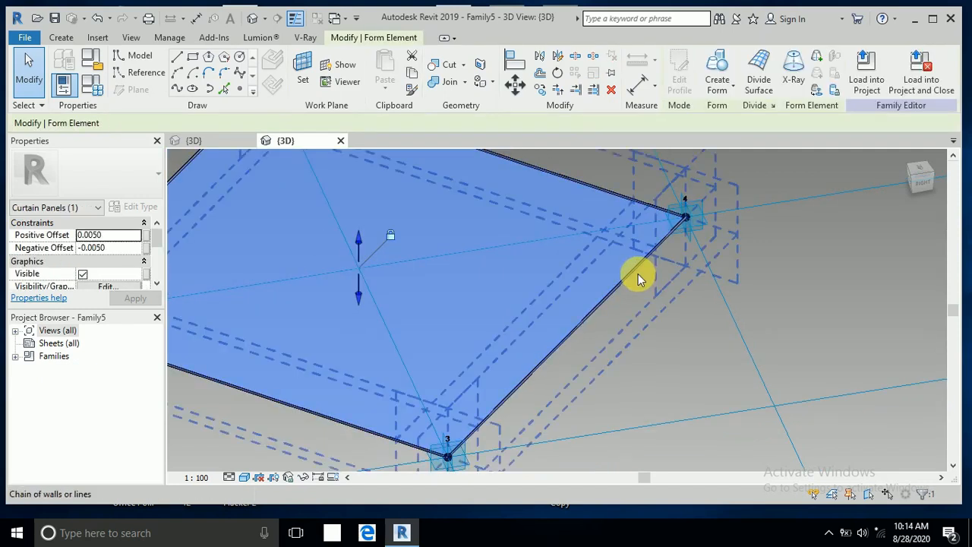
left_click(668, 310)
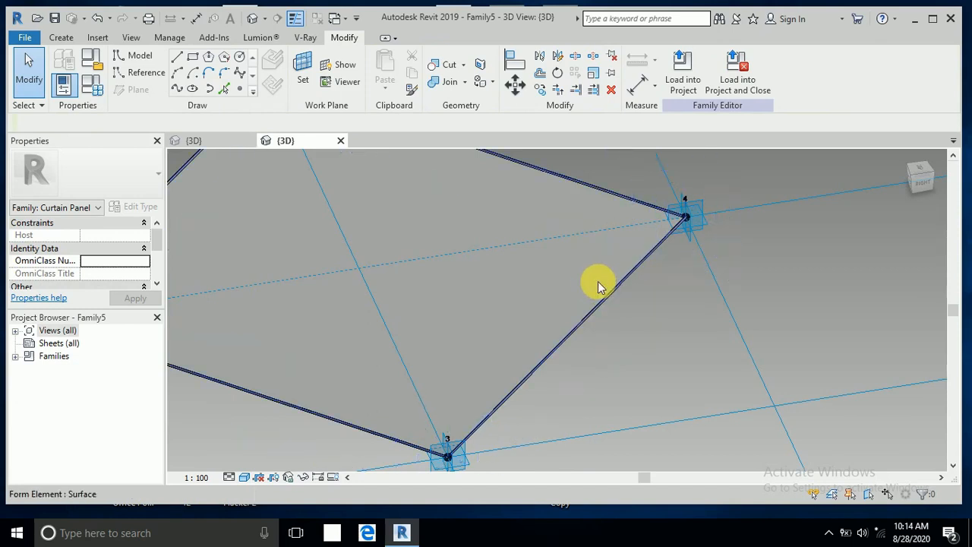
scroll(598, 281, "down", 2)
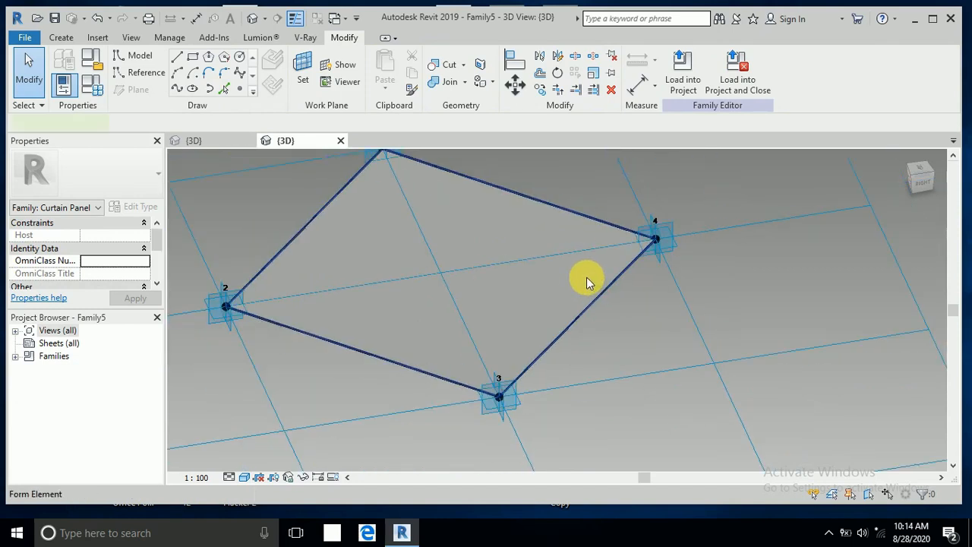
Step: Associate the infill panel's material with a new type parameter named "materil 2" under Materials and Finishes
left_click(557, 297)
middle_click_drag(608, 352, 543, 282, "shift")
scroll(106, 281, "down", 2)
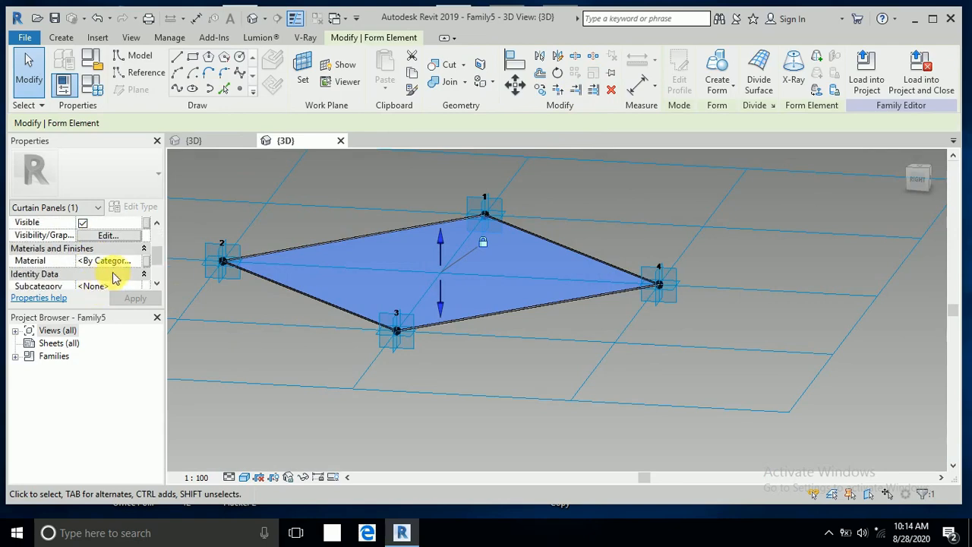
left_click(146, 261)
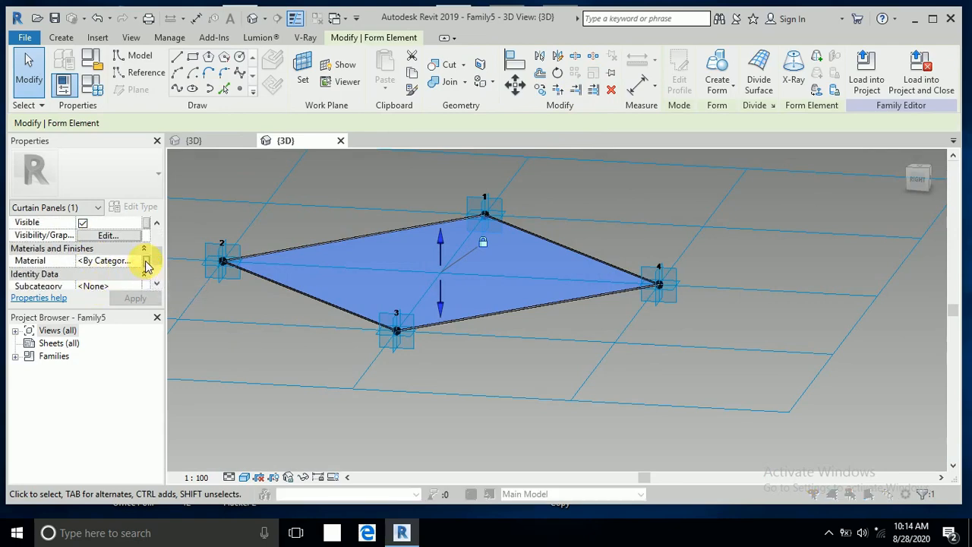
left_click(379, 347)
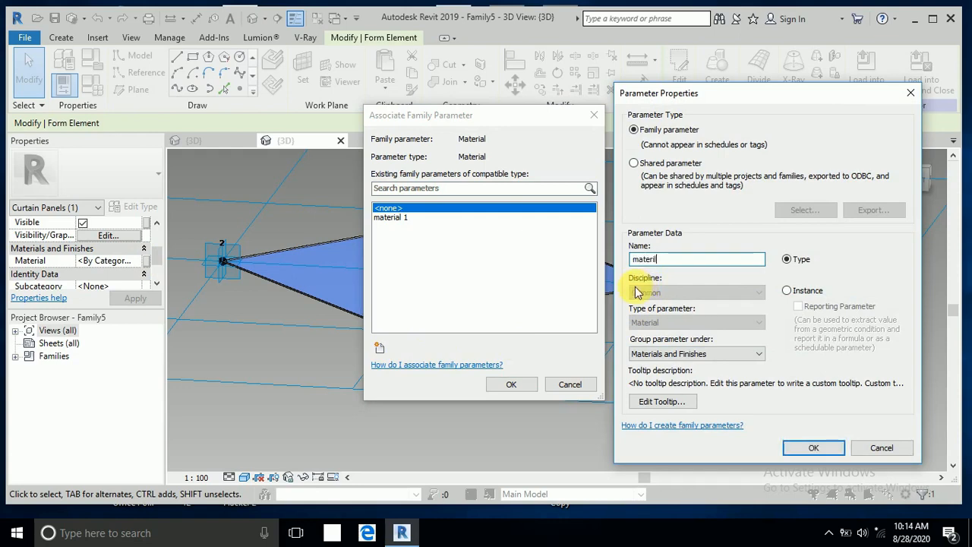
left_click(805, 450)
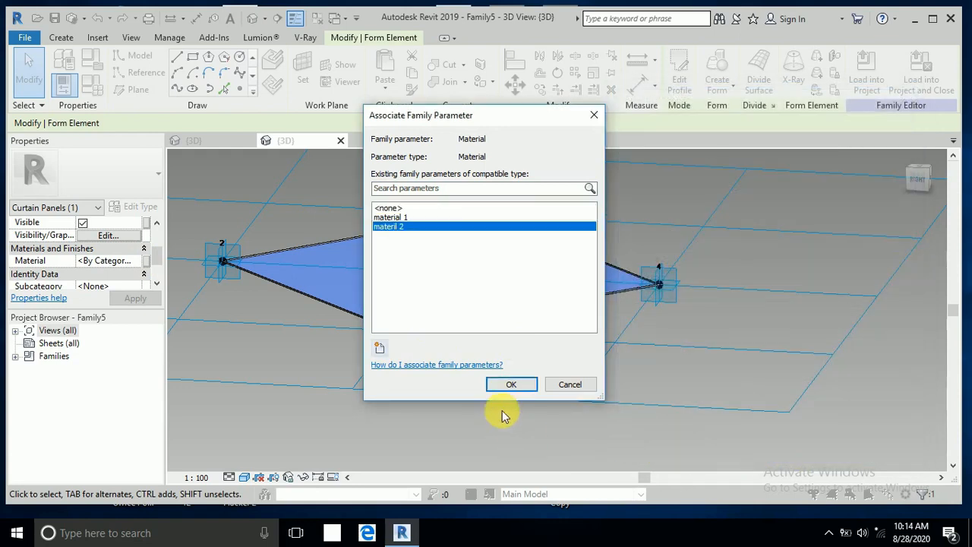
left_click(512, 384)
left_click(478, 355)
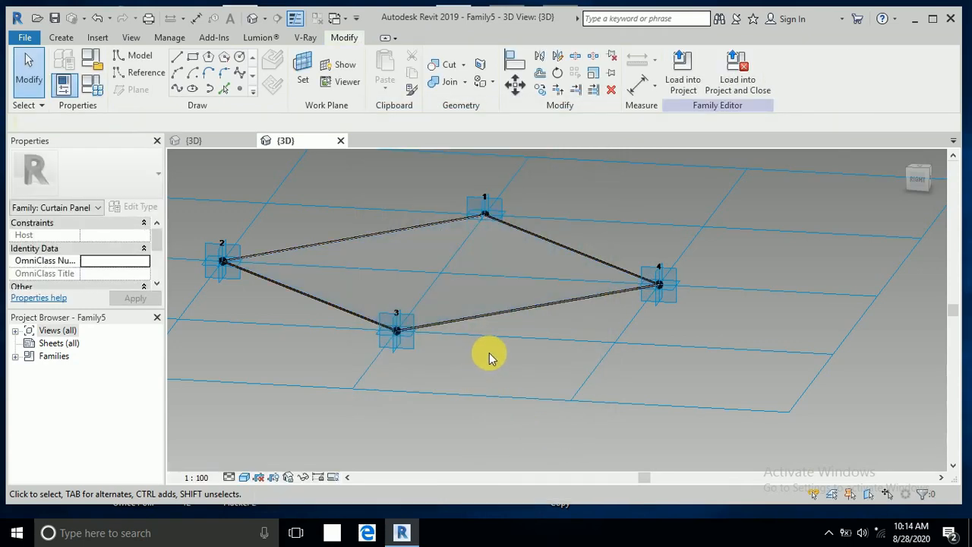
Step: Load the finished curtain panel family into the open project
middle_click_drag(503, 336, 518, 352)
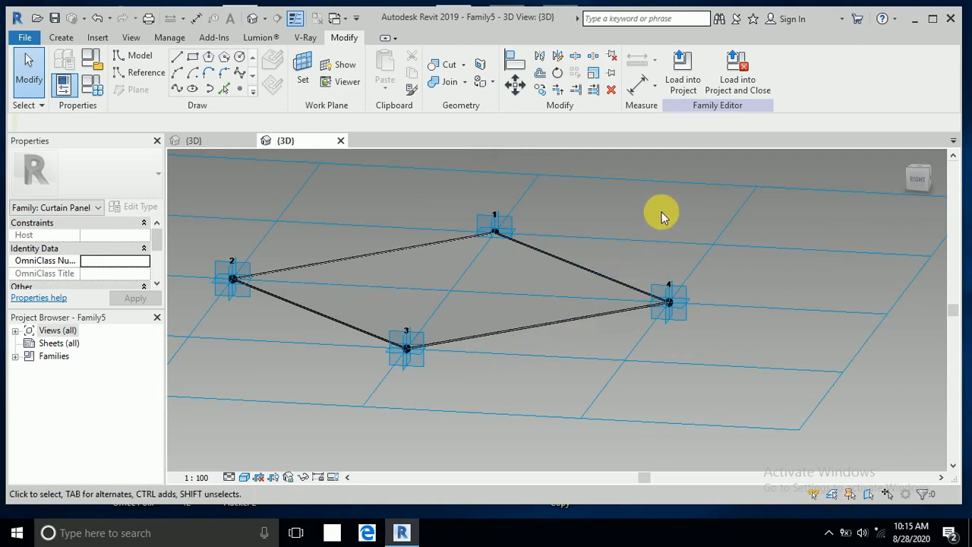
middle_click_drag(660, 217, 661, 219)
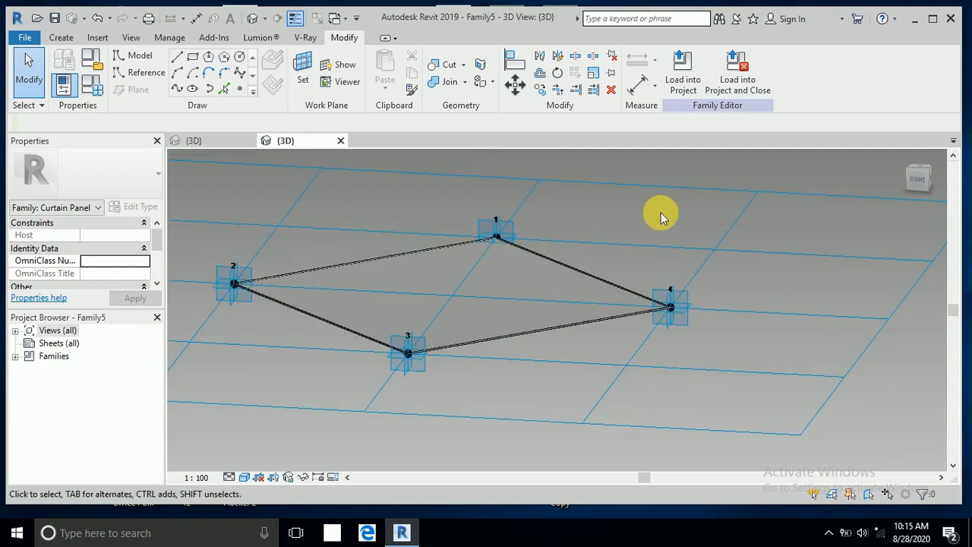
left_click(694, 73)
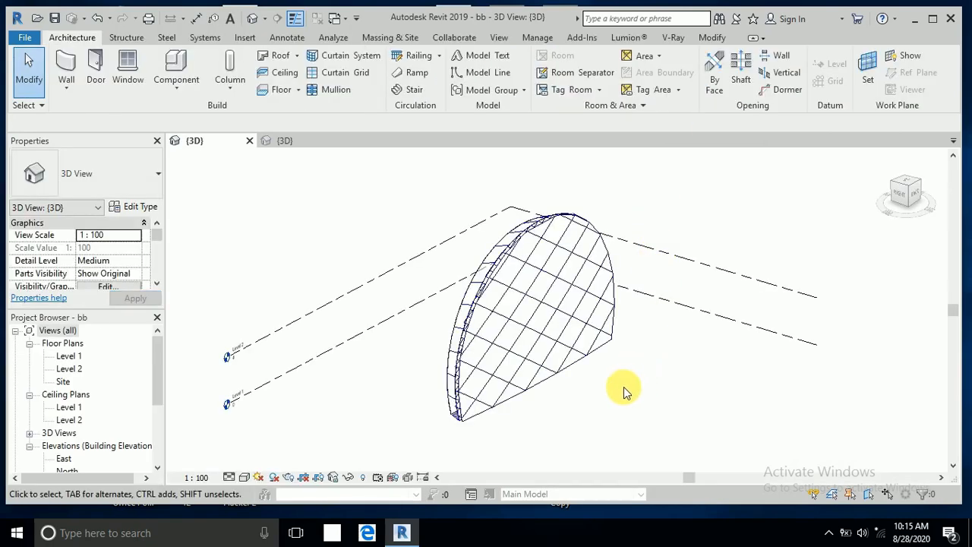
Step: Open the curved mass in the project's 3D view for in-place editing
middle_click_drag(625, 391, 653, 390, "shift")
scroll(600, 373, "up", 2)
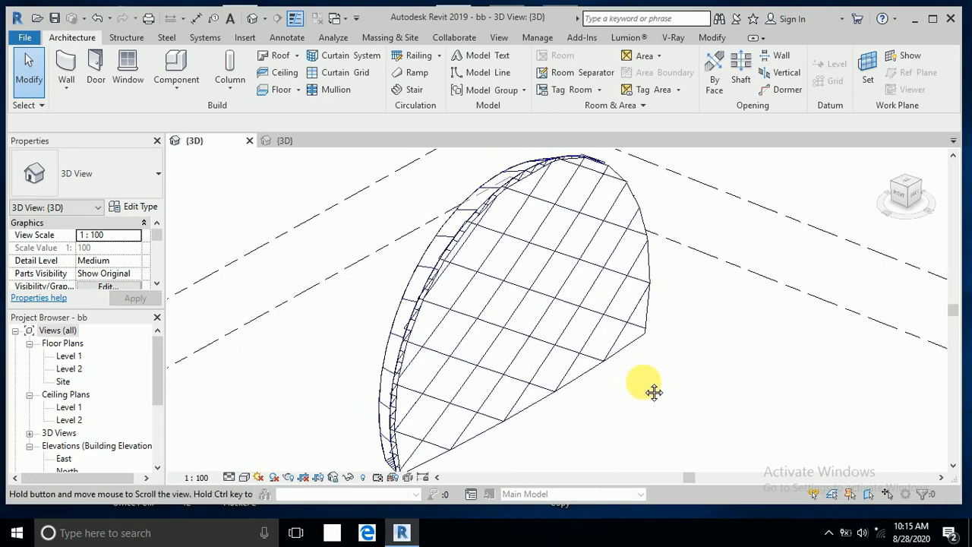
left_click(605, 361)
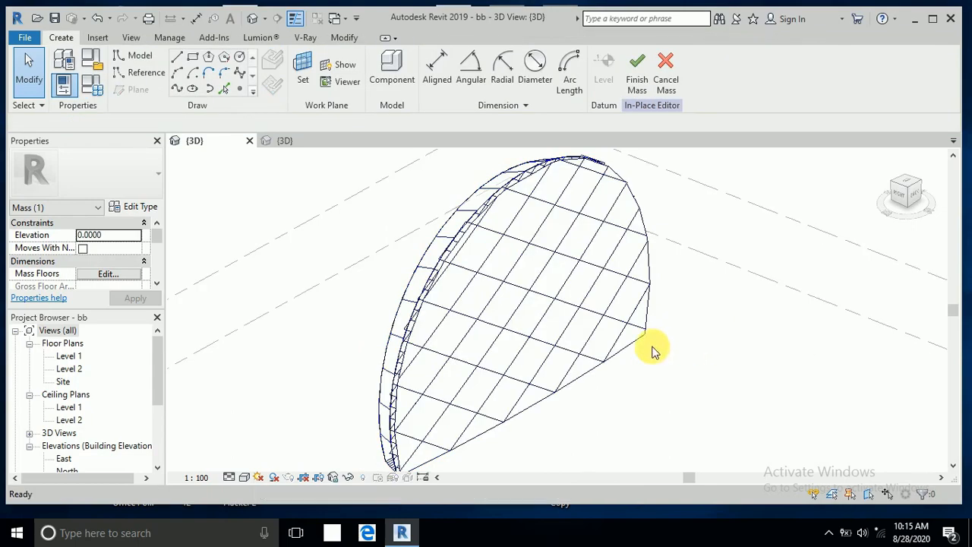
Step: Apply the Rhomboid Family5 curtain panel to the 40 by 40 divided surface on the curved mass
middle_click_drag(653, 352, 701, 358, "shift")
scroll(556, 250, "up", 2)
scroll(532, 236, "up", 5)
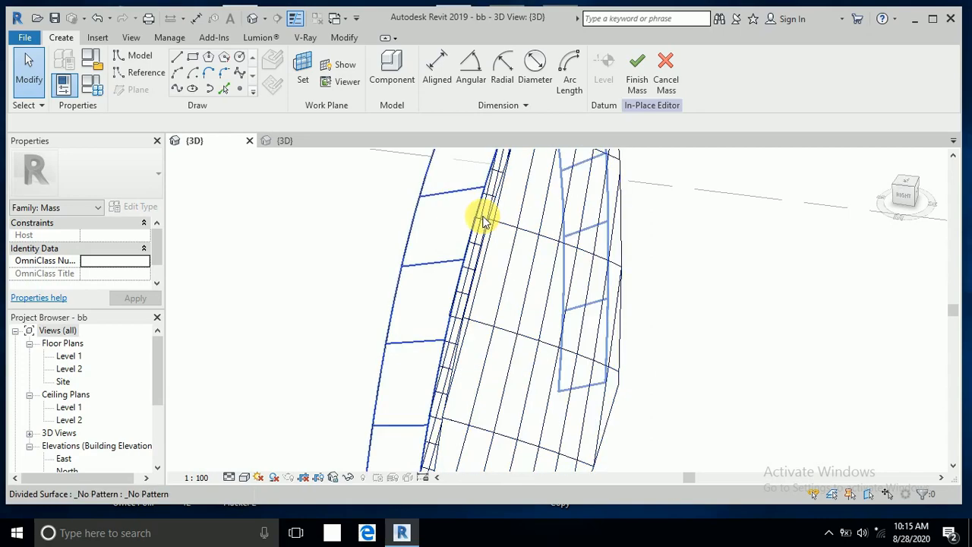
middle_click_drag(484, 219, 430, 183, "shift")
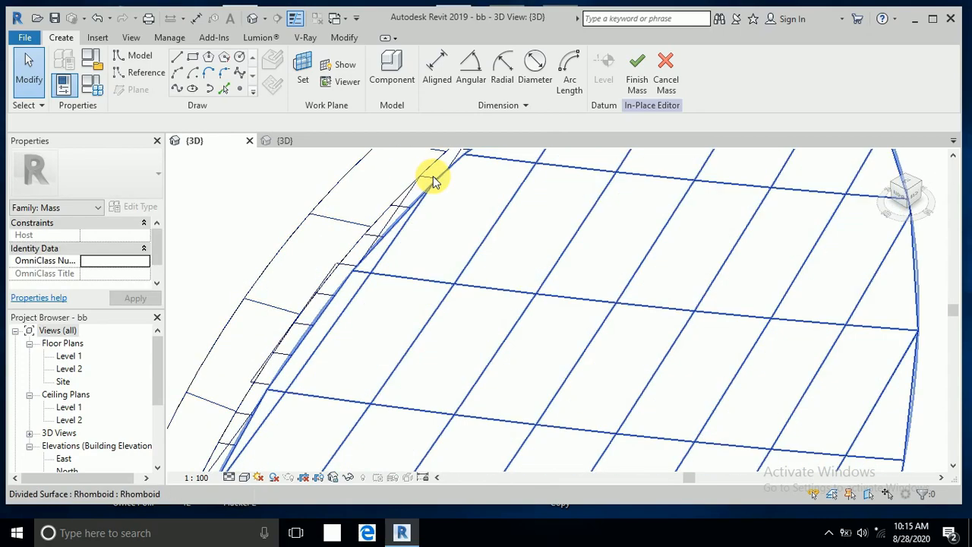
left_click(521, 211)
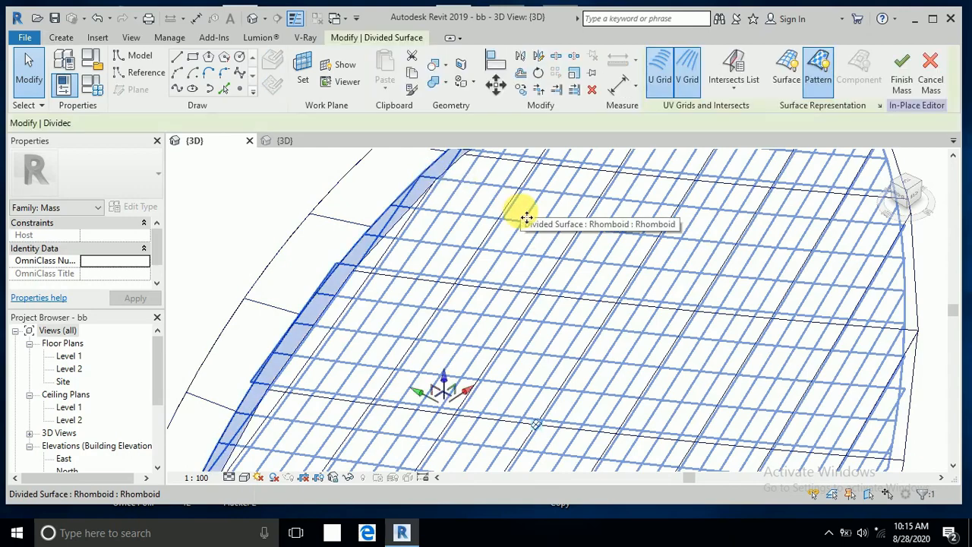
middle_click_drag(521, 217, 532, 229, "shift")
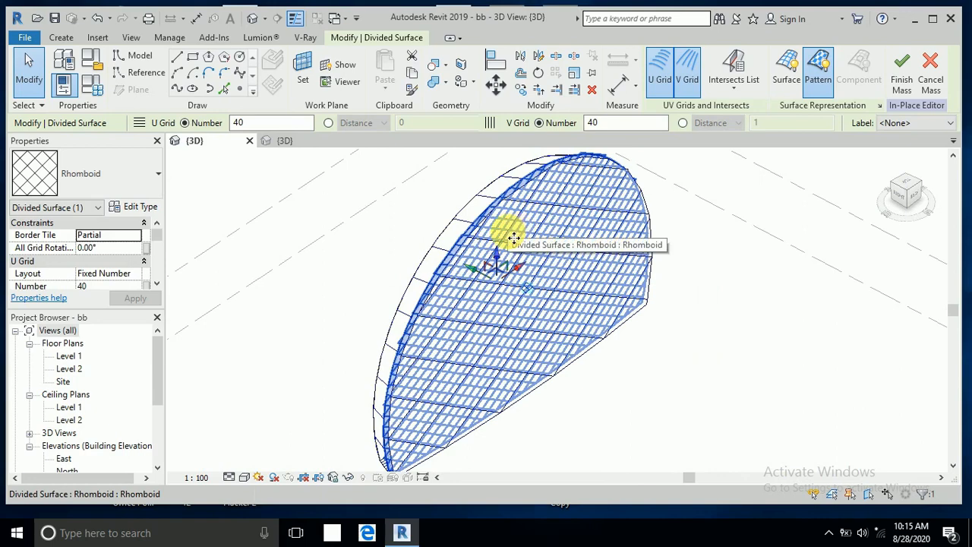
left_click(155, 181)
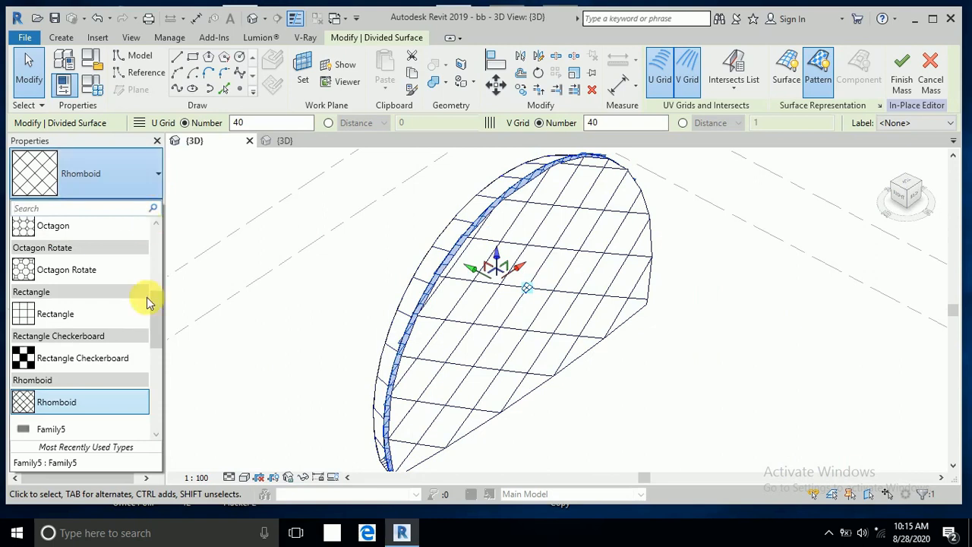
left_click(114, 431)
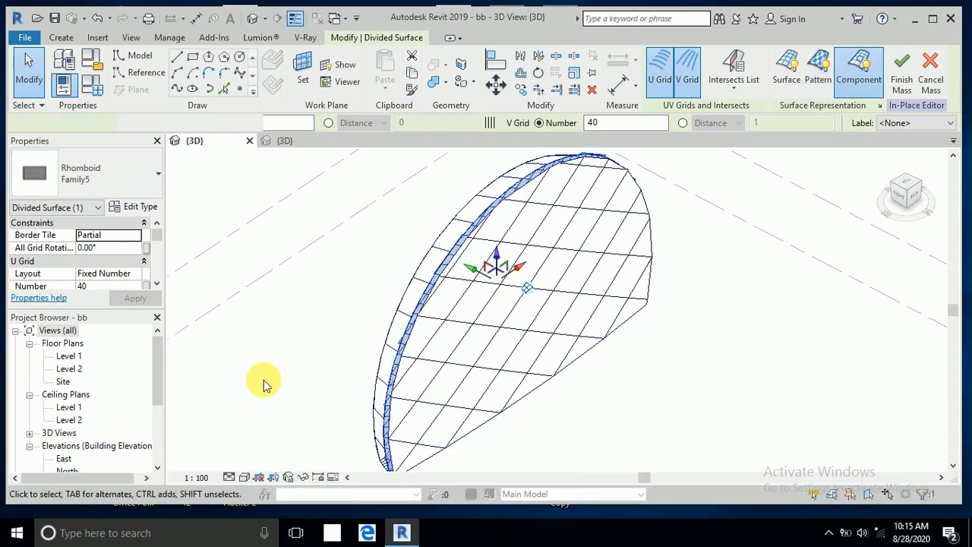
left_click(270, 378)
scroll(304, 362, "up", 4)
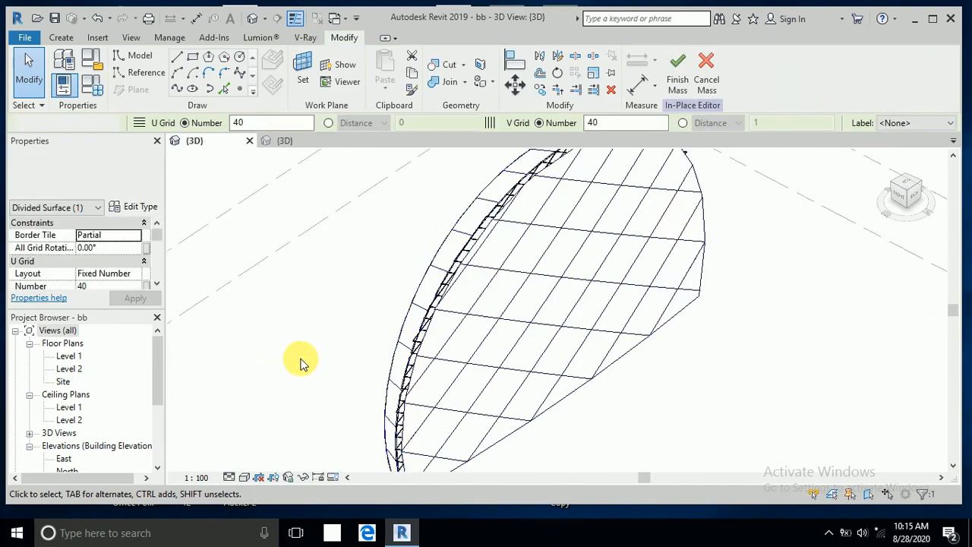
scroll(332, 364, "up", 2)
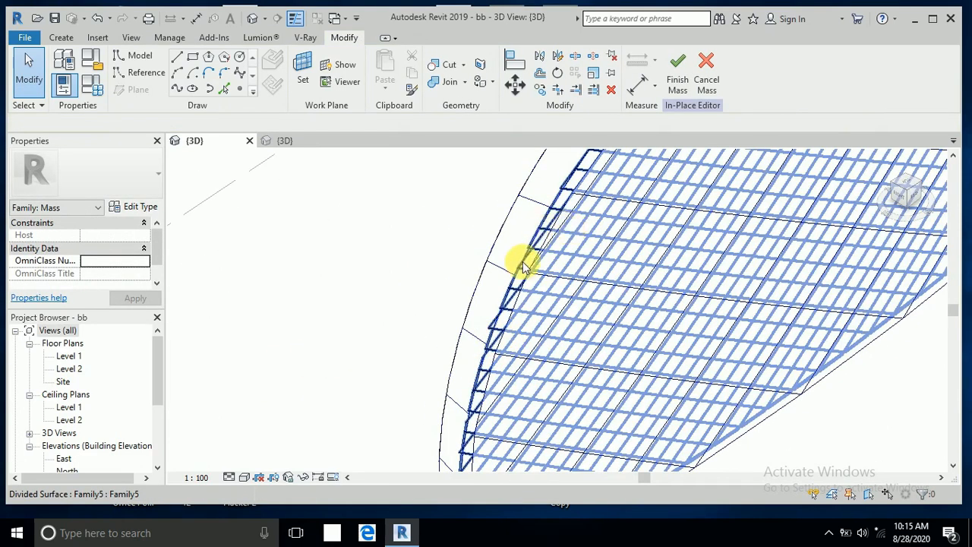
scroll(468, 294, "down", 4)
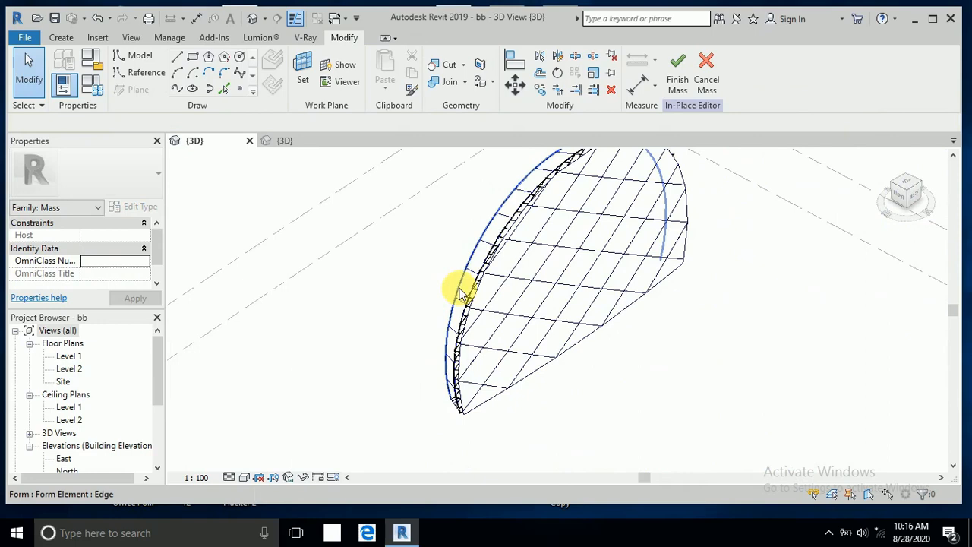
middle_click_drag(410, 318, 385, 354, "shift")
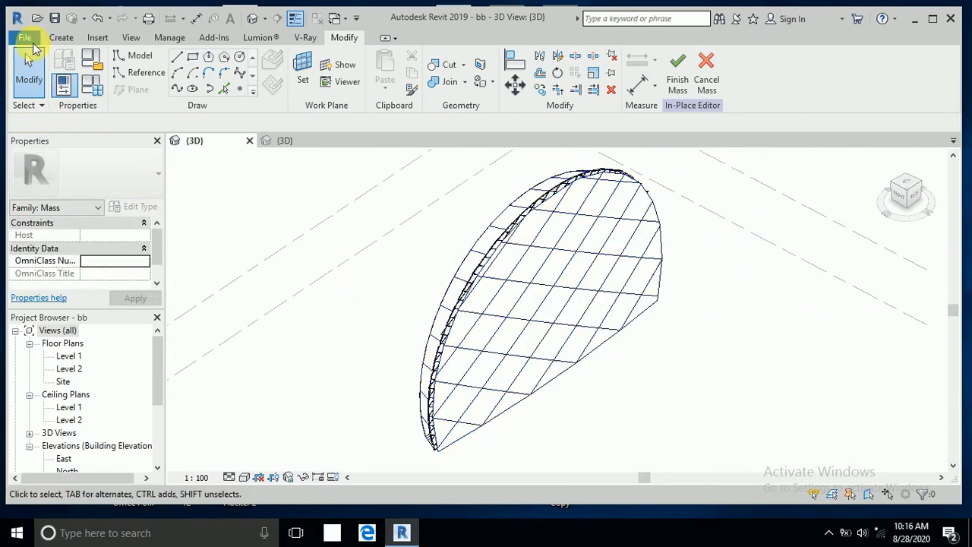
Step: Create a new family from the Metric Generic Model Pattern Based template
left_click(27, 38)
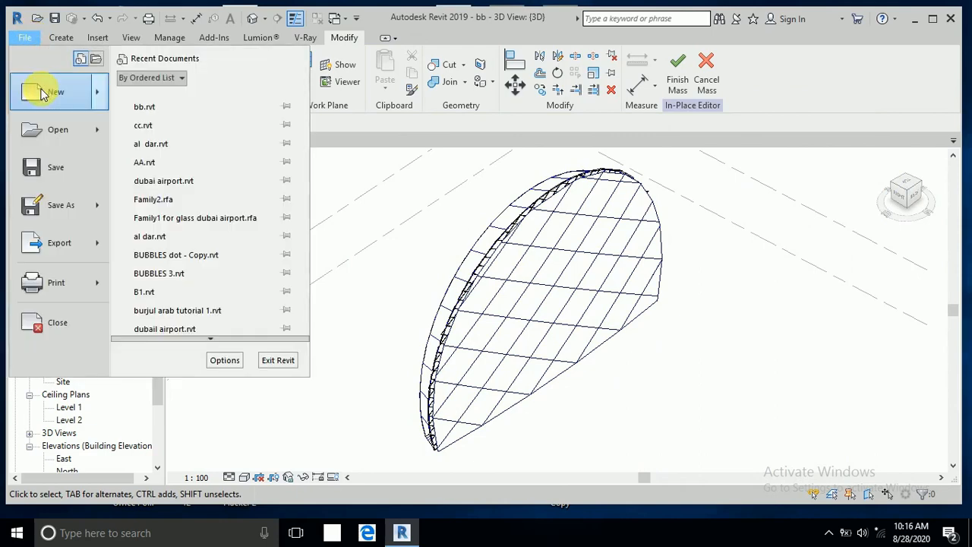
mouse_move(44, 91)
left_click(133, 134)
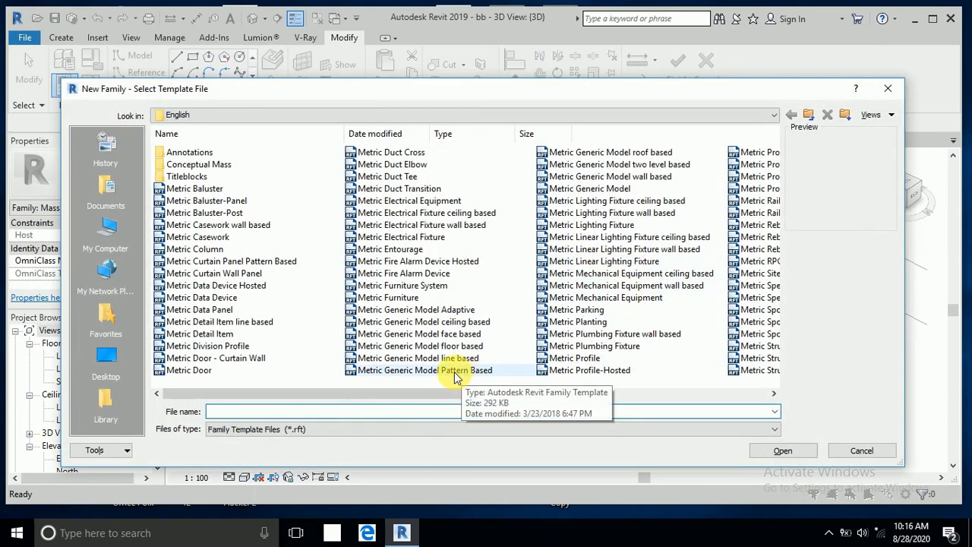
left_click(456, 372)
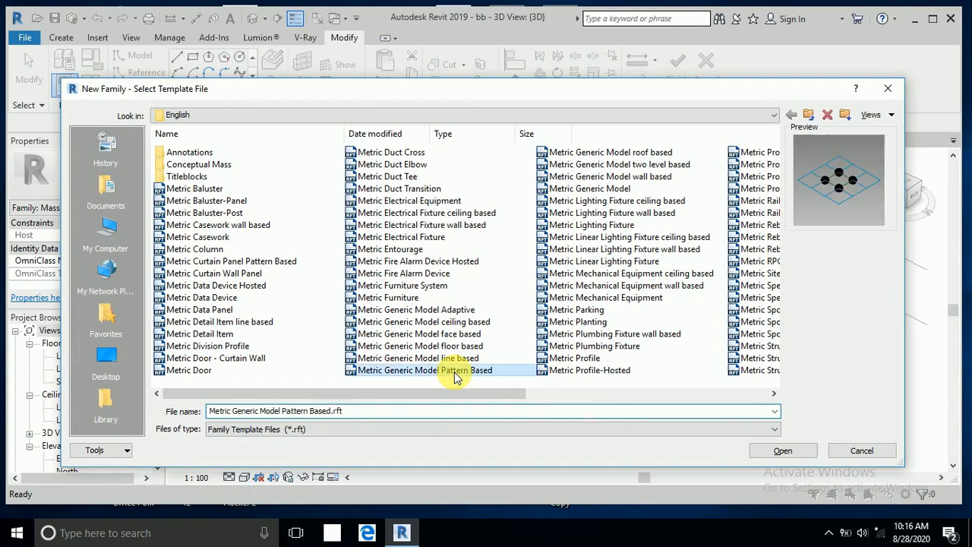
left_click(755, 451)
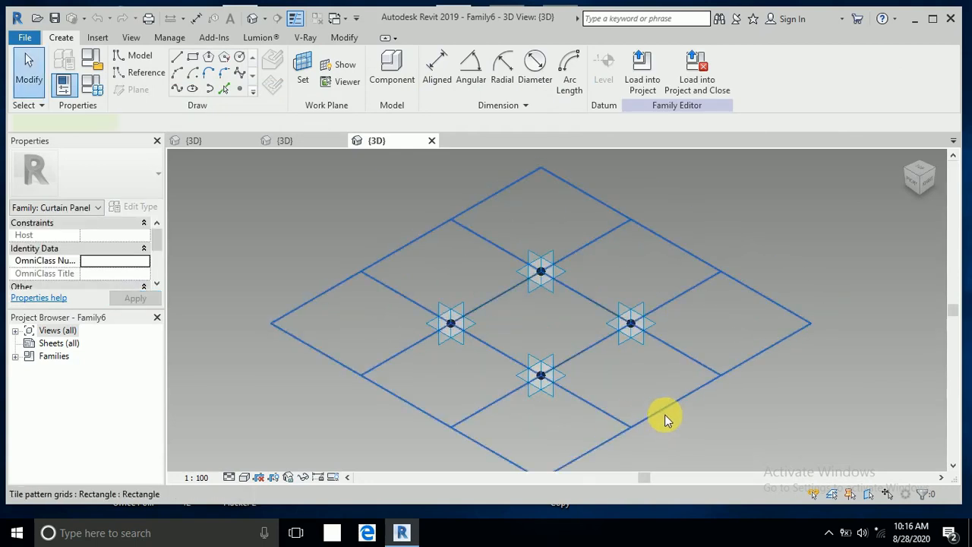
Step: Set the new family's length units to meters
left_click(665, 414)
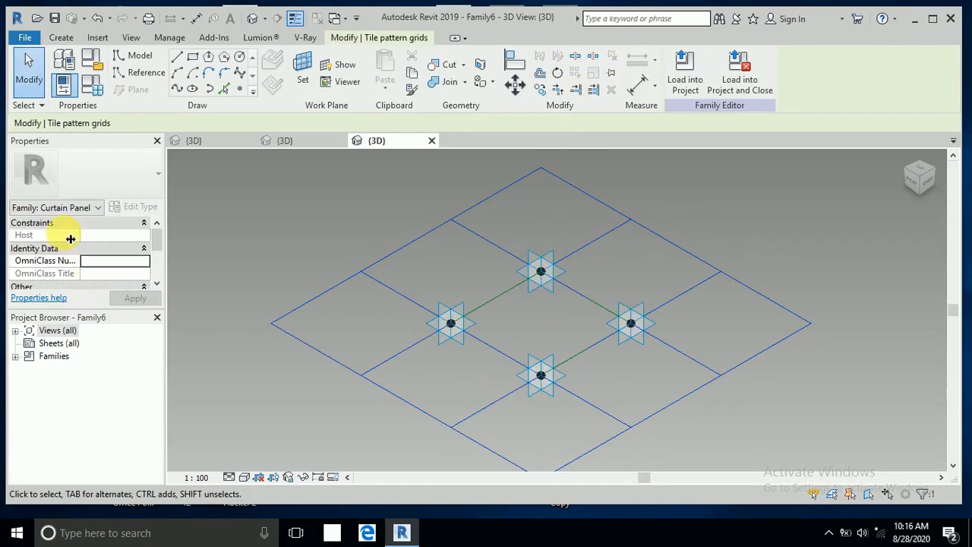
left_click(260, 205)
key("u")
key("n")
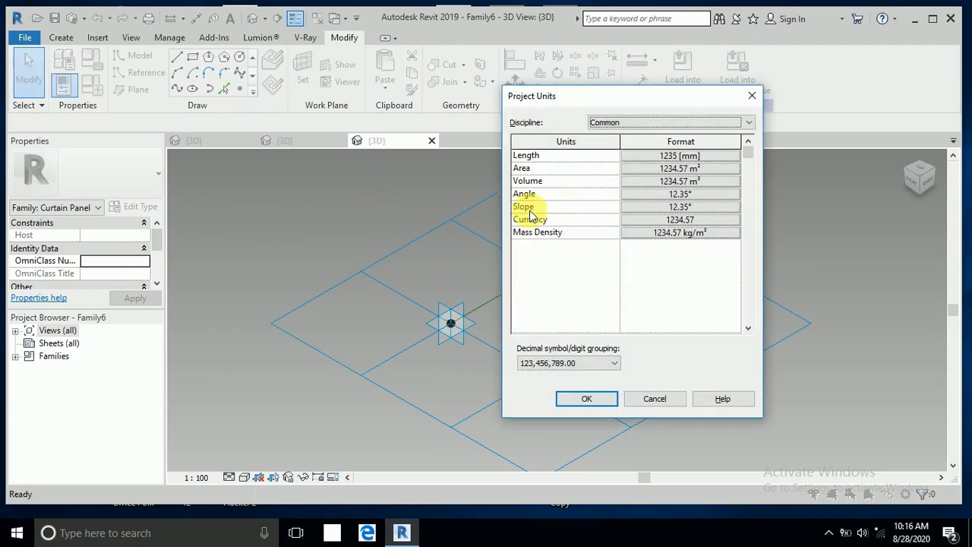
left_click(640, 156)
left_click(658, 232)
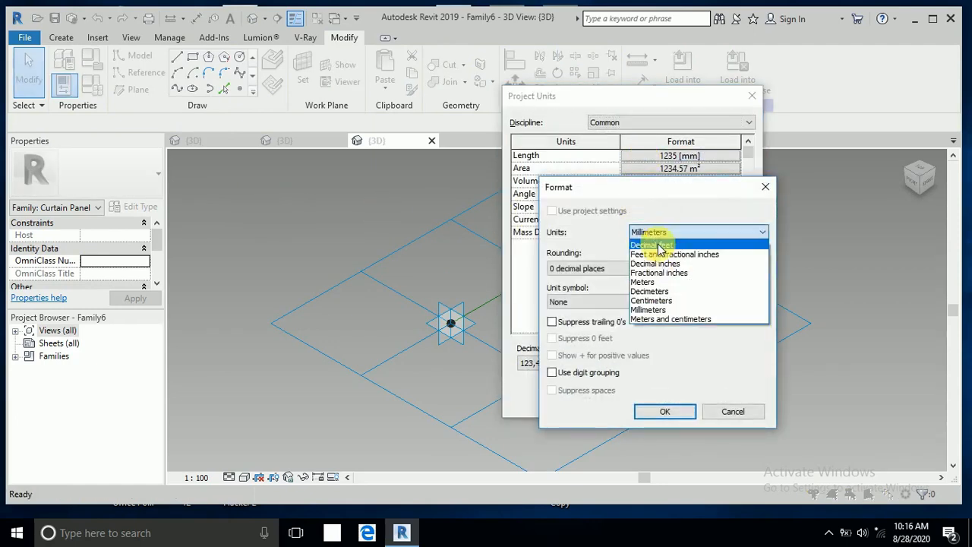
left_click(653, 281)
left_click(664, 411)
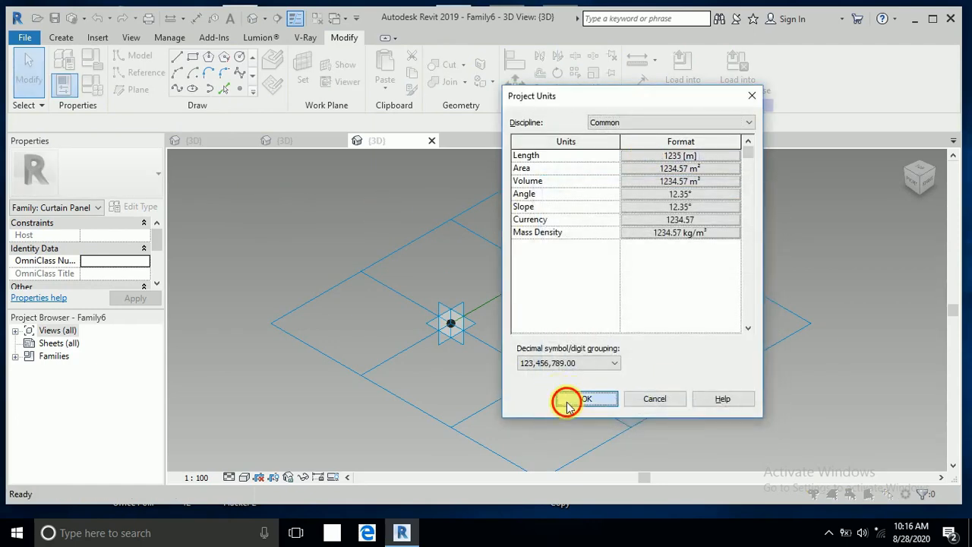
left_click(568, 399)
Step: Change the new family's tile pattern grid to Rhomboid
left_click(700, 389)
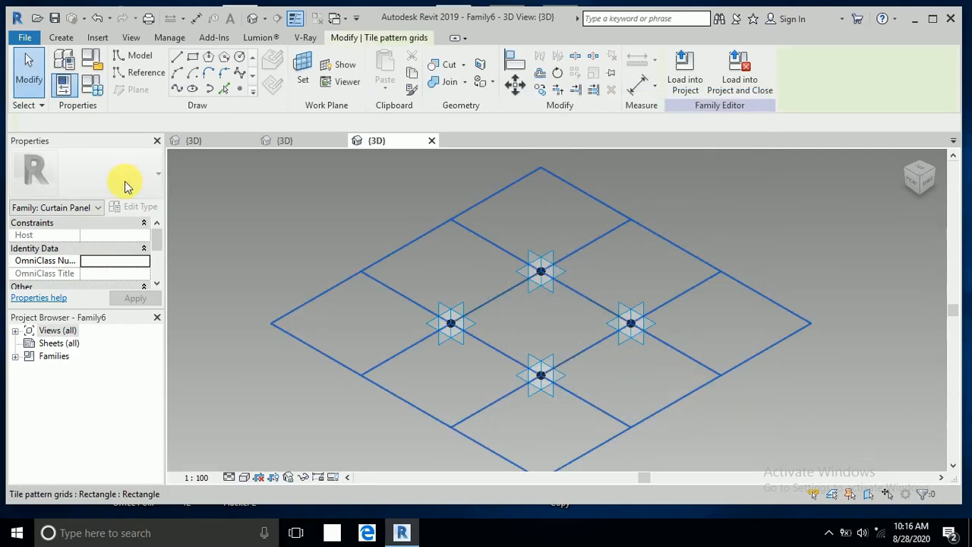
left_click(147, 179)
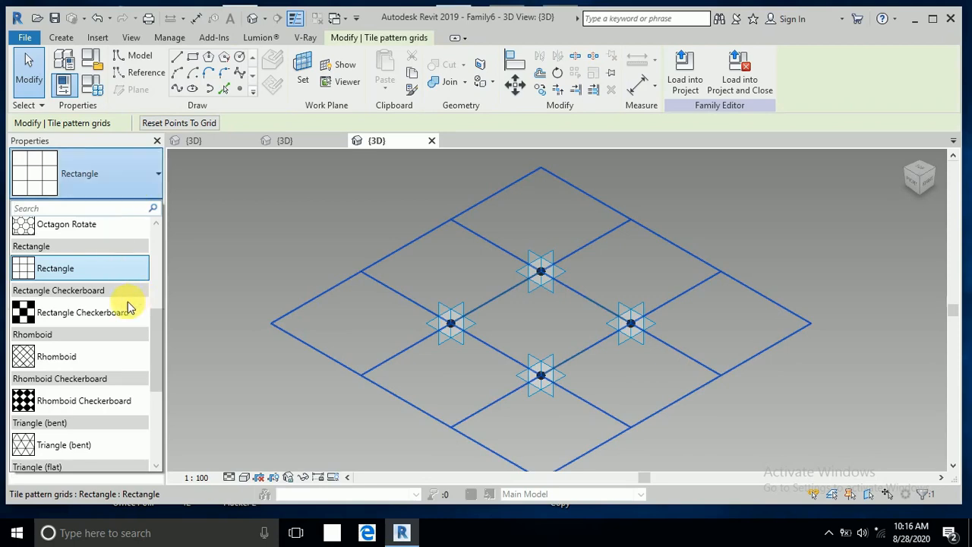
left_click(104, 356)
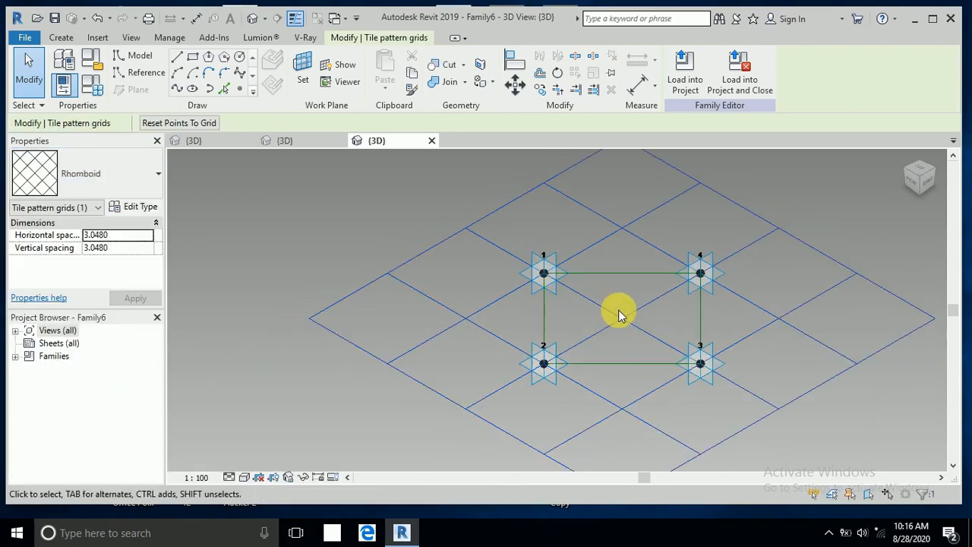
Step: Place a reference point midway along the reference line between adaptive points 2 and 3
left_click(238, 87)
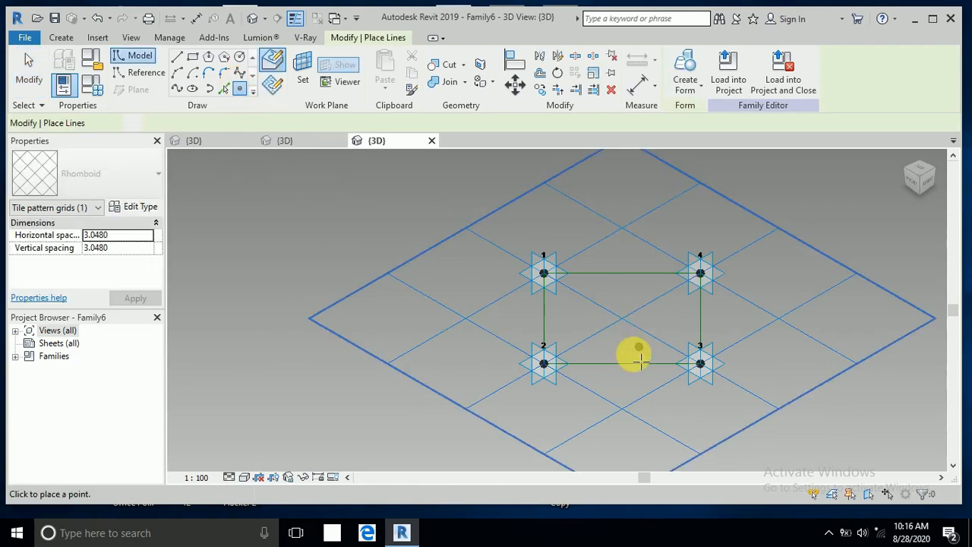
left_click(626, 366)
left_click(178, 278)
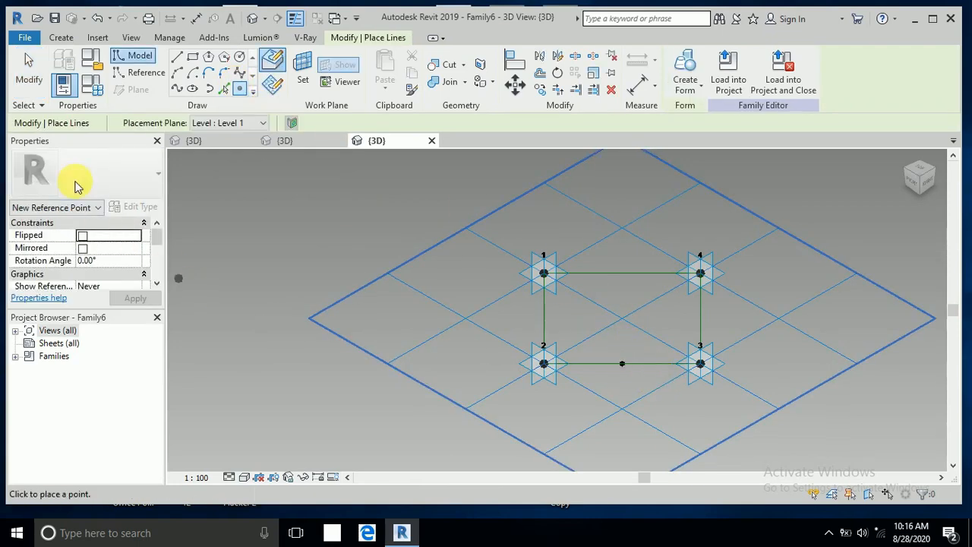
left_click(28, 70)
Step: Draw a circle with a radius of about 0.06 m, centred on the reference point in that point's own work plane
middle_click_drag(666, 408, 560, 352, "shift")
scroll(521, 337, "up", 3)
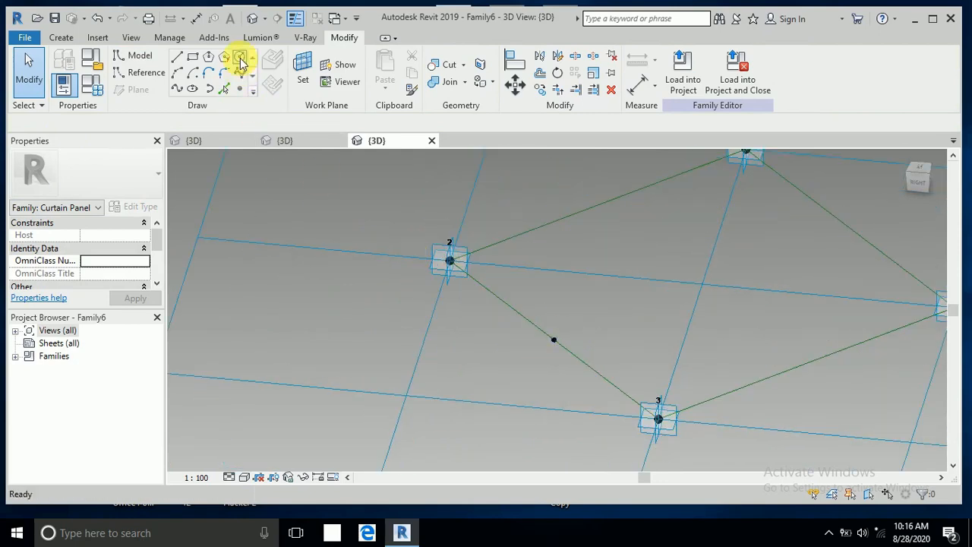
left_click(239, 59)
left_click(554, 339)
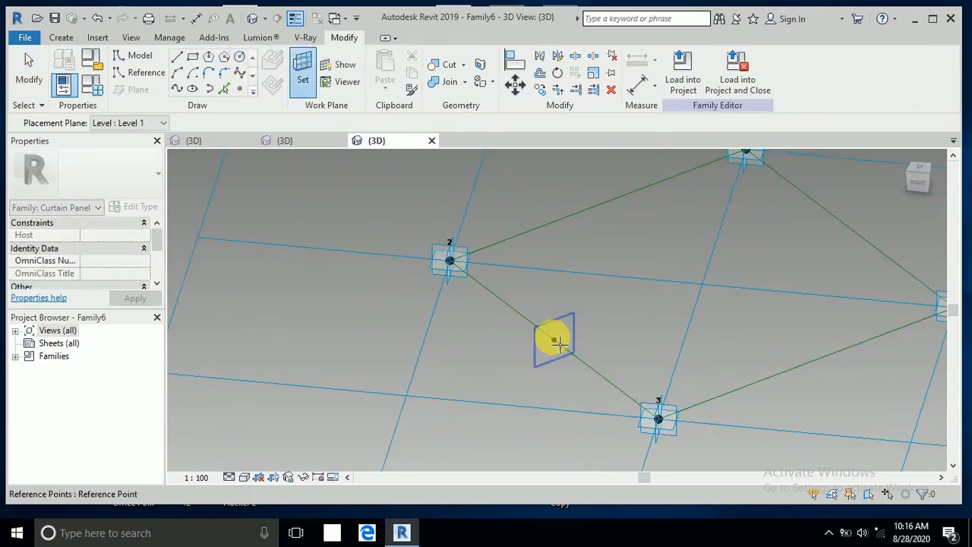
left_click(563, 346)
scroll(562, 351, "up", 4)
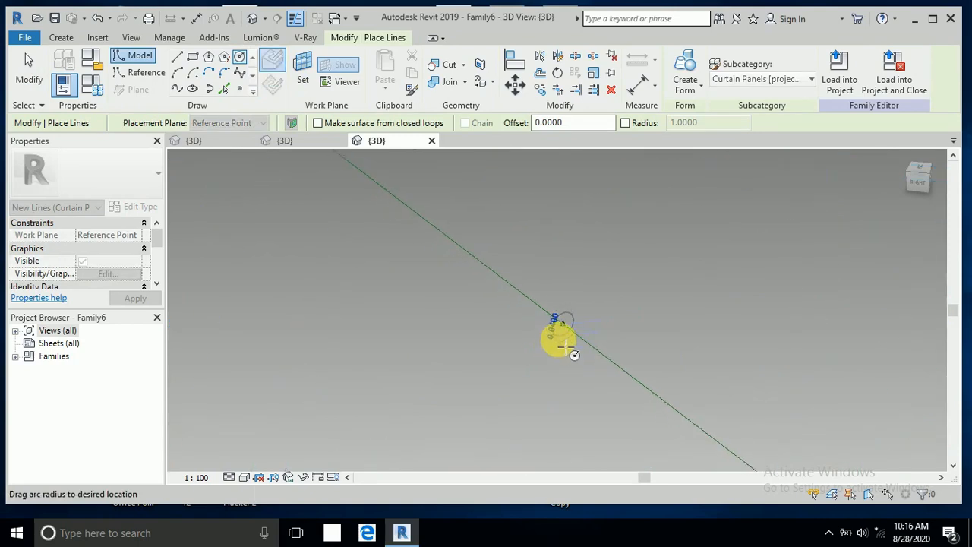
left_click(558, 344)
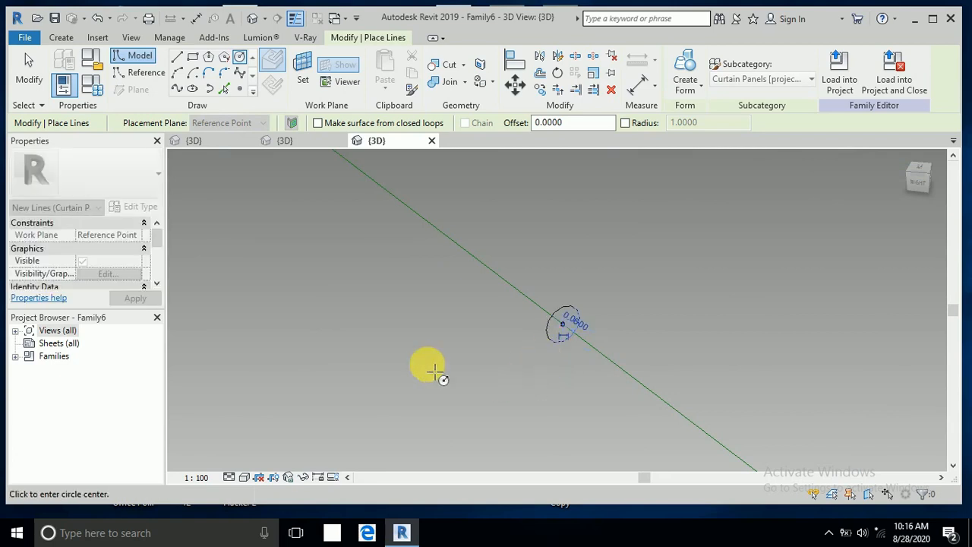
left_click(28, 76)
Step: Create a tubular frame form from the circle and the chain of four reference lines
scroll(571, 356, "down", 1)
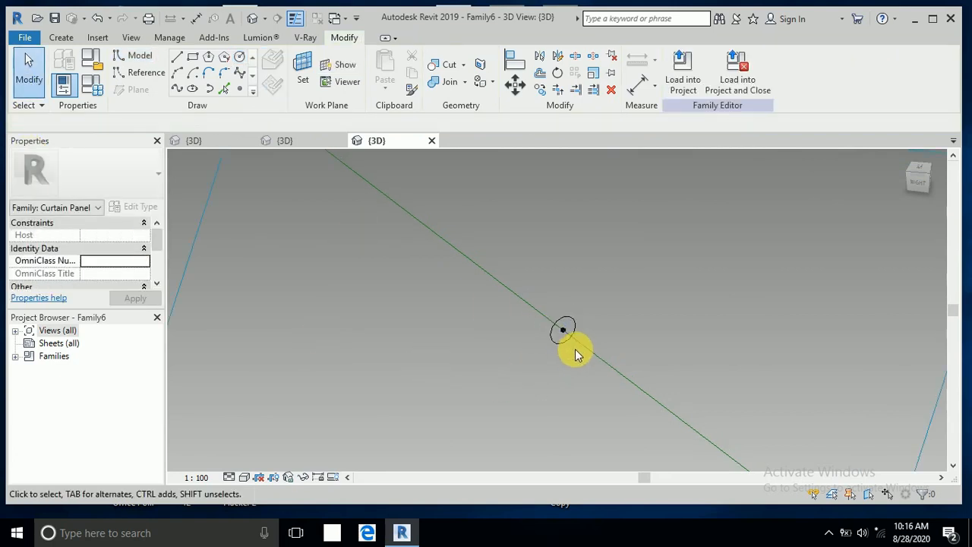
key("Tab")
left_click(595, 368)
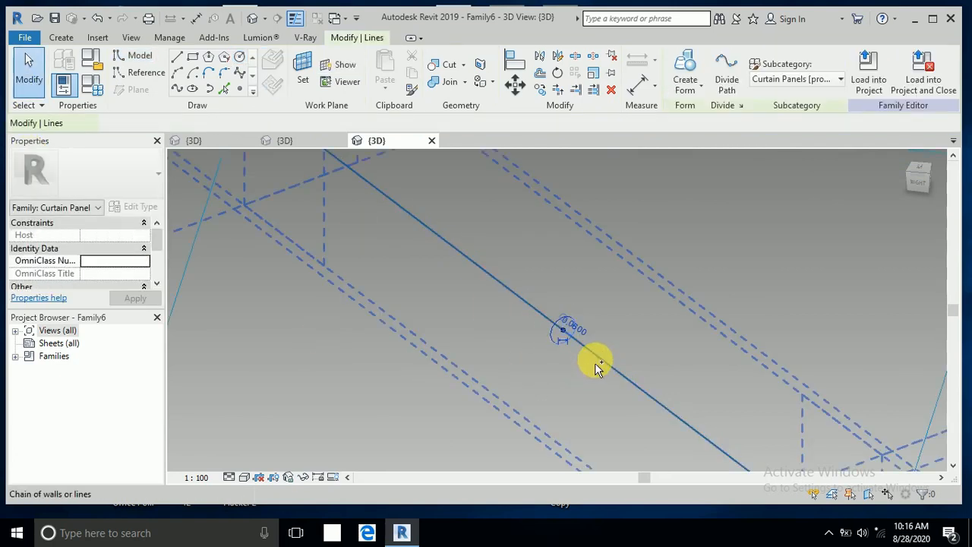
left_click(684, 72)
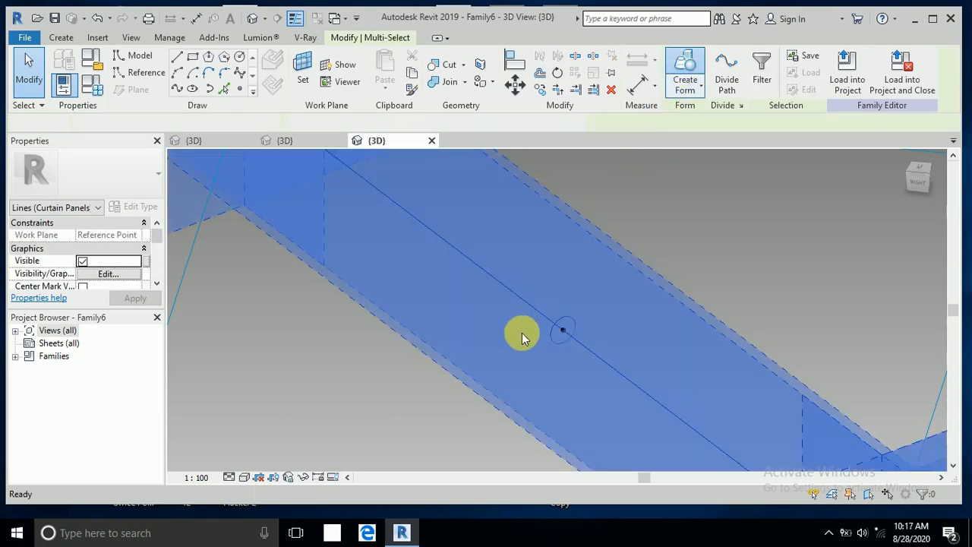
key("ctrl+z")
scroll(514, 352, "down", 3)
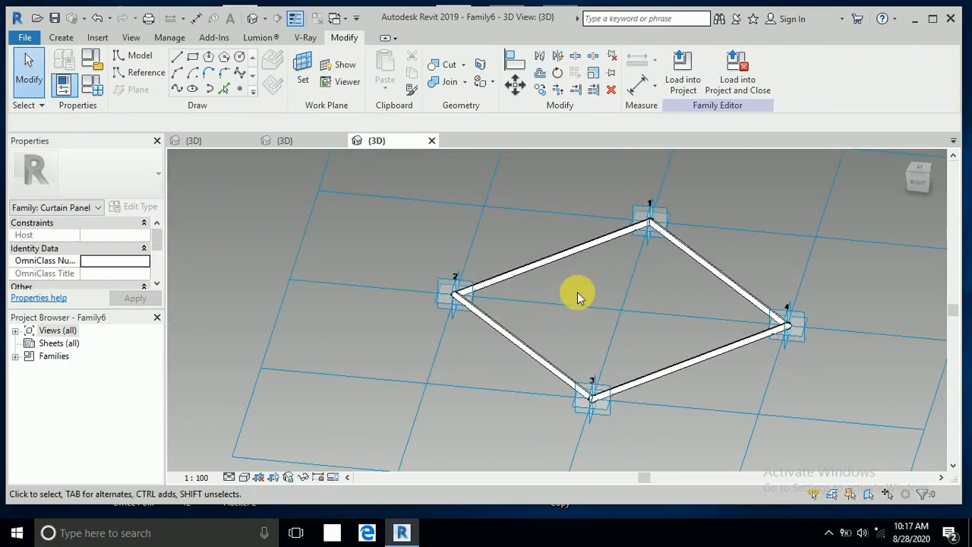
Step: Select only the tubular frame by filtering the panel's elements to the Curtain Panels category
middle_click_drag(576, 293, 550, 291)
left_click_drag(397, 181, 810, 424)
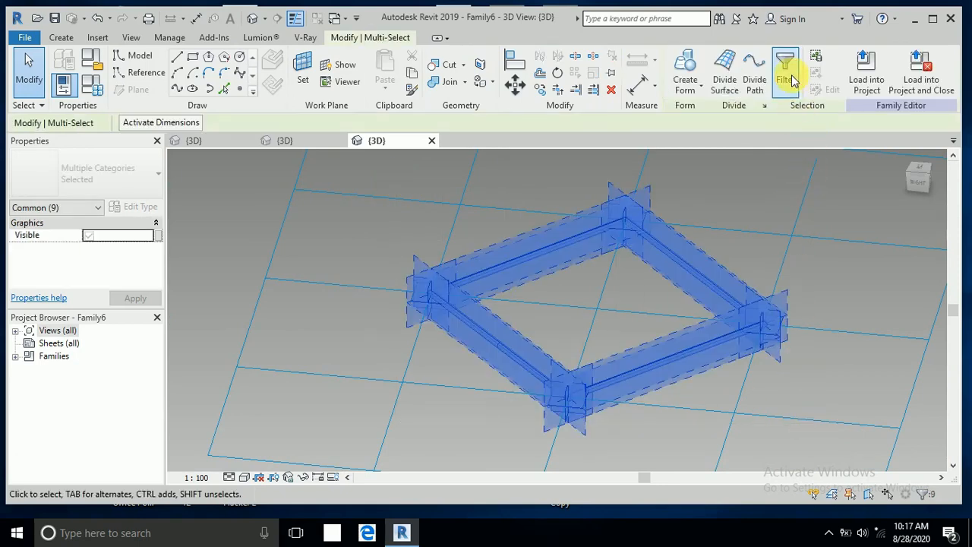
left_click(787, 67)
left_click(544, 196)
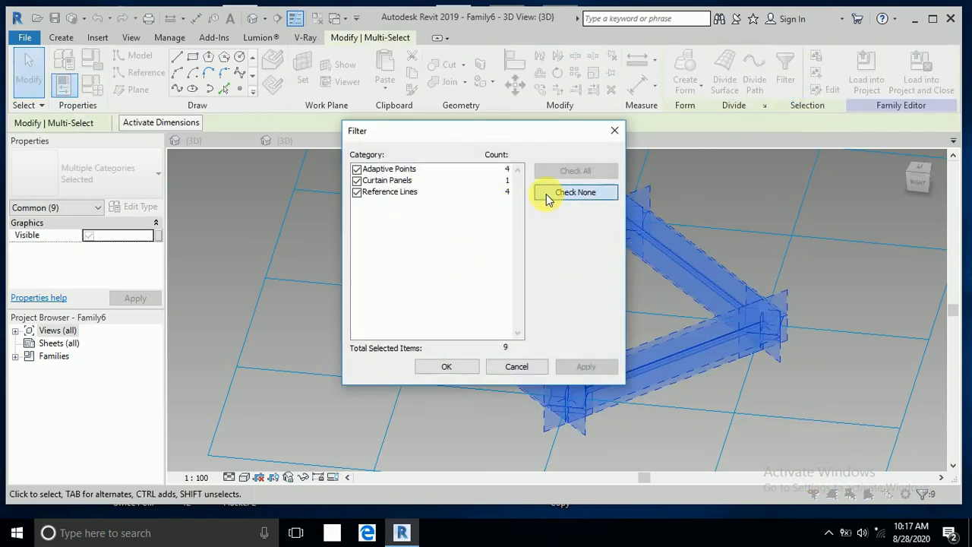
left_click(357, 180)
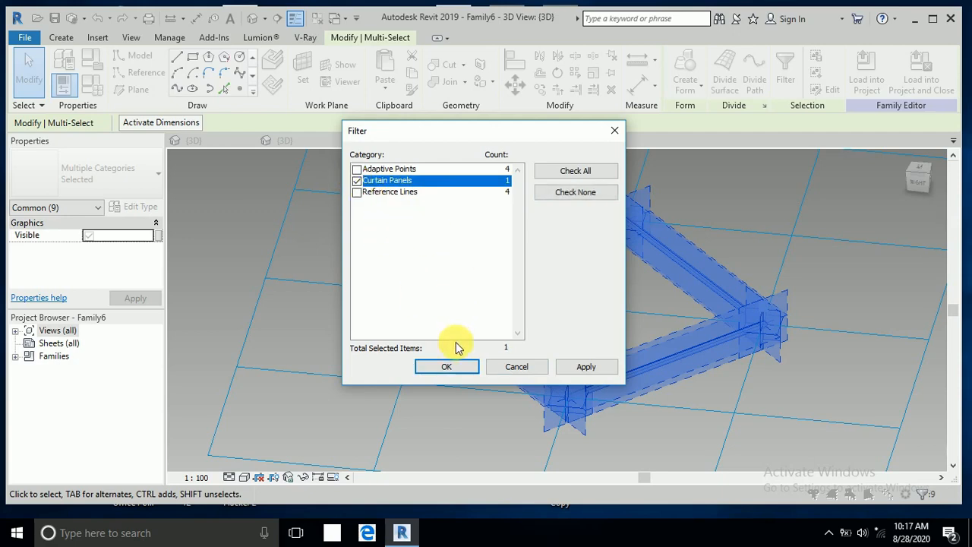
left_click(449, 367)
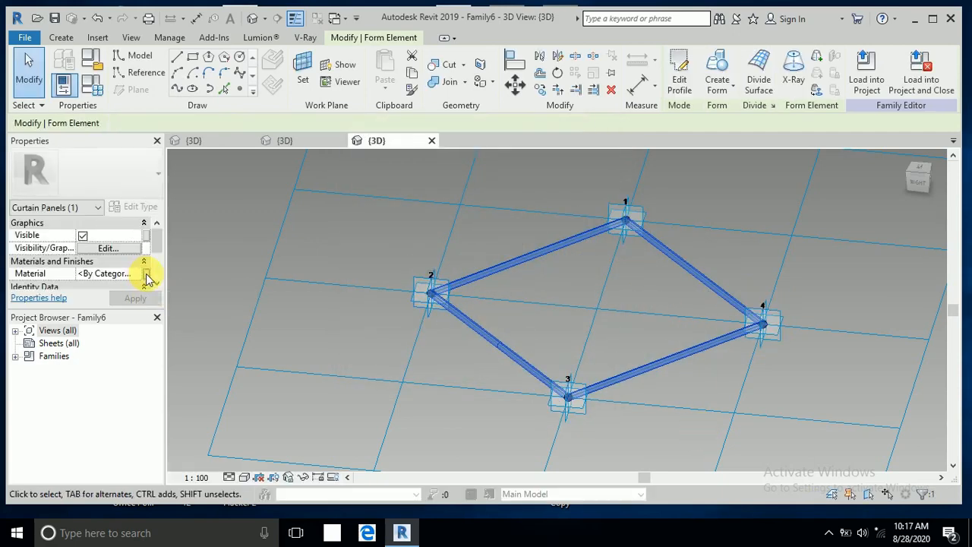
Step: Associate the tubular frame's material with a new family type parameter named material, grouped under Materials and Finishes
left_click(145, 274)
left_click(379, 348)
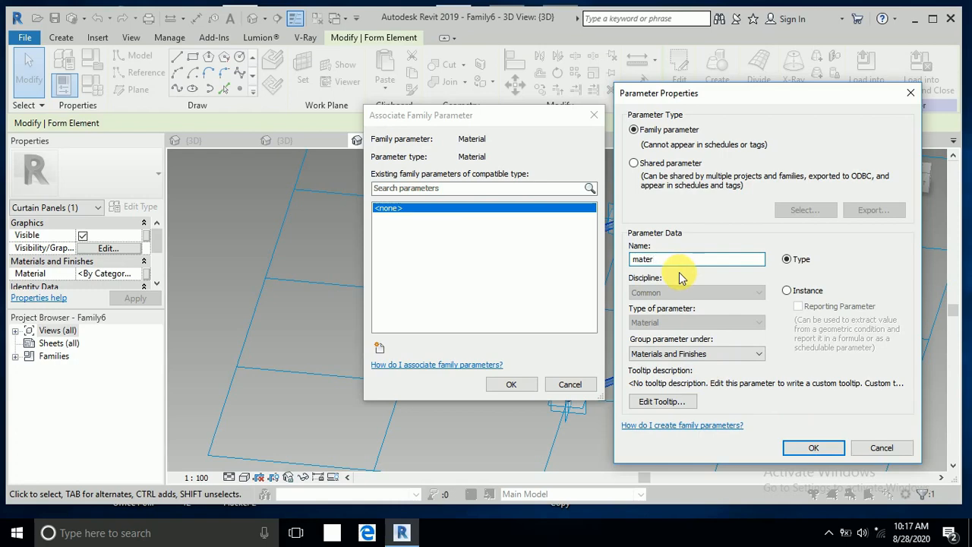
left_click(808, 452)
left_click(507, 385)
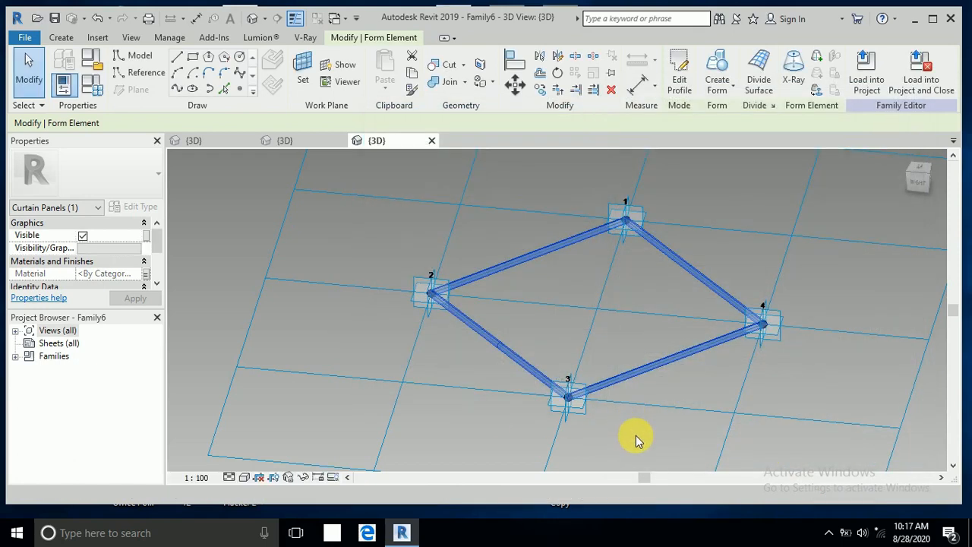
Step: Load the finished frame panel family into the bb.rvt project
left_click(635, 436)
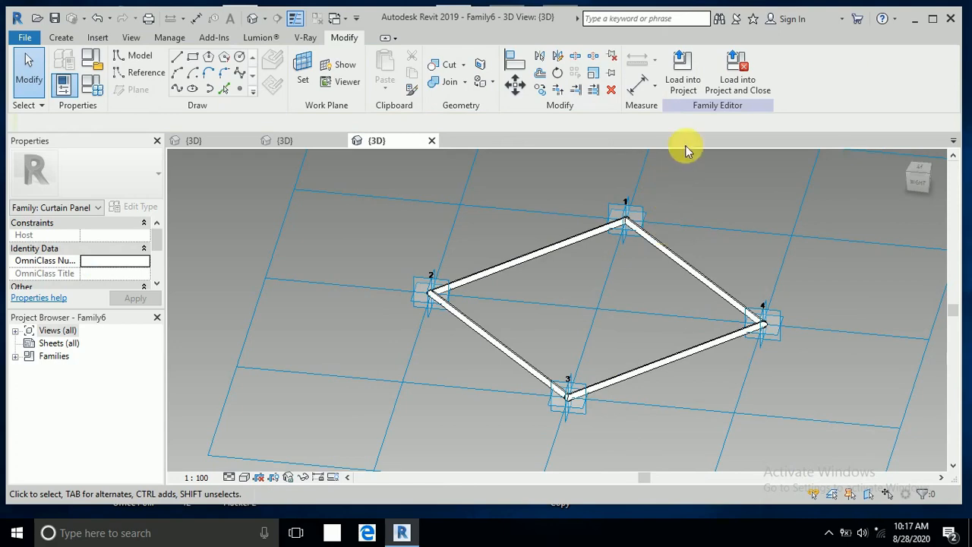
left_click(684, 82)
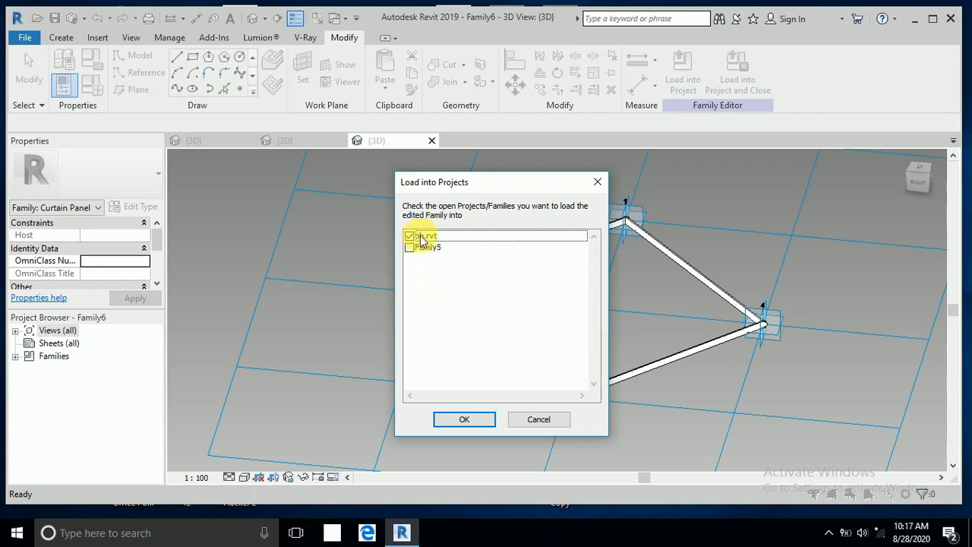
left_click(465, 420)
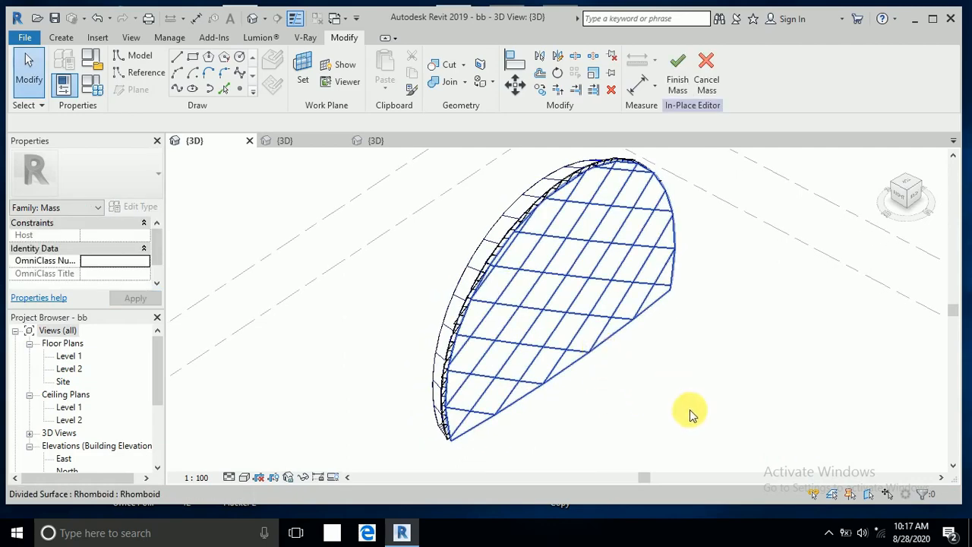
Step: Apply the Family6 rhomboid panel to the mass's divided surface that has the 10 by 10 grid, leaving nothing selected
left_click(565, 323)
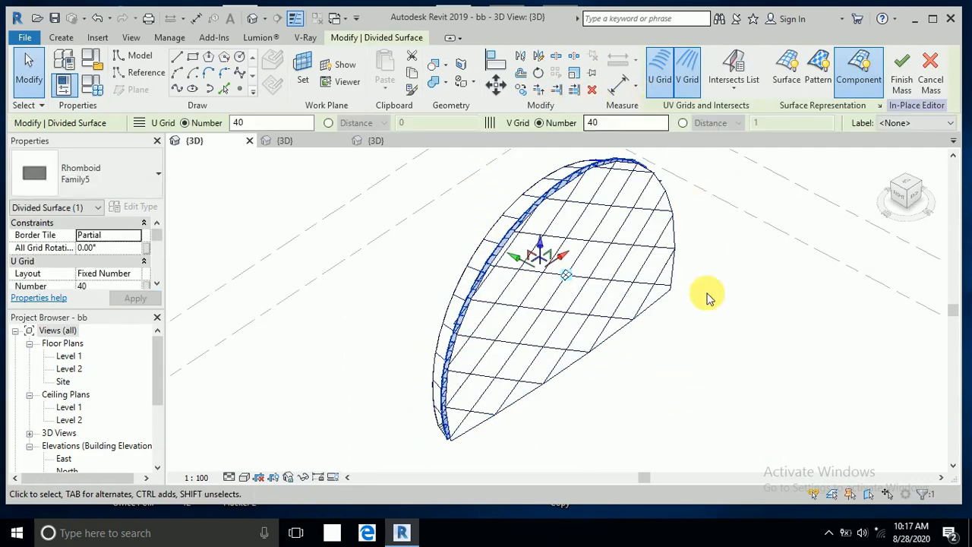
left_click(678, 253)
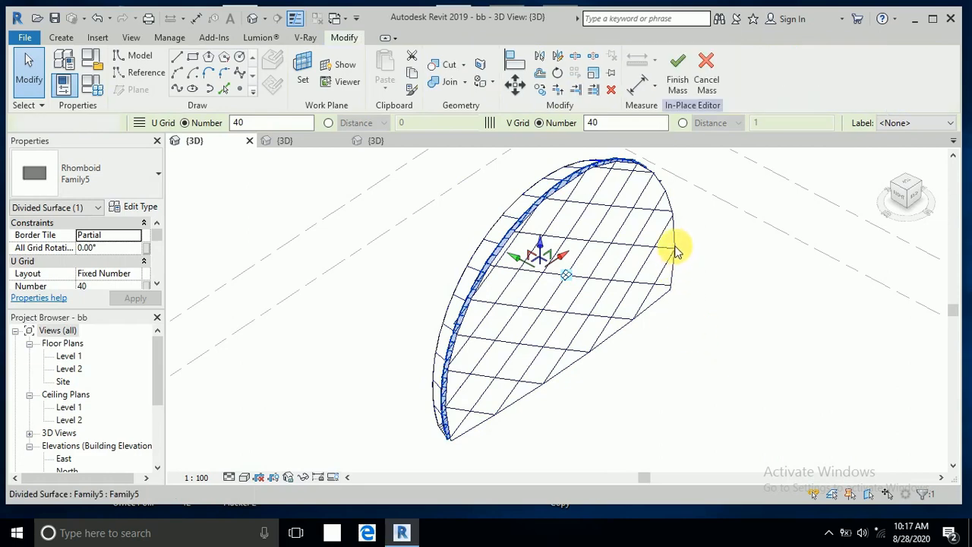
scroll(683, 216, "up", 4)
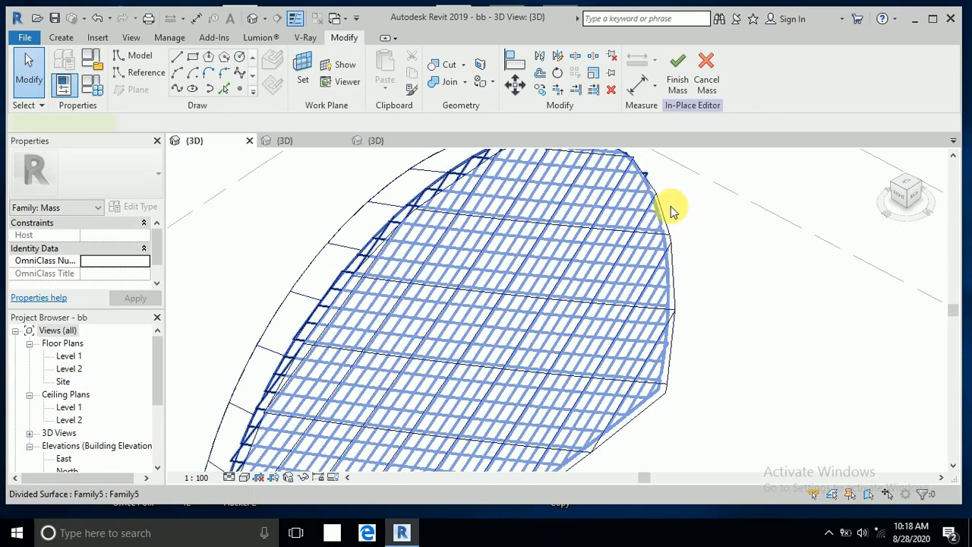
left_click(667, 206)
key("Escape")
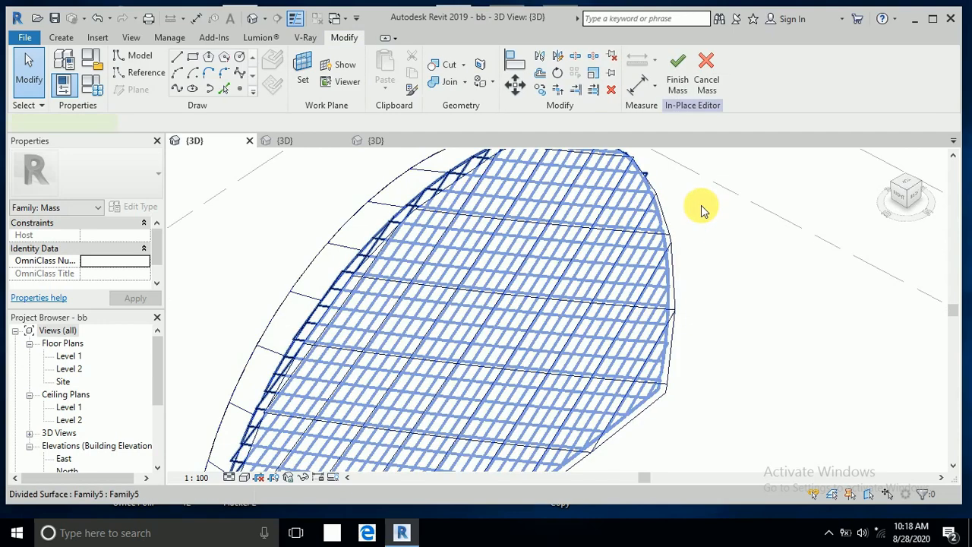
left_click(703, 211)
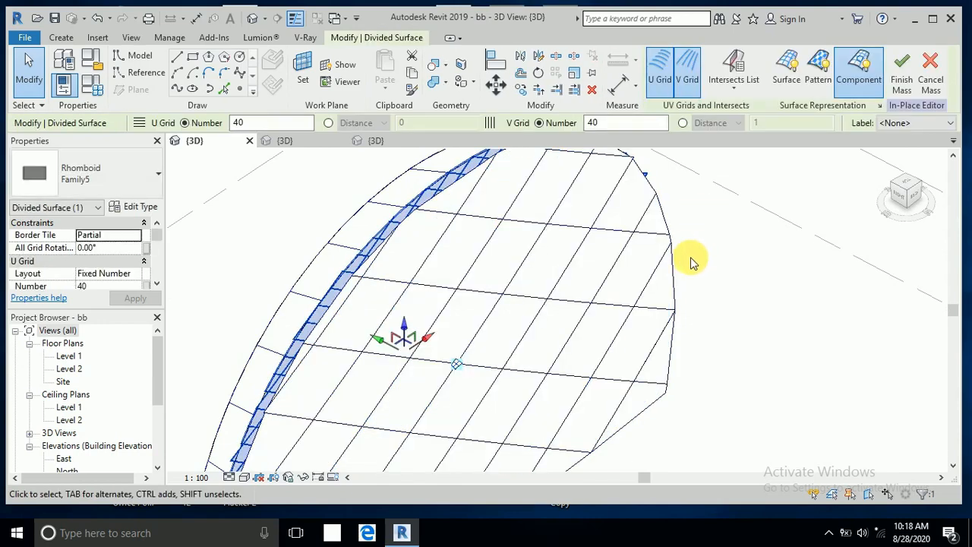
mouse_move(691, 261)
middle_mouse_down("shift")
mouse_move(717, 263)
mouse_move(703, 264)
middle_mouse_up("shift")
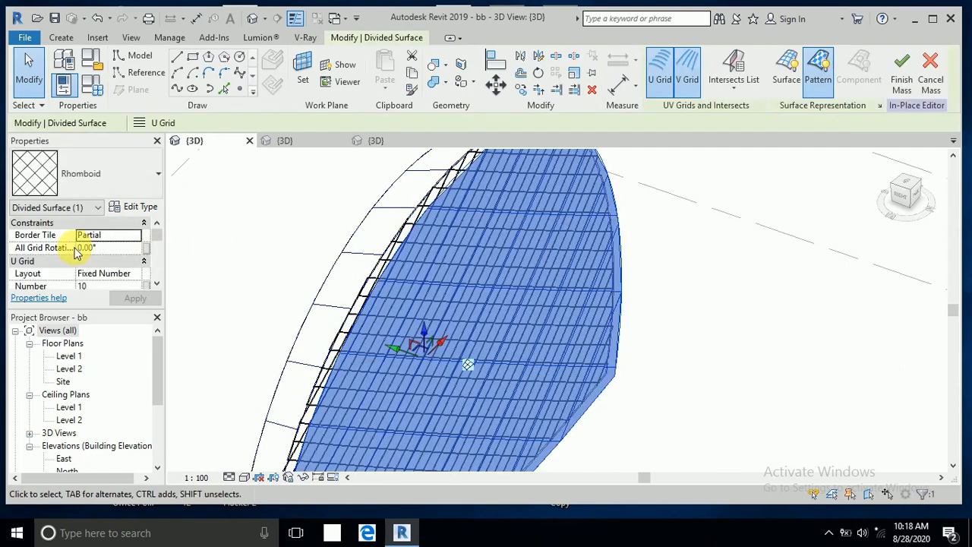
left_click(156, 187)
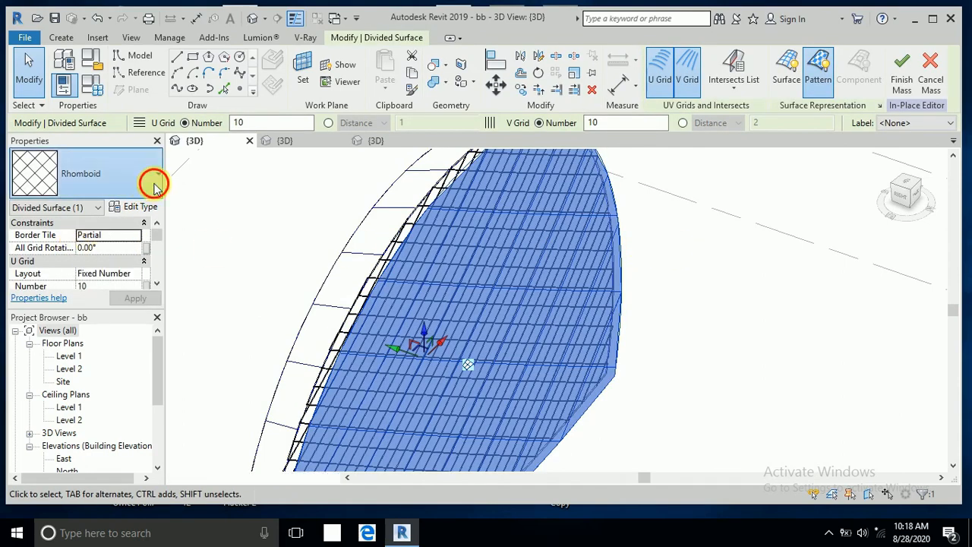
scroll(130, 395, "down", 2)
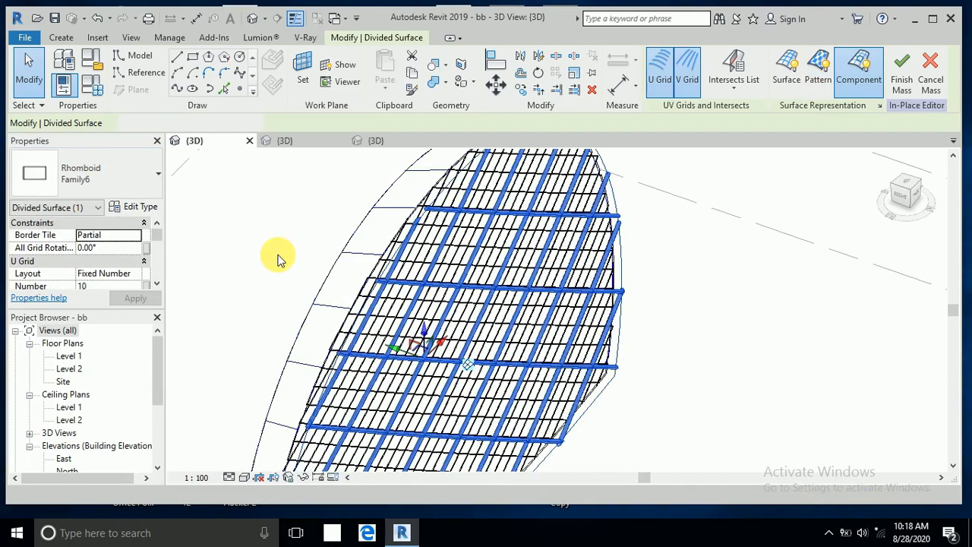
left_click(308, 216)
left_click(317, 209)
Step: Set the 3D view's visual style to Shaded and view the panelled face from the back
middle_click_drag(321, 206, 414, 279, "shift")
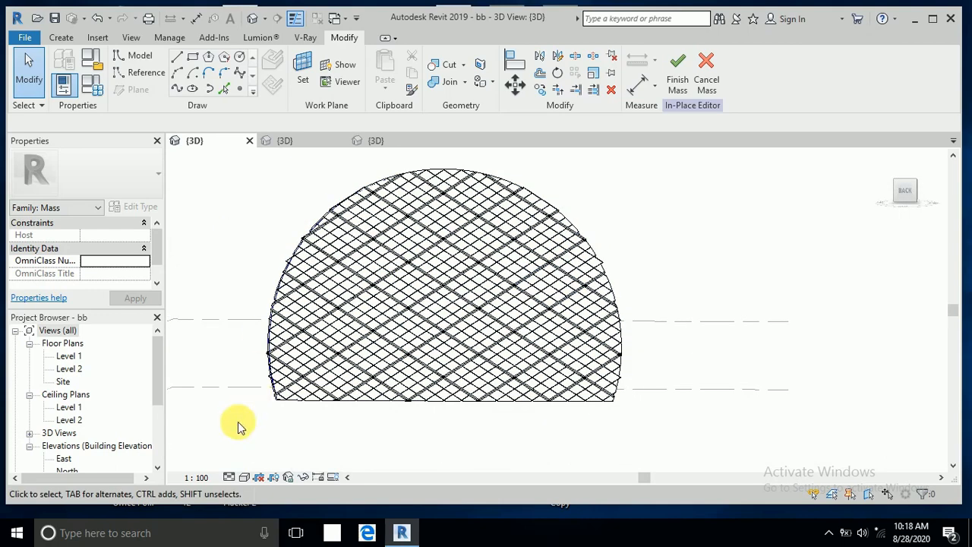
left_click(244, 478)
left_click(262, 419)
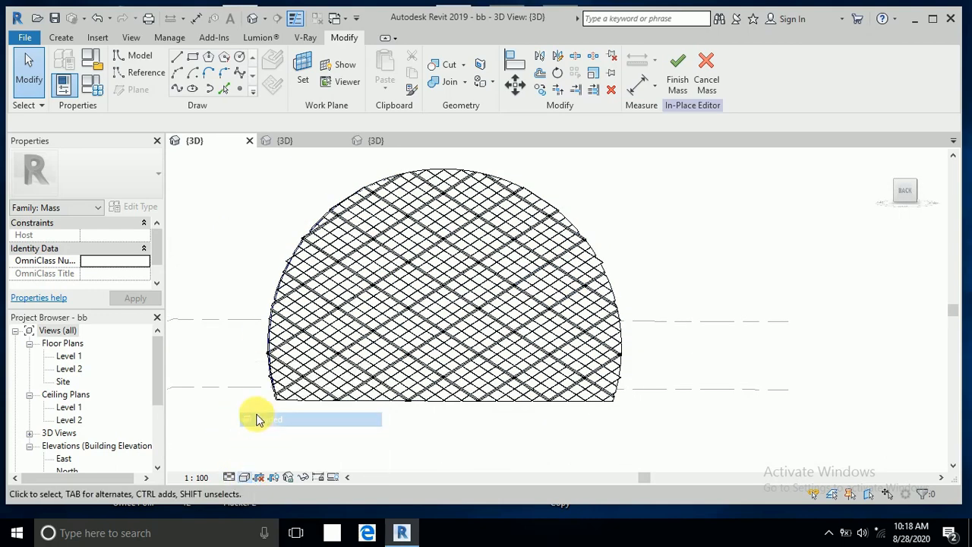
mouse_move(256, 417)
middle_mouse_down("shift")
mouse_move(427, 434)
mouse_move(373, 445)
middle_mouse_up("shift")
scroll(378, 427, "up", 3)
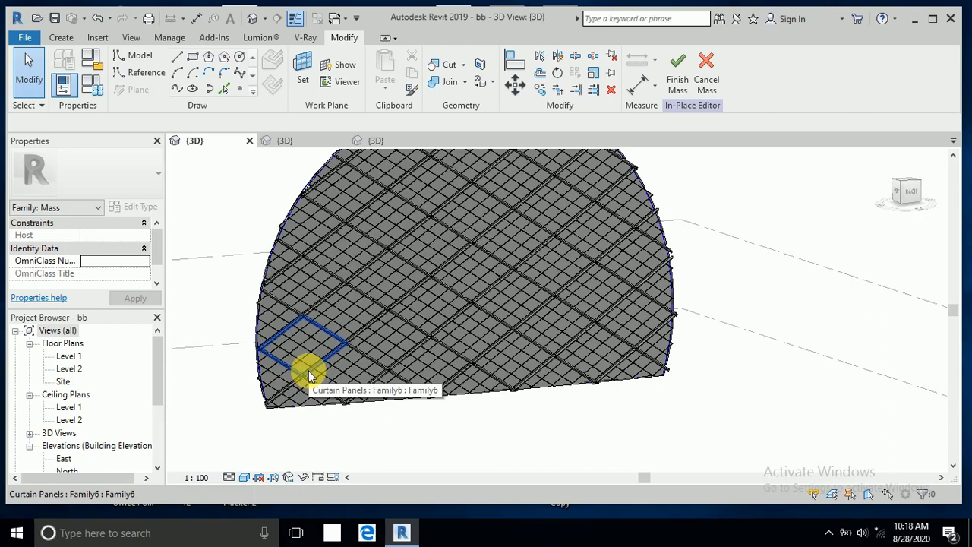
Step: Open the material selection for the material parameter in the Family6 panel's type properties
left_click(338, 404)
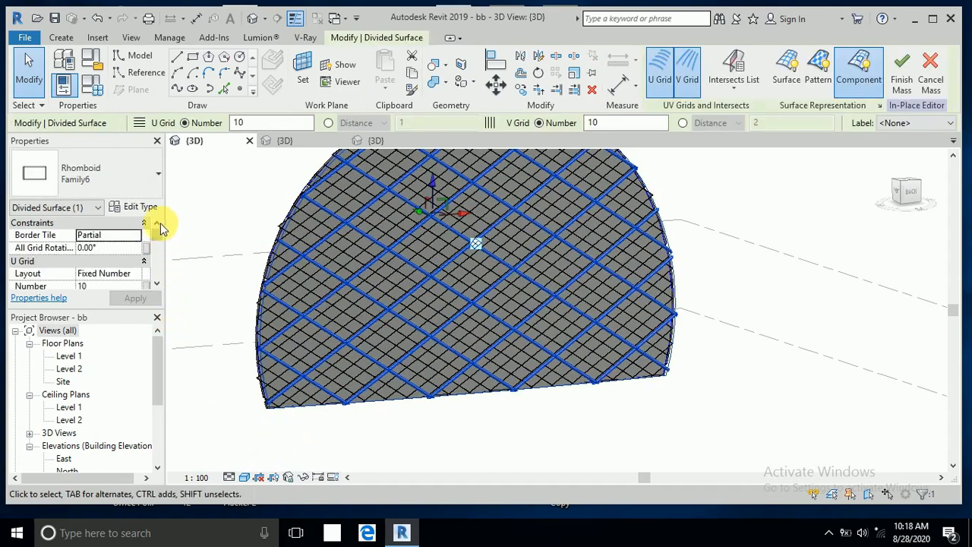
left_click(152, 209)
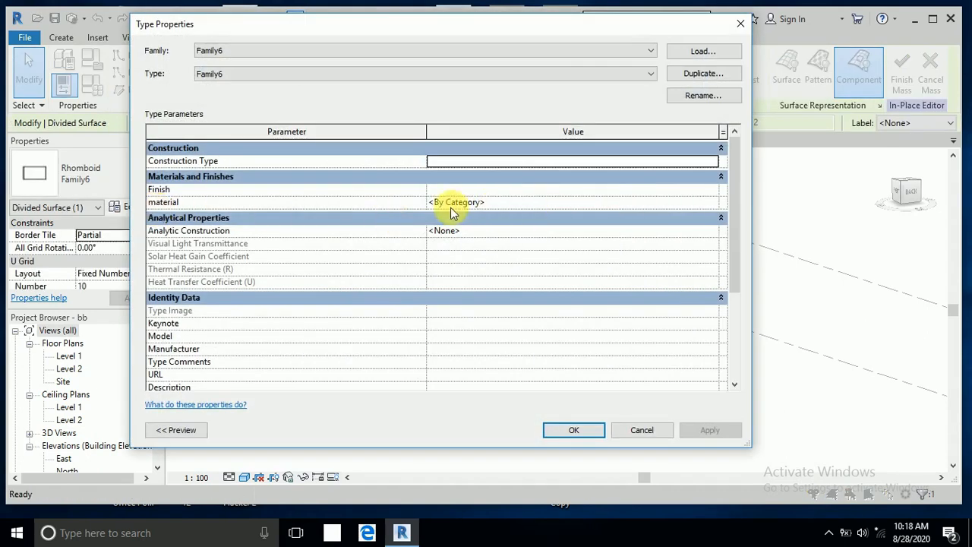
left_click(703, 202)
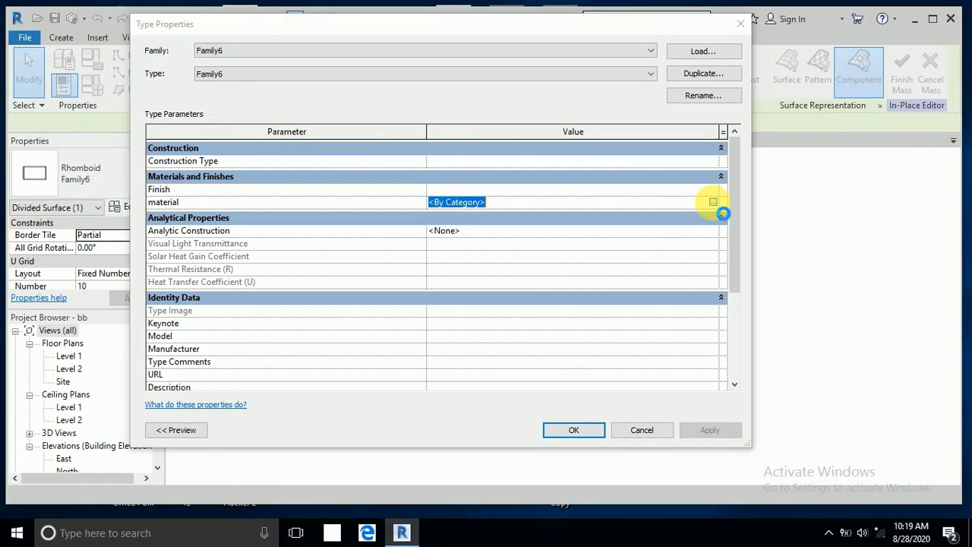
left_click(714, 203)
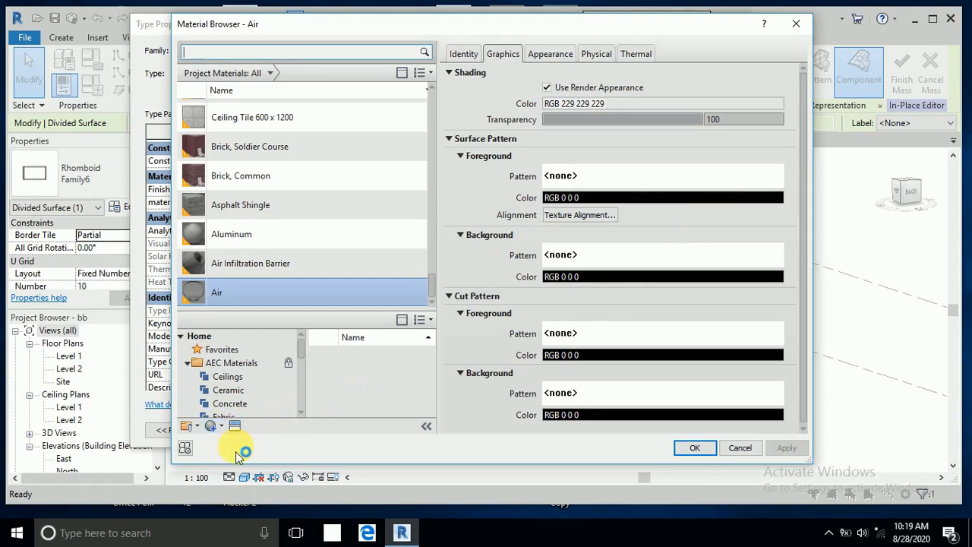
Step: Try a new material with a white appearance colour for the frame panels
left_click(217, 426)
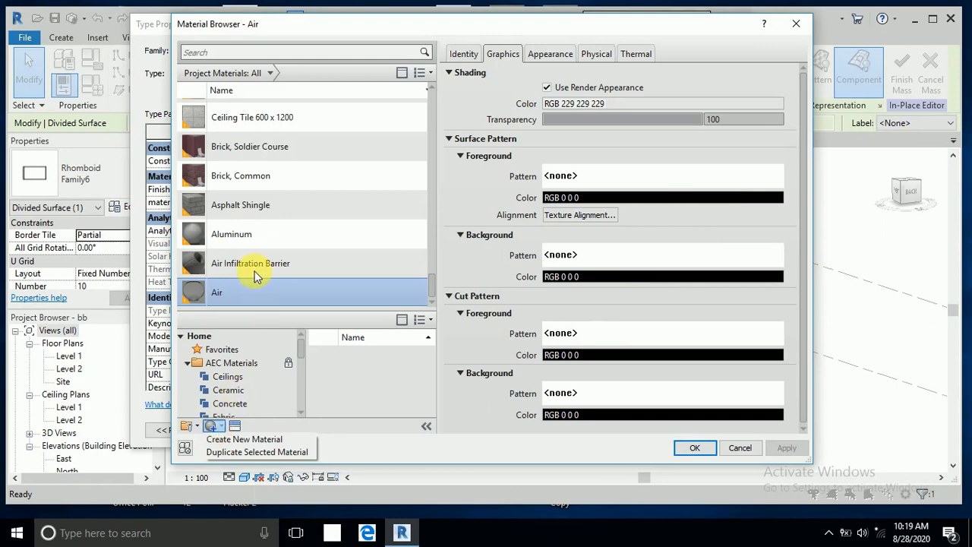
left_click(228, 440)
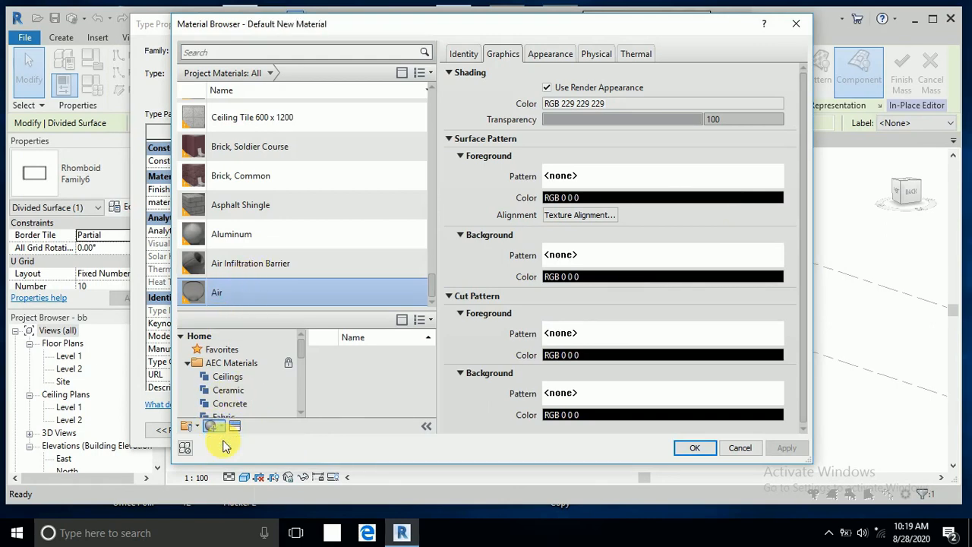
left_click(552, 57)
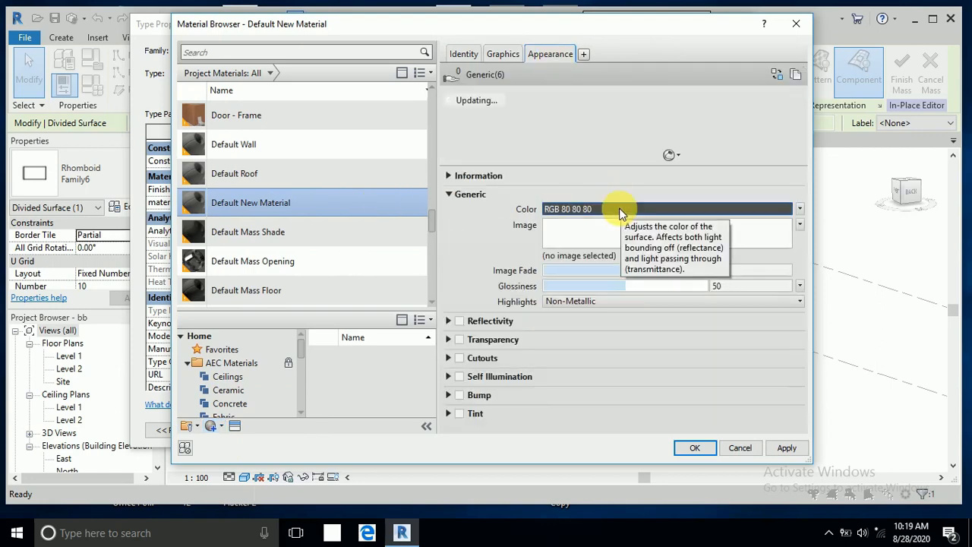
left_click(629, 216)
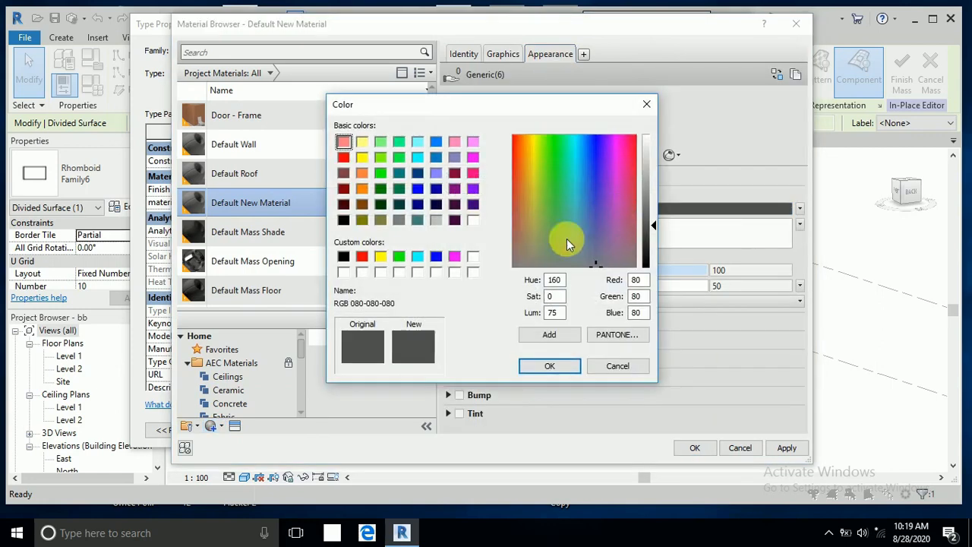
left_click(473, 220)
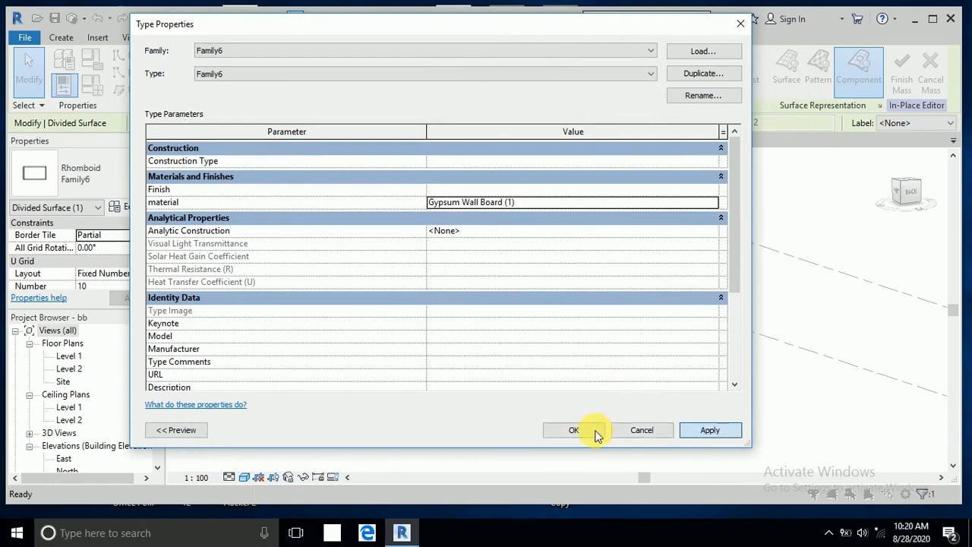
Step: Accept Gypsum Wall Board (1) as the Family6 type's material and inspect the frames on the mass
left_click(591, 429)
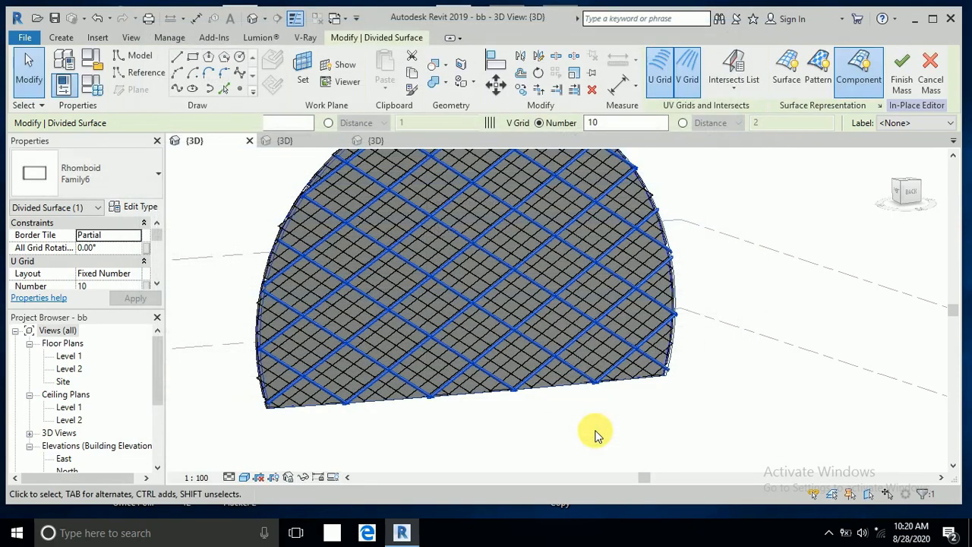
left_click(490, 443)
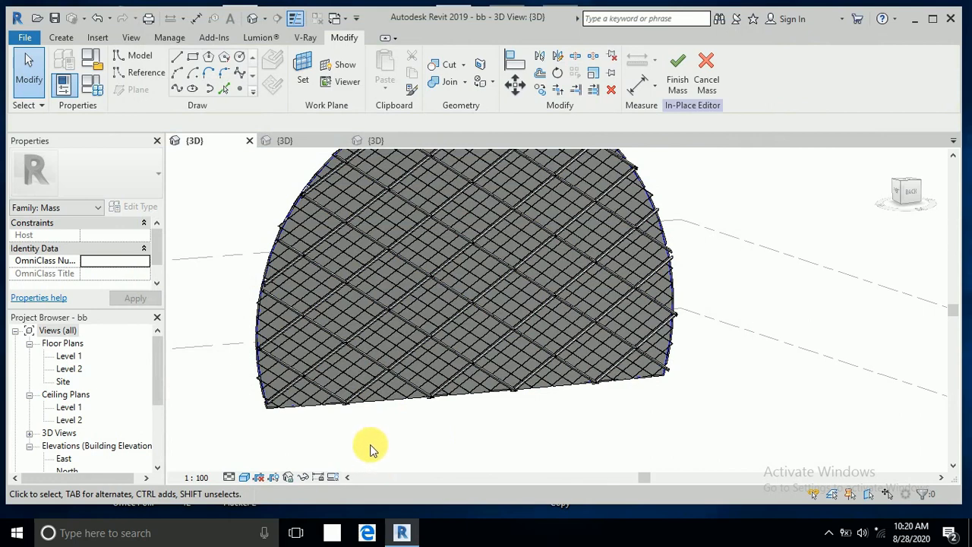
middle_click_drag(371, 450, 393, 446, "shift")
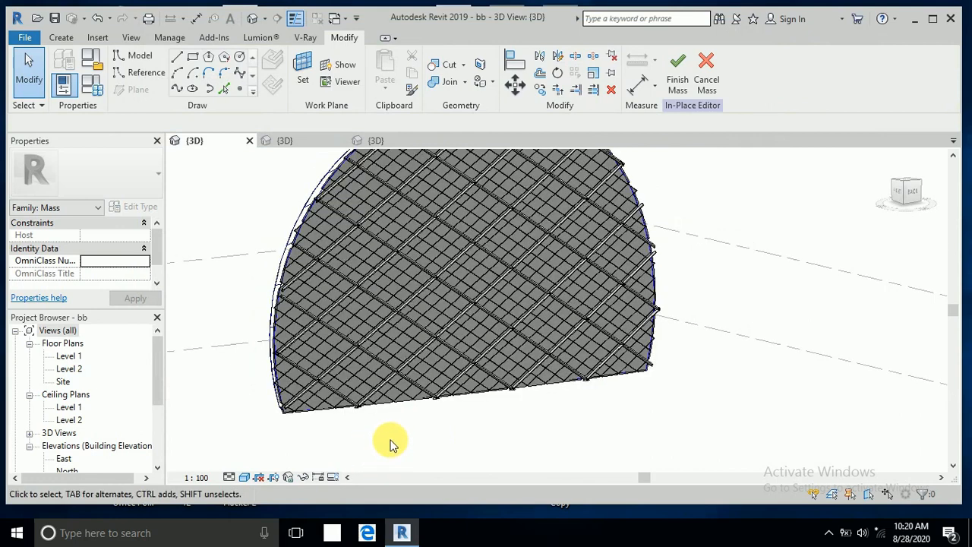
middle_click_drag(400, 437, 373, 419, "shift")
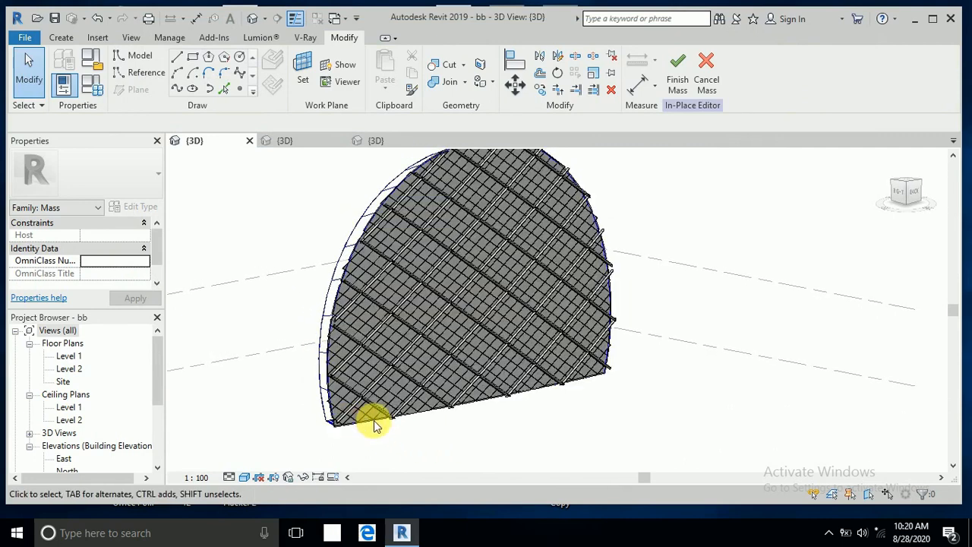
Step: Create a new material for the material 1 parameter in the type properties of the Family5 panels on the divided surface
left_click(339, 293)
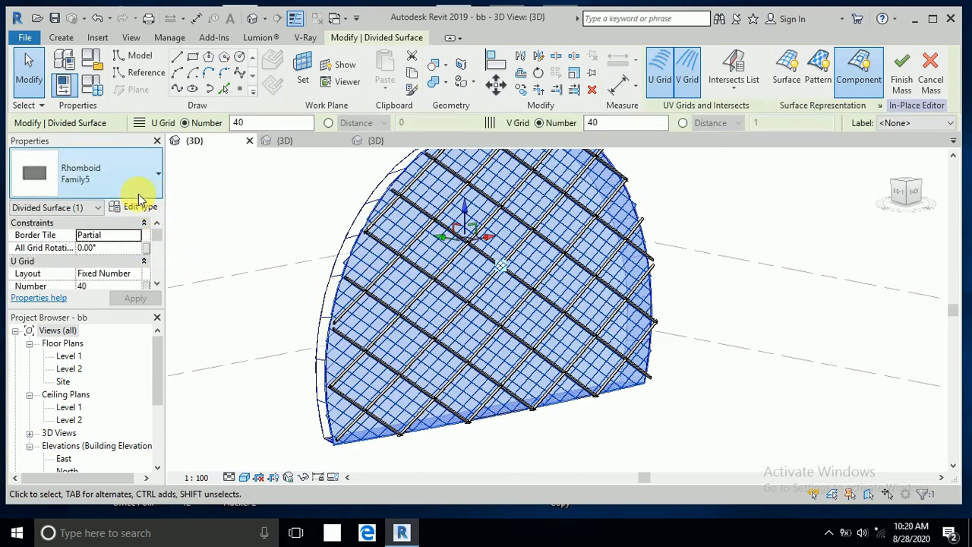
left_click(149, 205)
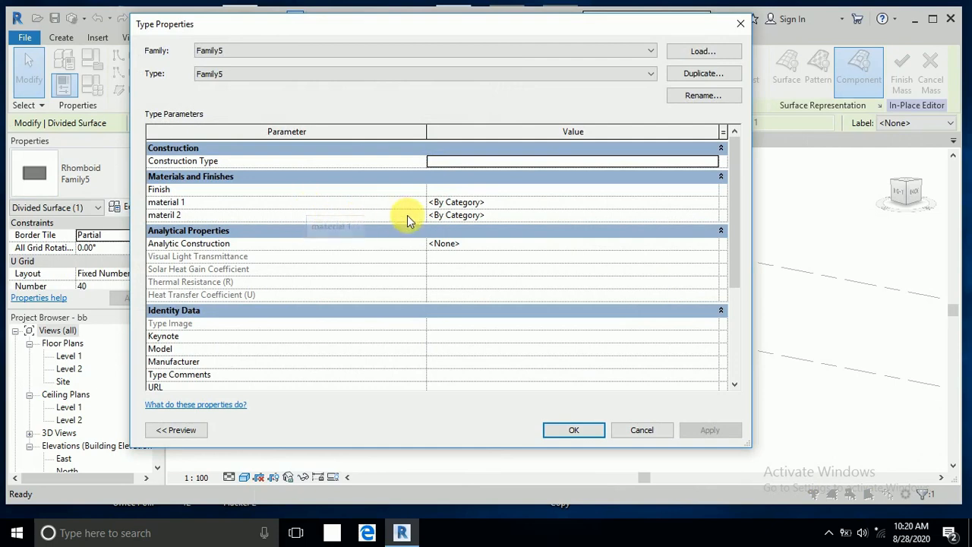
left_click(717, 205)
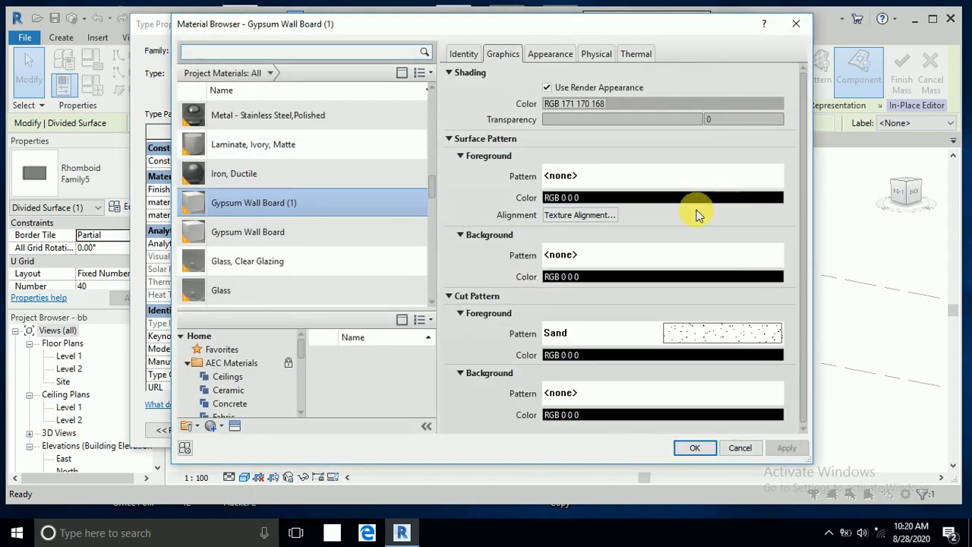
left_click(213, 428)
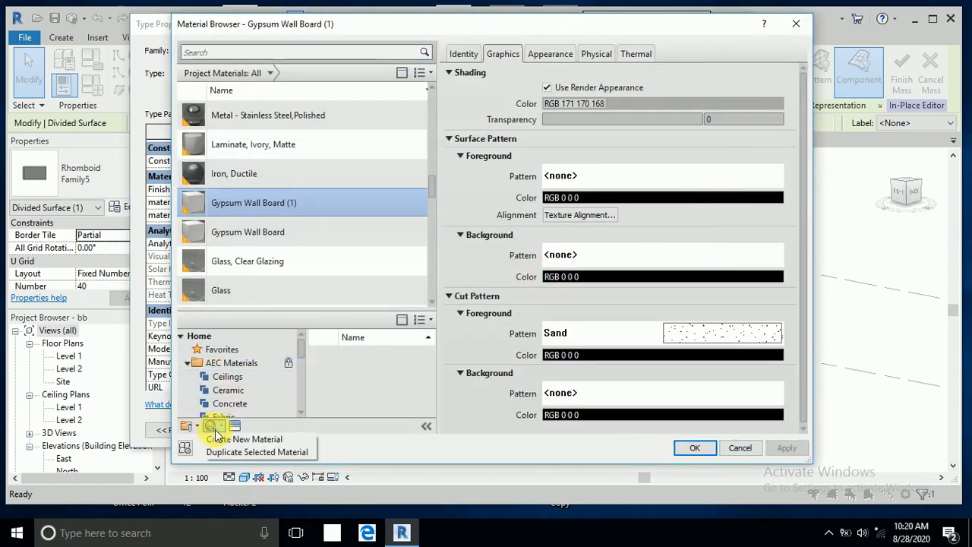
left_click(228, 436)
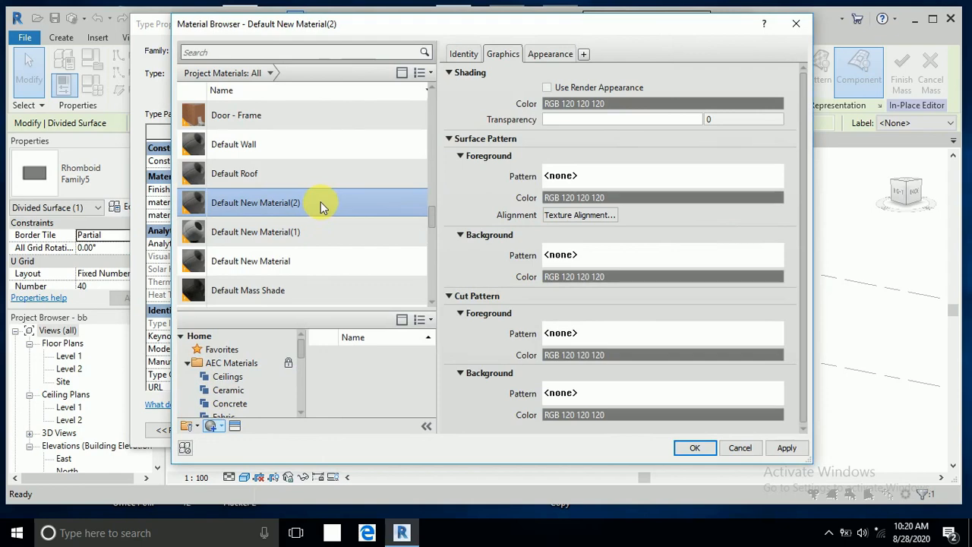
Step: Set the new material's appearance colour to blue RGB 62 125 221 and accept it as Family5's material 1
left_click(536, 55)
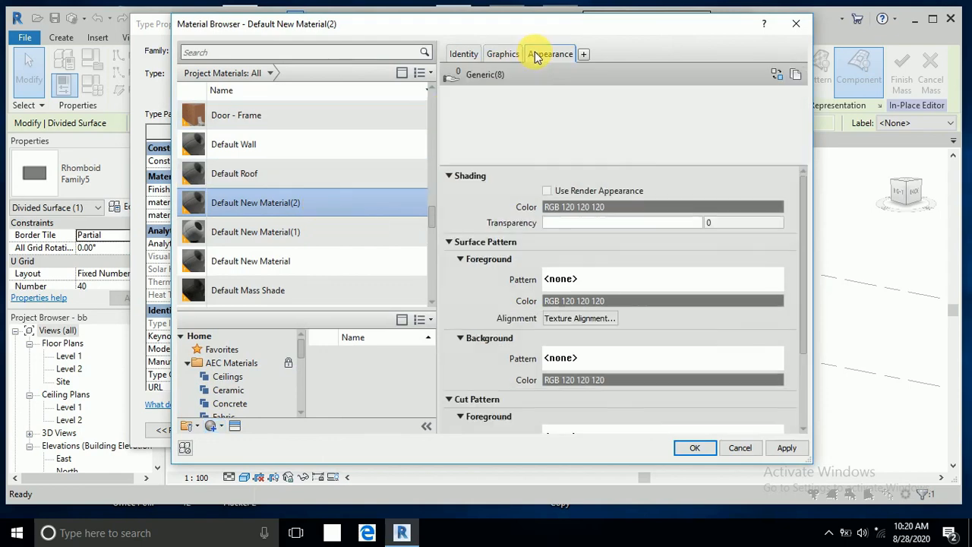
left_click(637, 206)
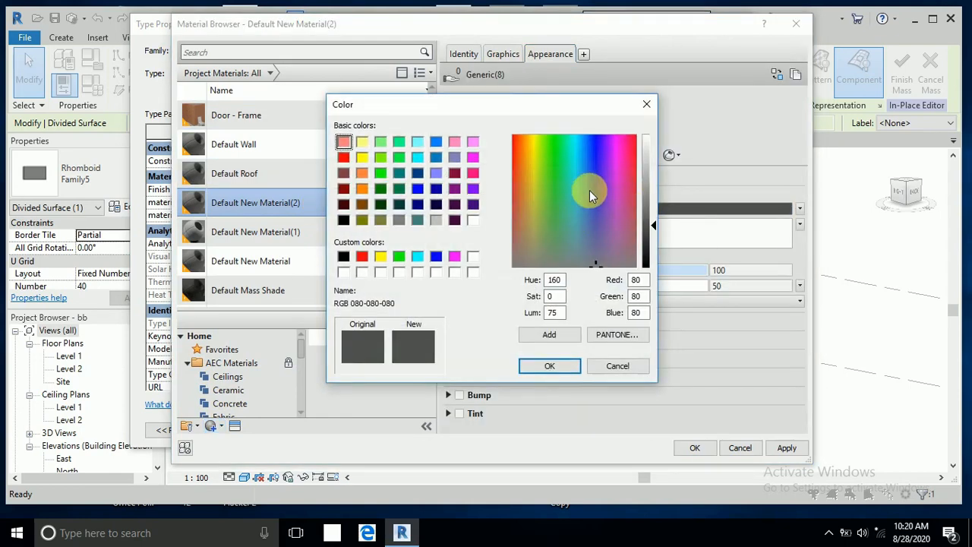
left_click(645, 185)
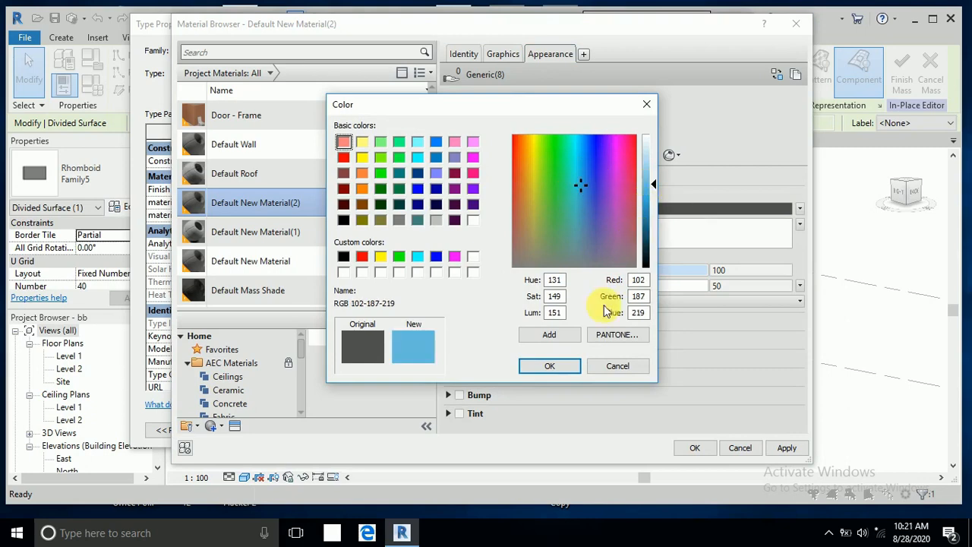
left_click(587, 175)
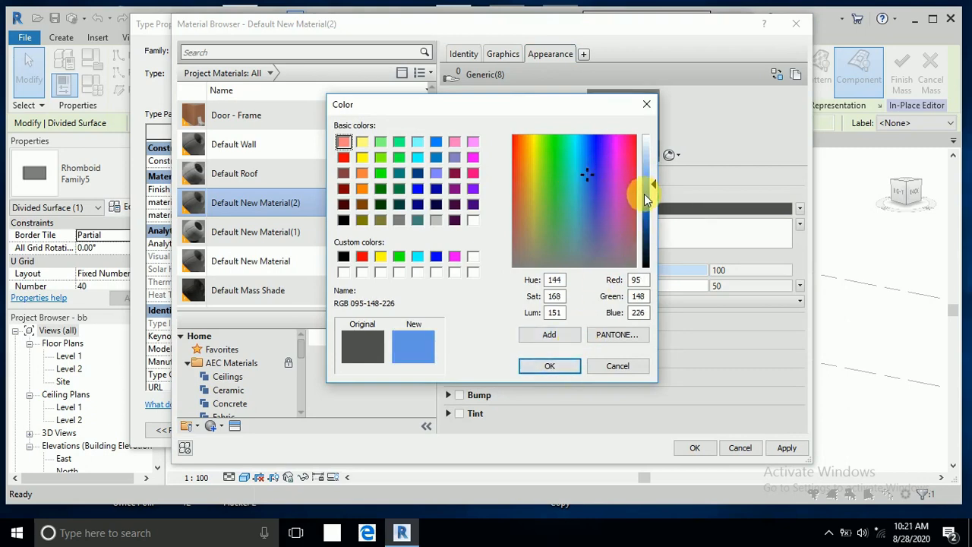
left_click(644, 193)
left_click(550, 368)
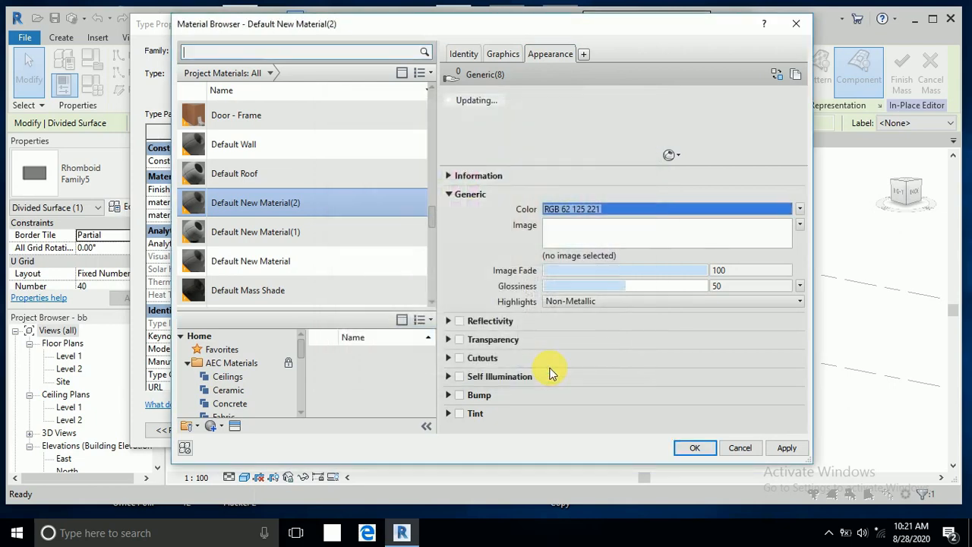
left_click(695, 448)
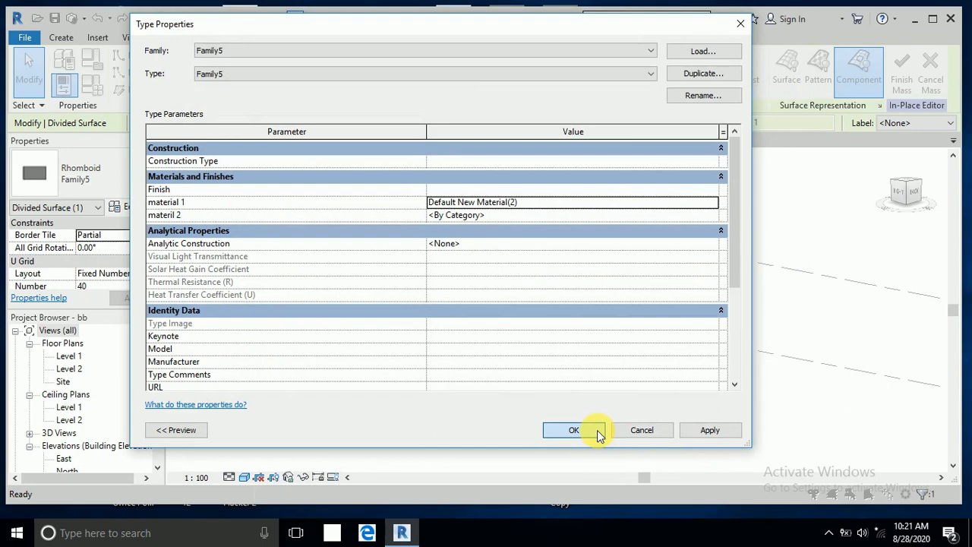
left_click(597, 430)
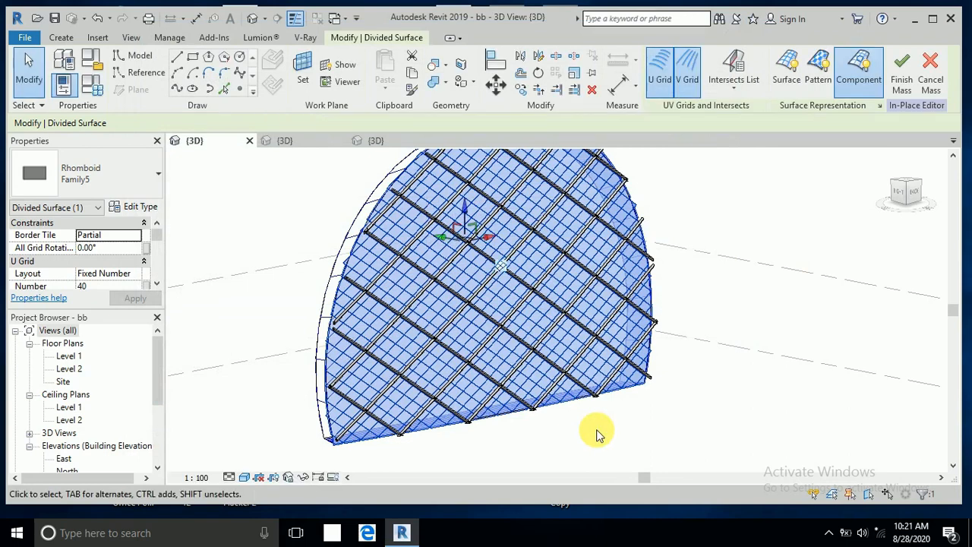
Step: Change the 3D view's visual style to display the panels' appearance colours and inspect the panelled face from the side
left_click(593, 432)
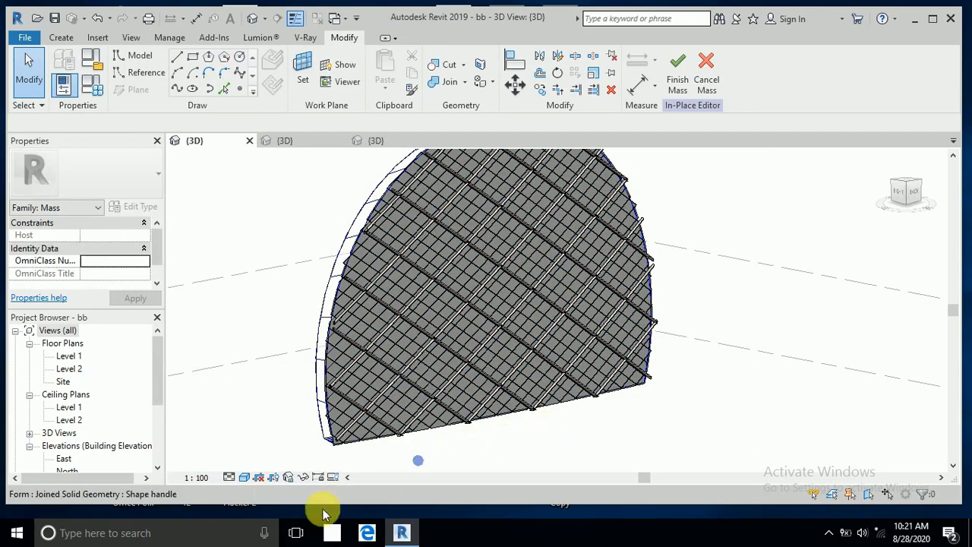
left_click(244, 477)
left_click(256, 462)
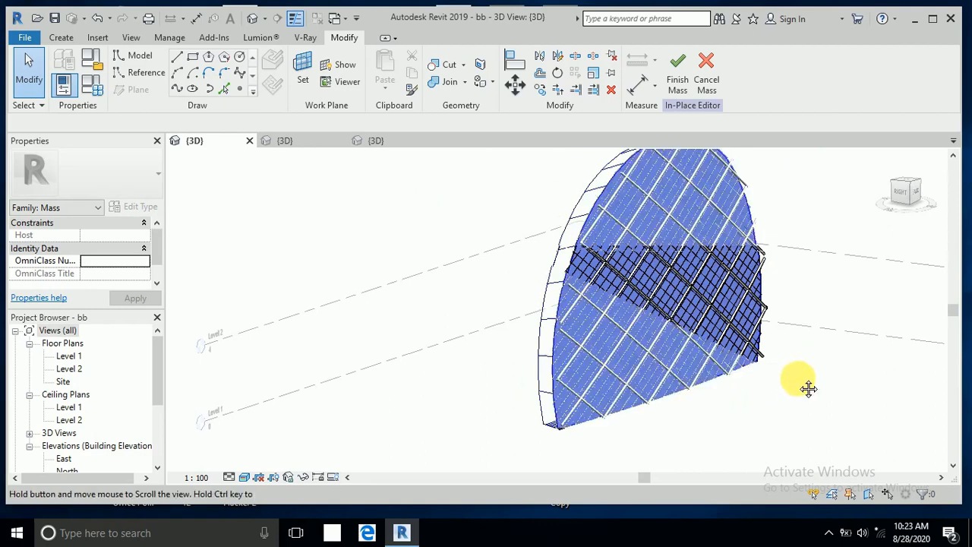
middle_click_drag(808, 389, 723, 405)
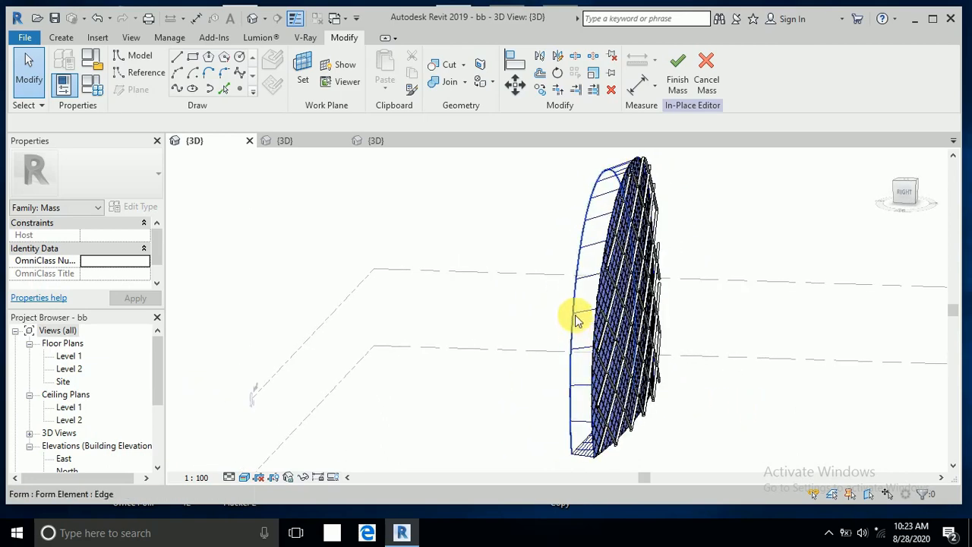
scroll(581, 319, "up", 1)
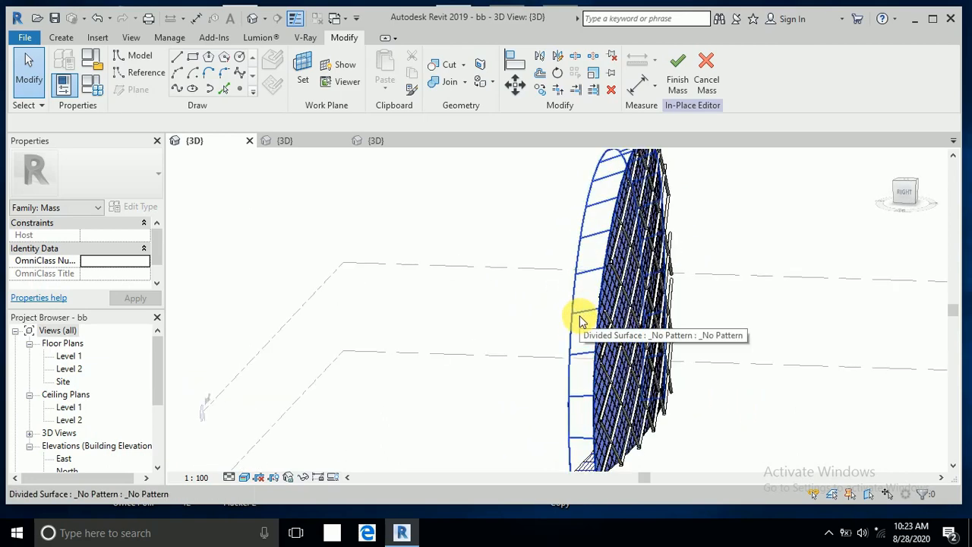
scroll(581, 319, "down", 1)
middle_click_drag(560, 326, 357, 287, "shift")
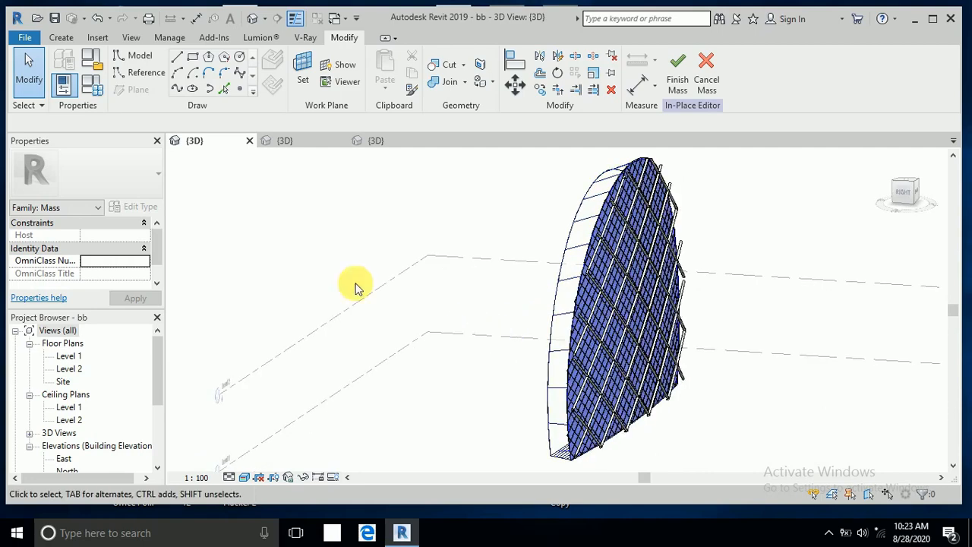
Step: Create a new family from the Metric Curtain Panel Pattern Based template
left_click(25, 38)
mouse_move(38, 91)
left_click(165, 132)
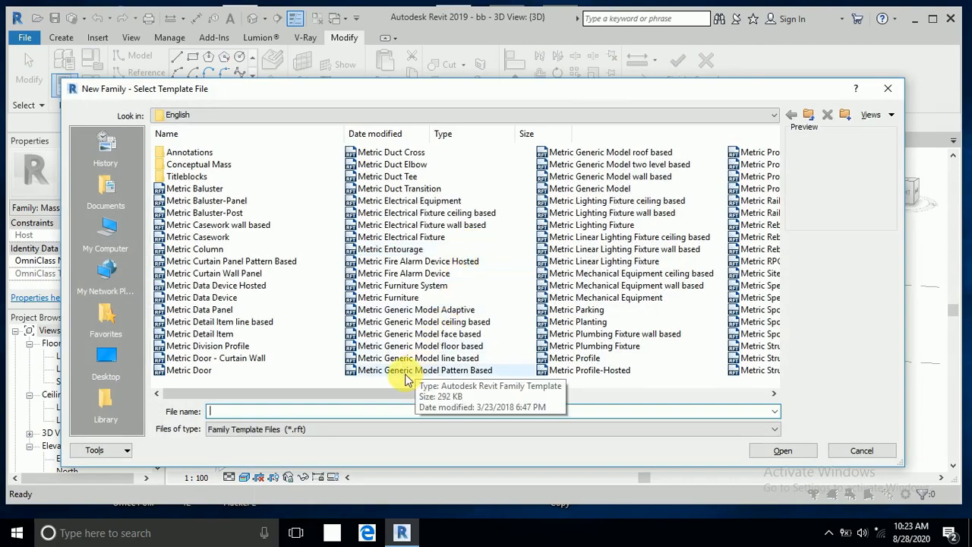
left_click(385, 370)
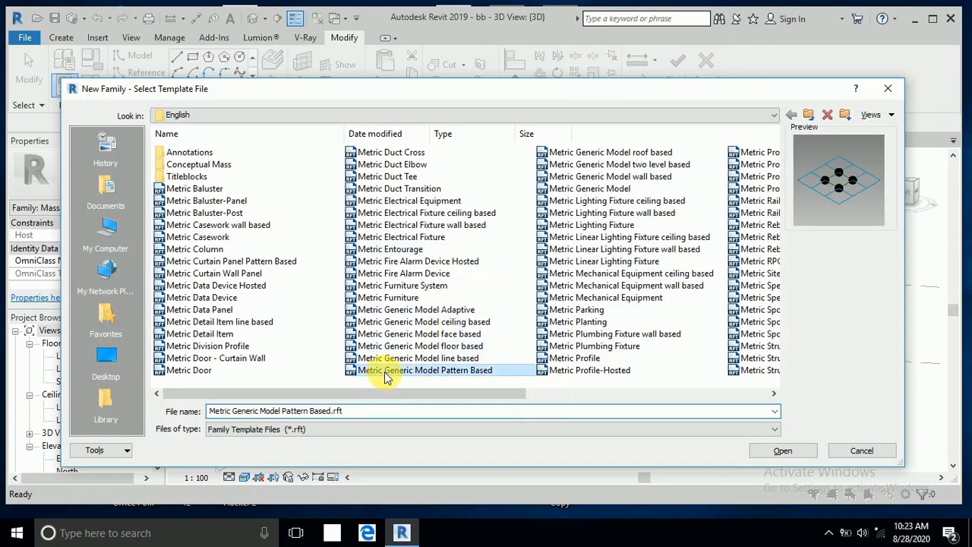
left_click(781, 451)
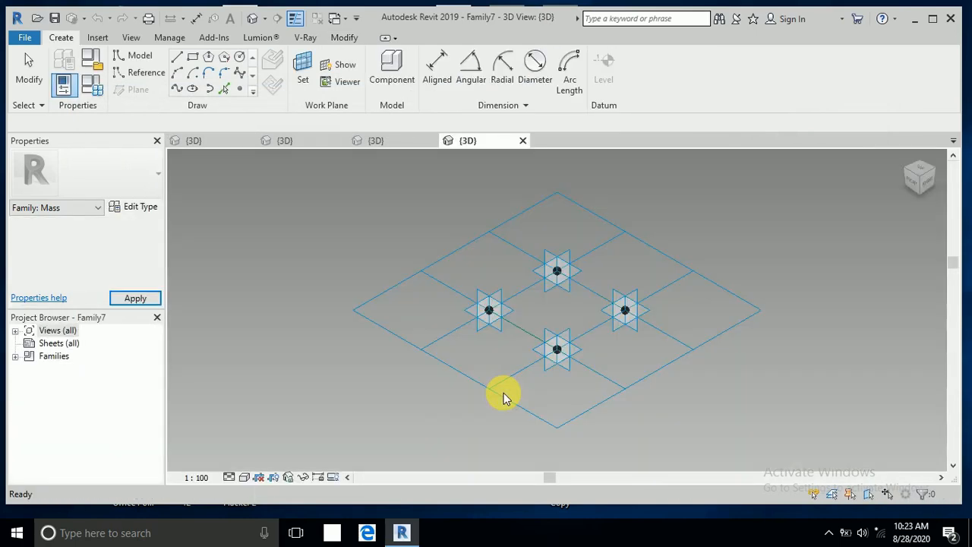
Step: Set the new family's length units to meters
key("n")
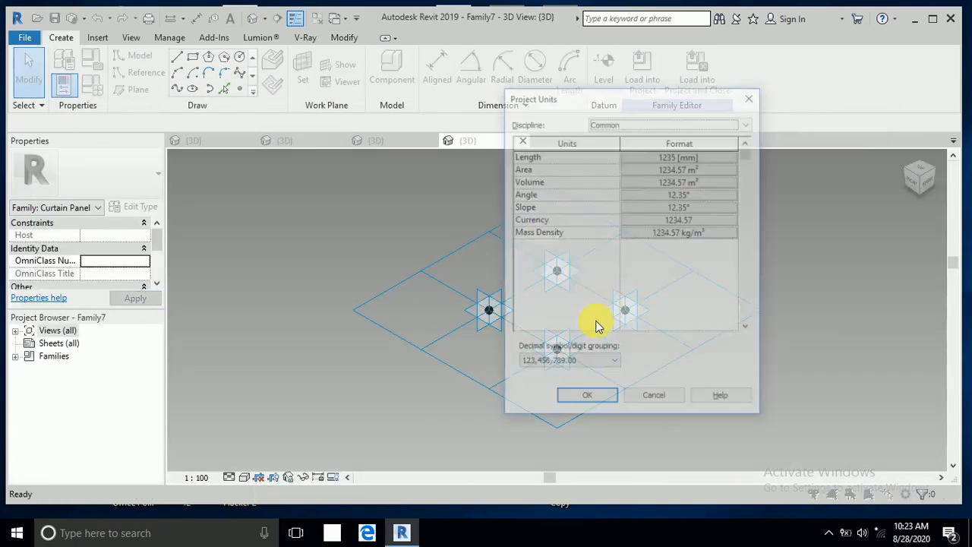
left_click(676, 156)
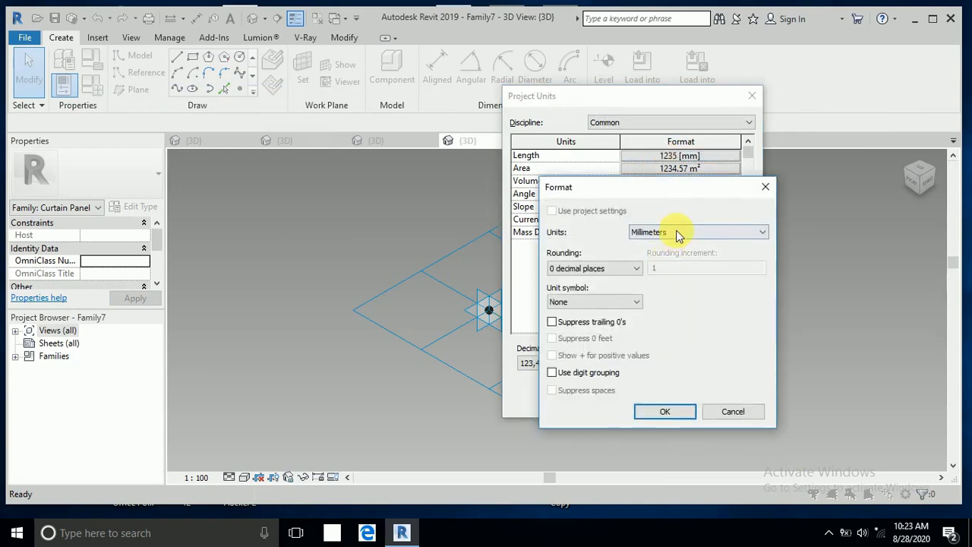
left_click(678, 233)
left_click(669, 278)
left_click(661, 410)
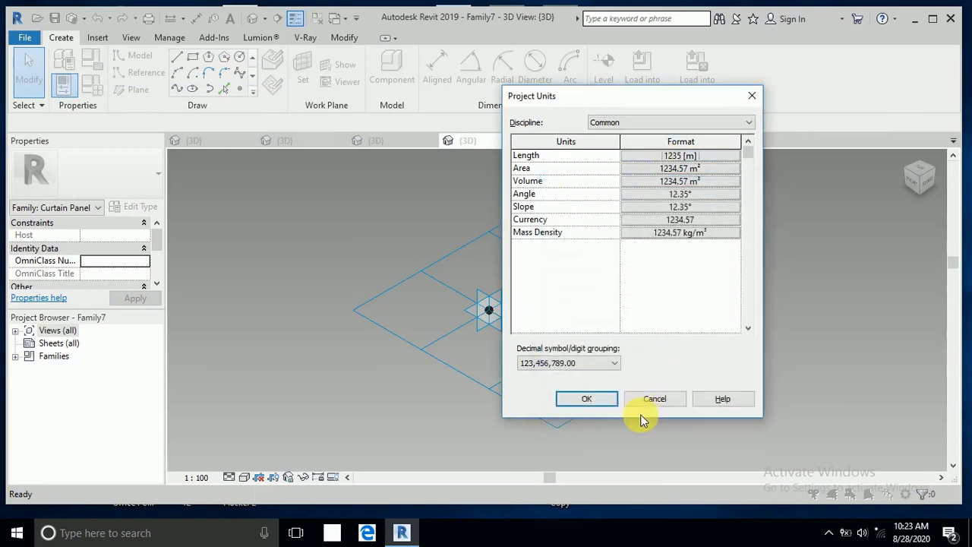
left_click(601, 400)
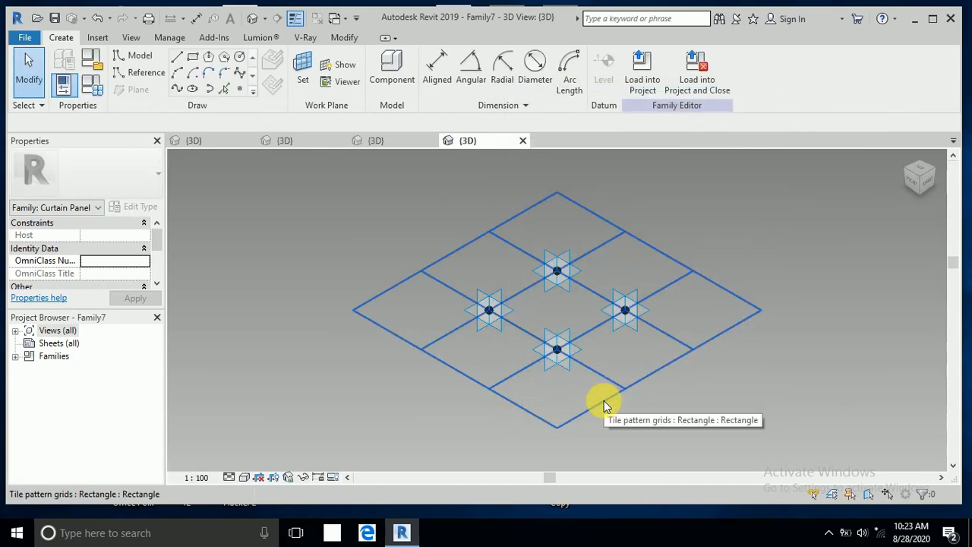
Step: Place a reference point at the middle of the reference line joining the left and front adaptive points
scroll(587, 334, "down", 2)
scroll(645, 342, "up", 4)
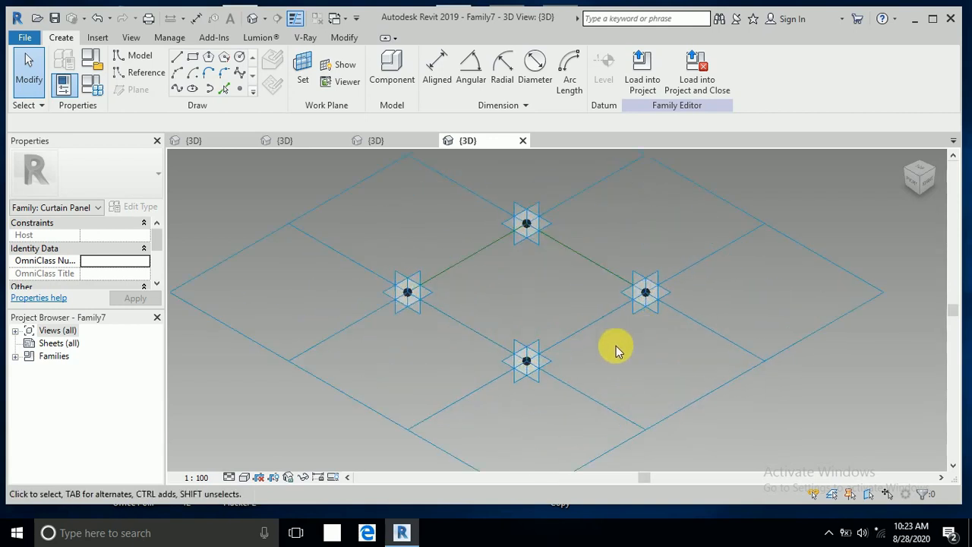
scroll(616, 345, "up", 1)
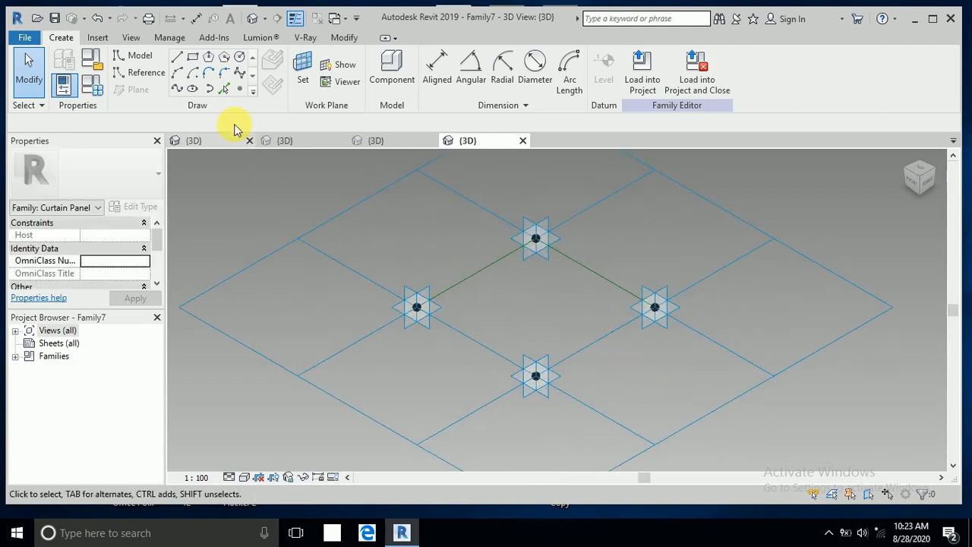
left_click(240, 87)
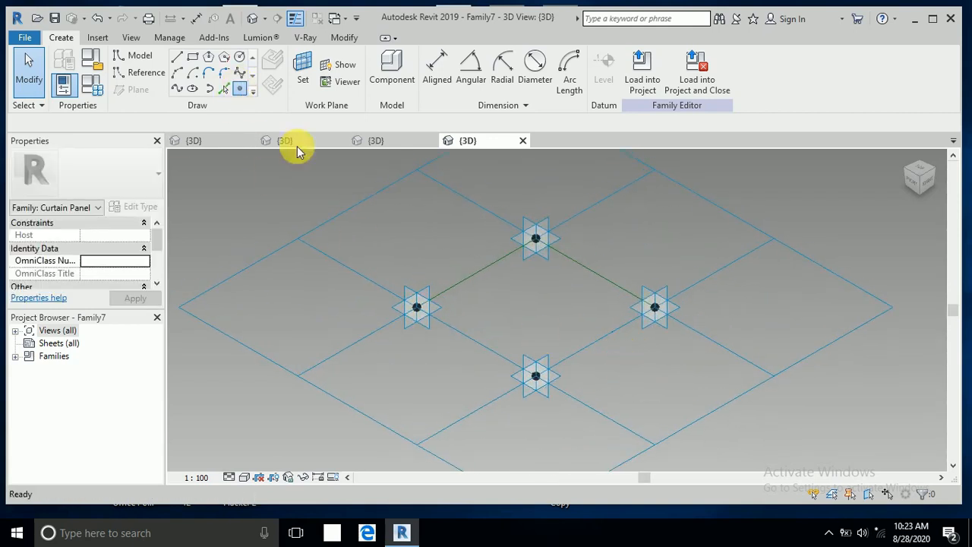
left_click(475, 341)
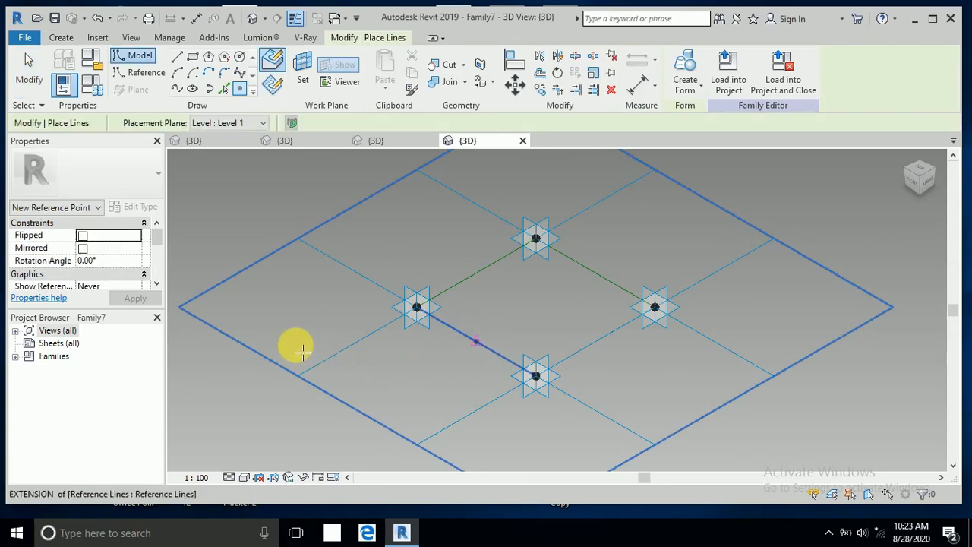
left_click(29, 70)
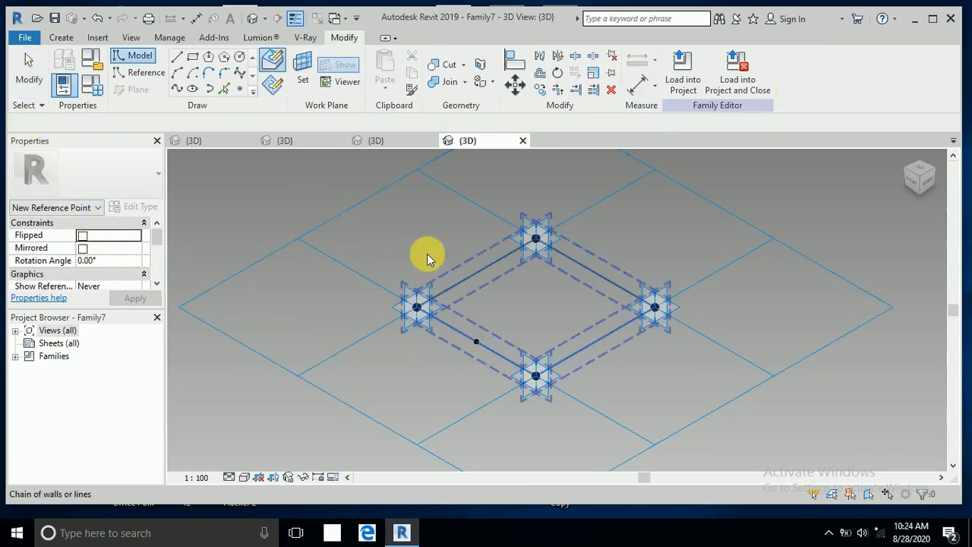
Step: Set the new reference point's plane as work plane and draw a small circle profile centred on the point
left_click(240, 60)
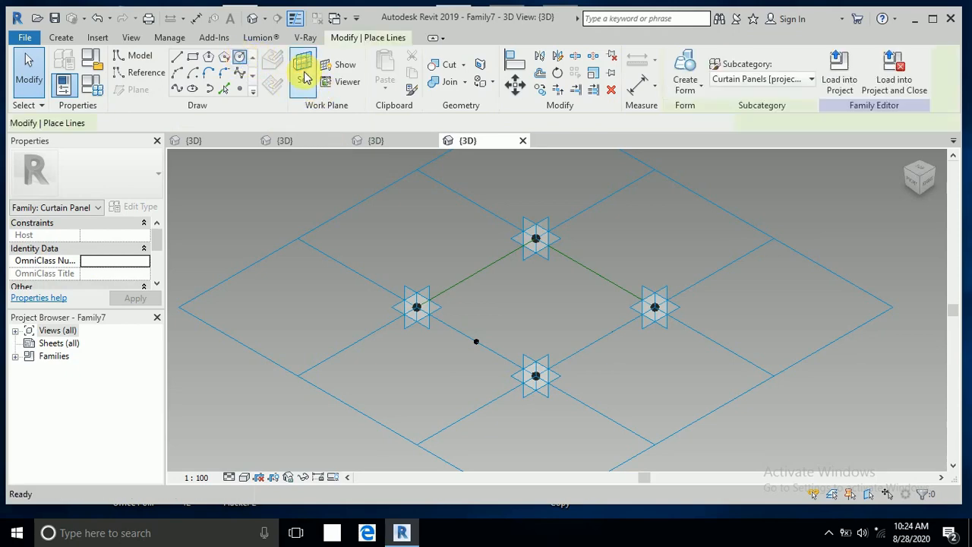
left_click(302, 79)
left_click(480, 348)
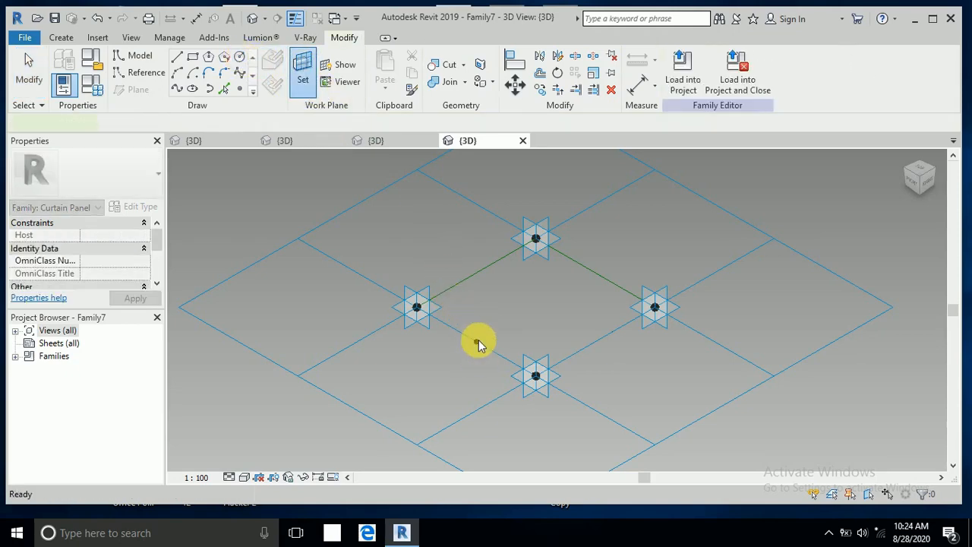
scroll(486, 361, "up", 3)
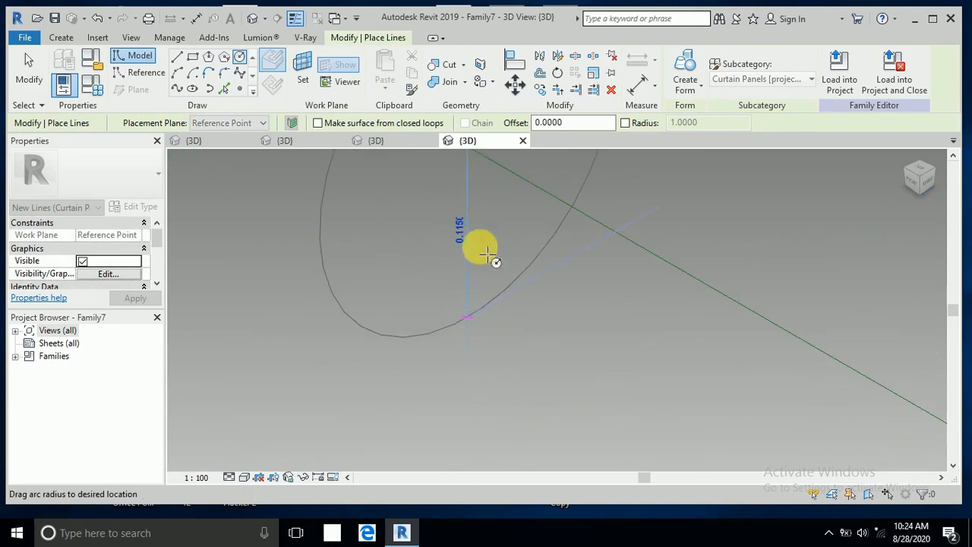
left_click(484, 326)
left_click(483, 205)
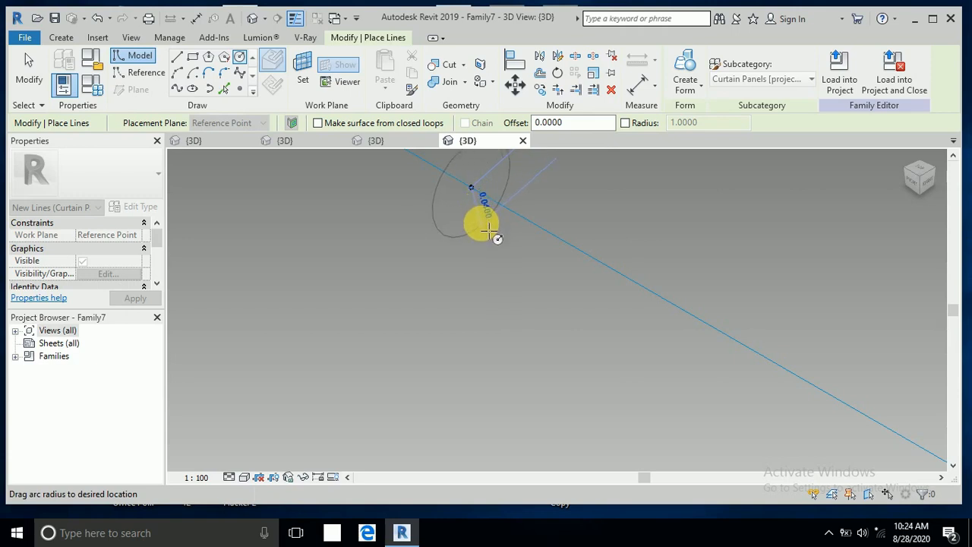
left_click(497, 238)
key("Escape")
key("Escape")
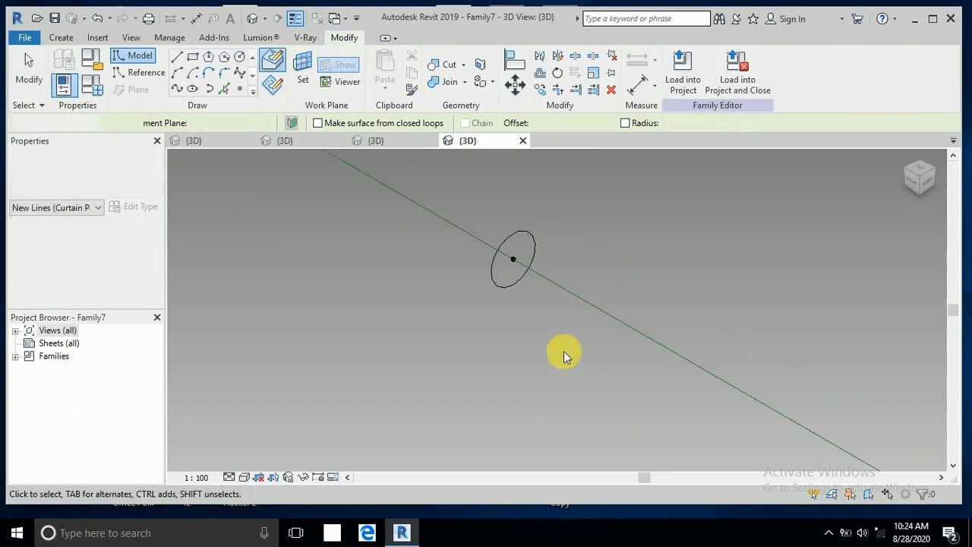
scroll(541, 338, "down", 2)
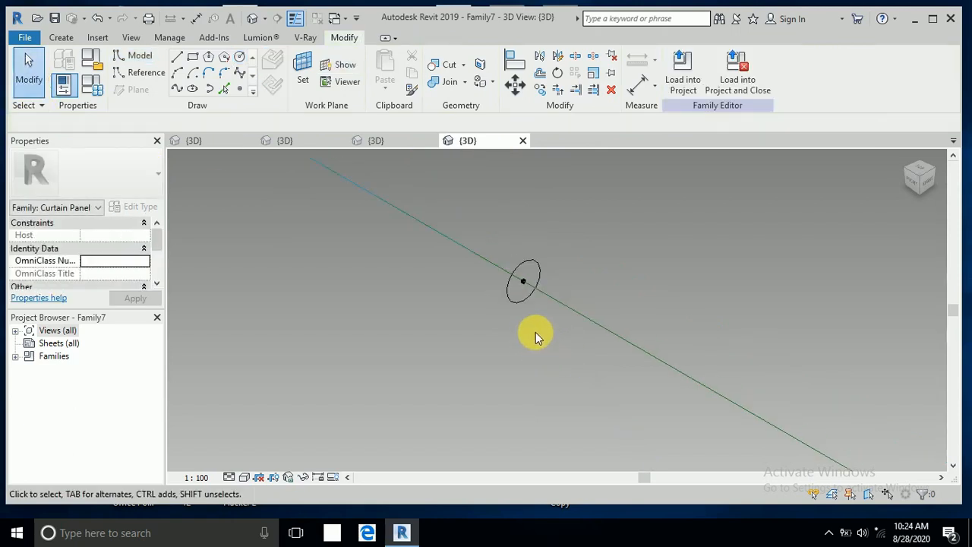
Step: Create a solid tubular frame form by sweeping the circle profile along the panel's four outer reference lines
left_click(569, 311)
left_click(685, 64)
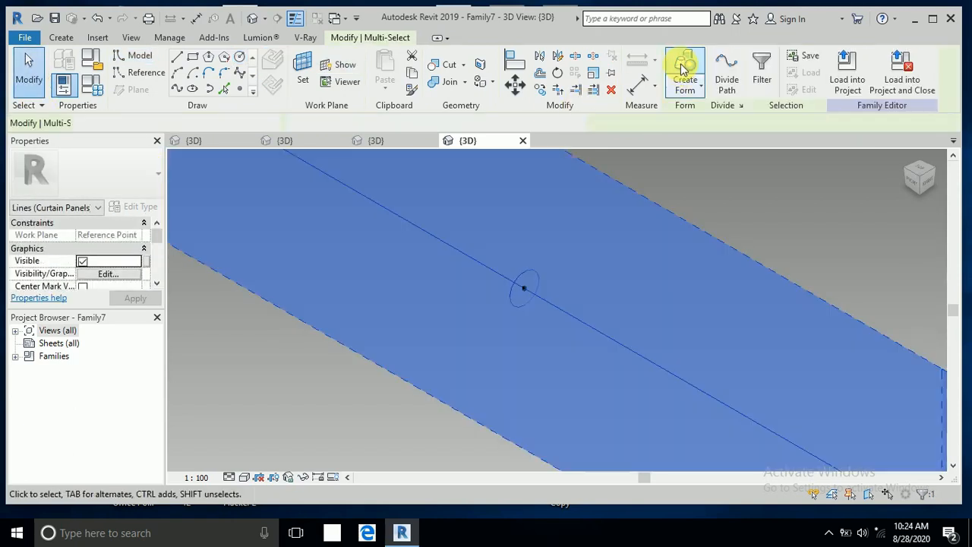
left_click(502, 316)
scroll(501, 315, "down", 5)
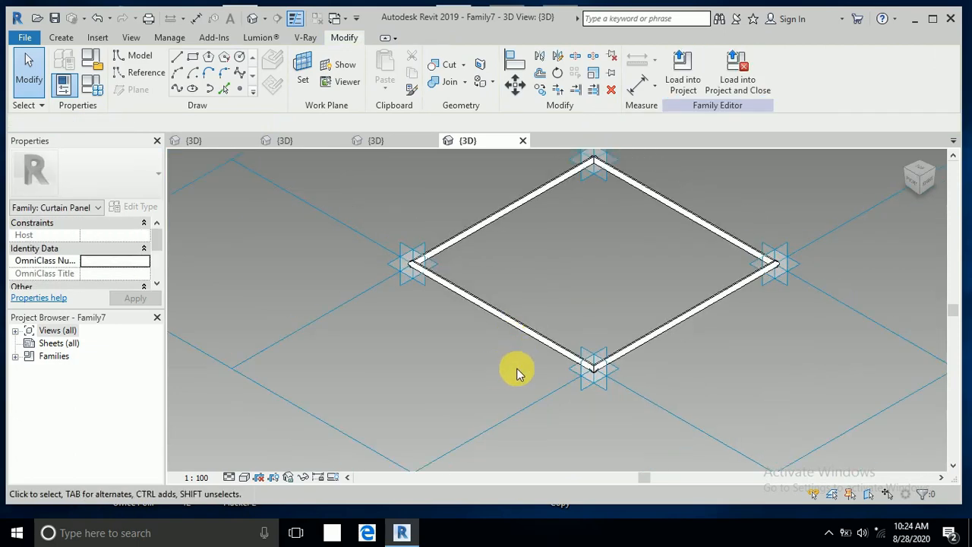
middle_click_drag(567, 310, 575, 279)
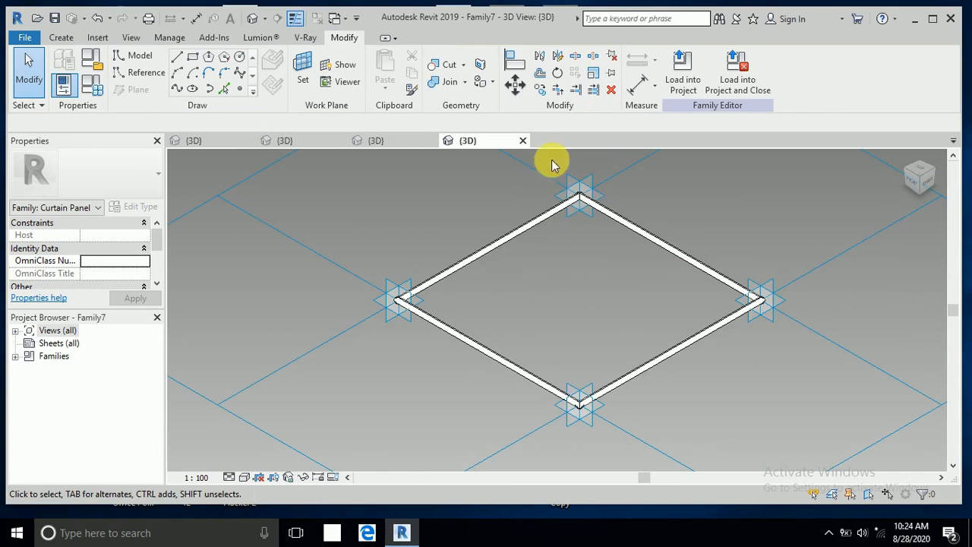
Step: Connect adaptive points 2 and 4 with a spline through points and make it a reference line
left_click_drag(553, 162, 607, 233)
left_click_drag(543, 314, 608, 434)
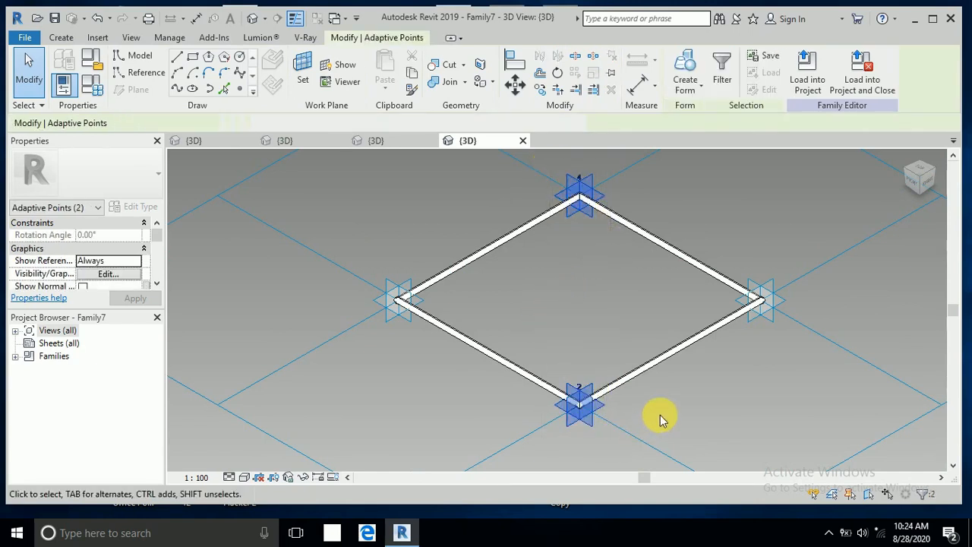
left_click(175, 91)
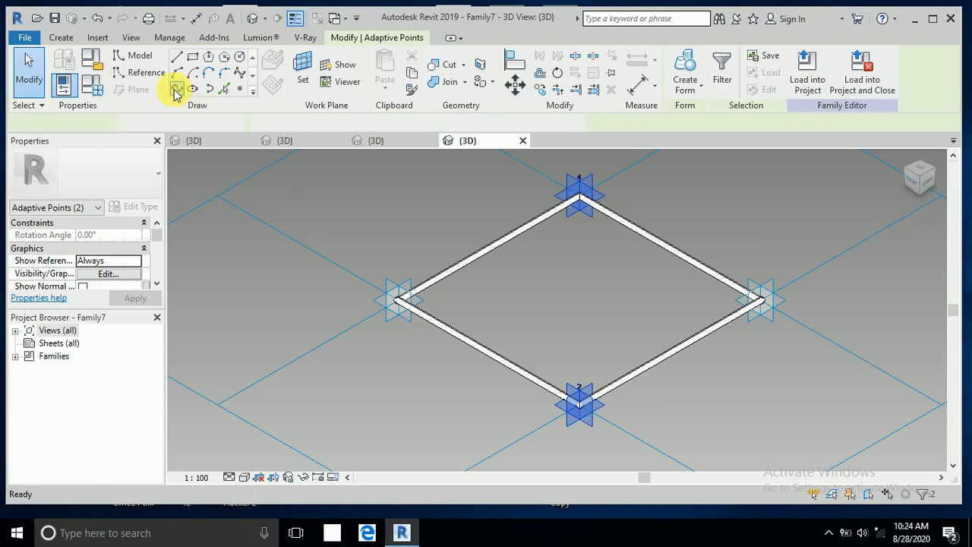
scroll(98, 270, "down", 2)
scroll(95, 273, "down", 1)
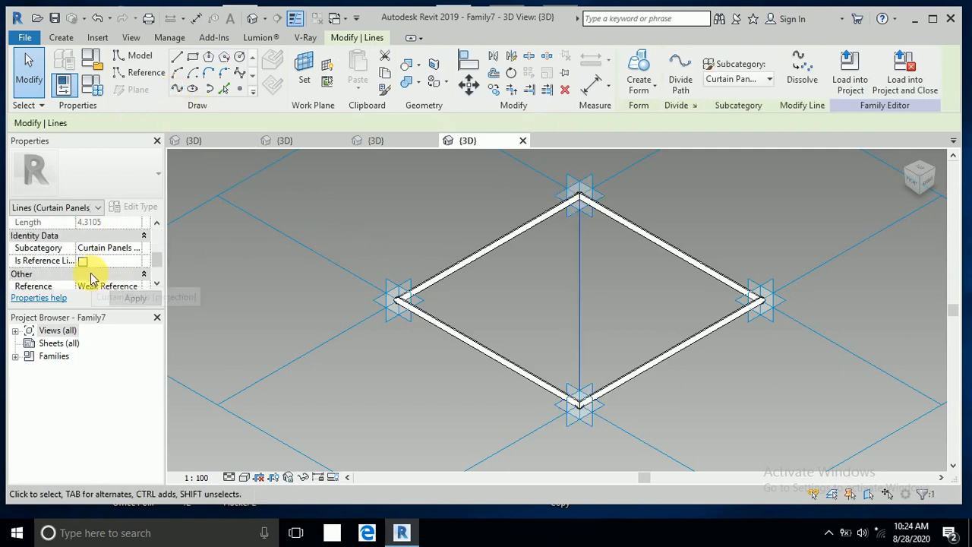
left_click(83, 262)
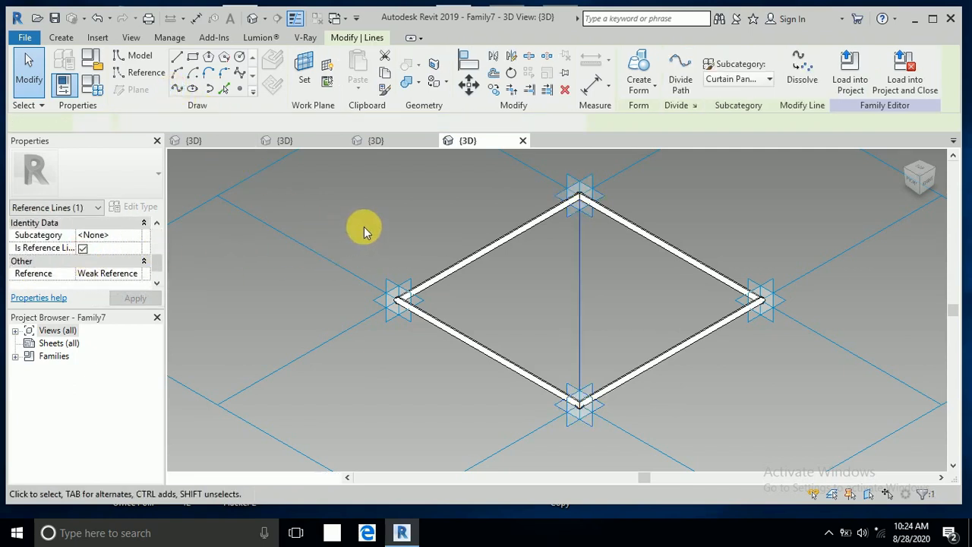
left_click(409, 215)
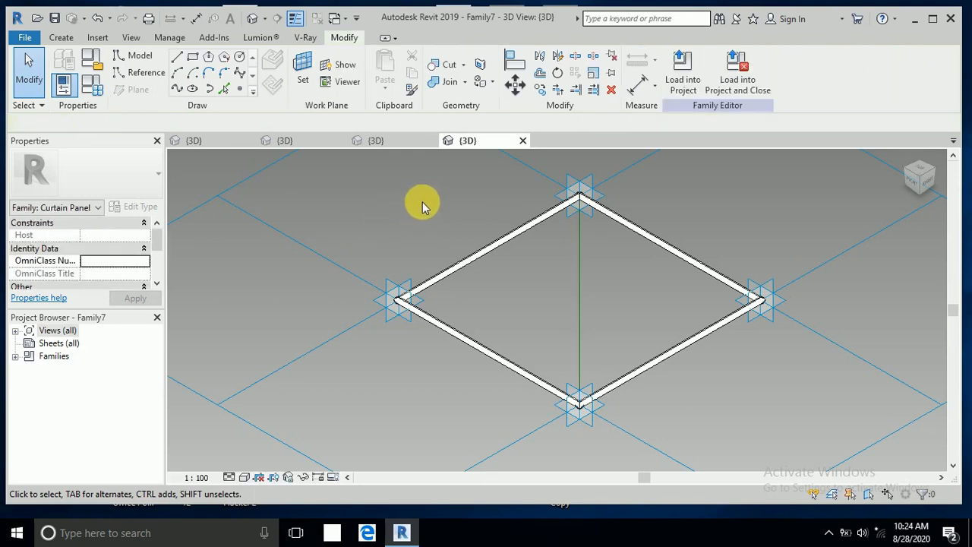
Step: Place a reference point at the midpoint of the diagonal reference line and draw a 0.04 m radius circle on the point's plane
left_click(240, 89)
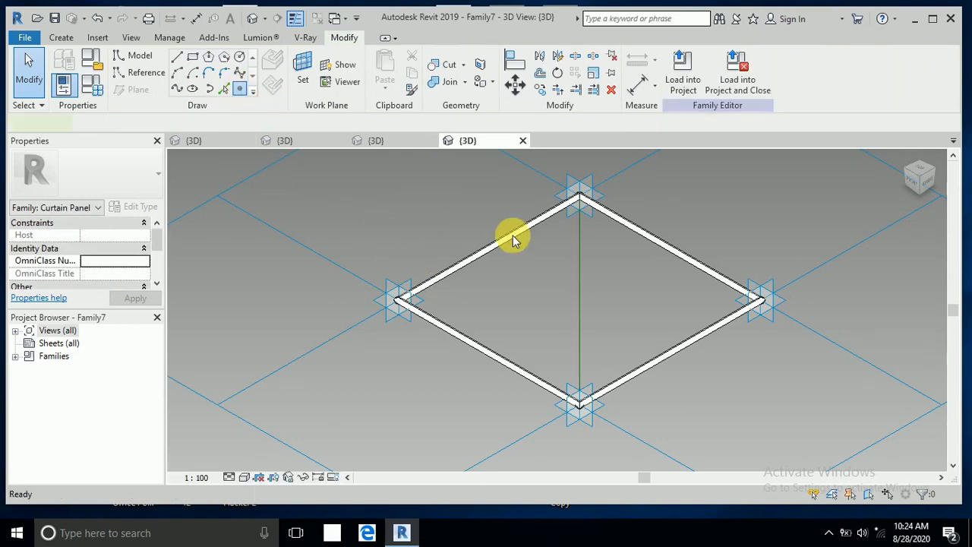
left_click(579, 300)
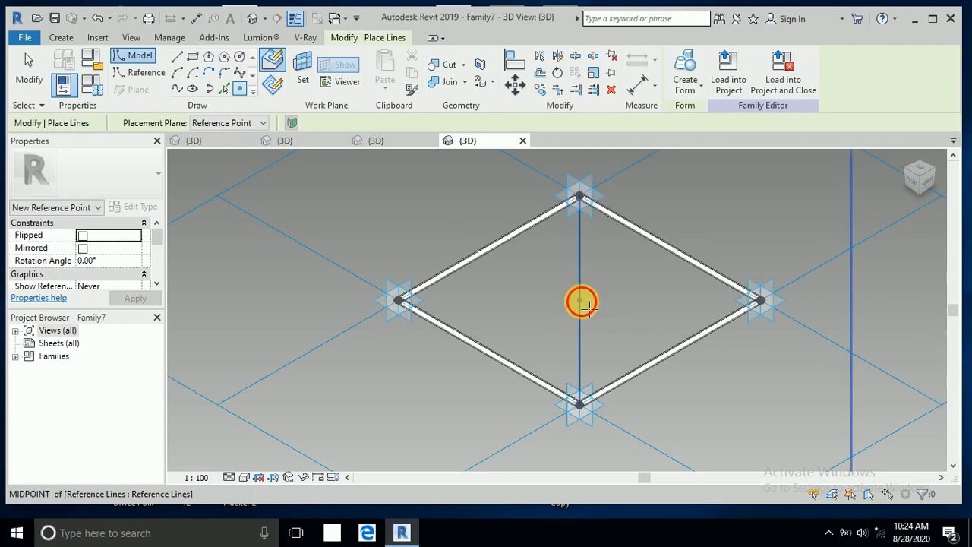
left_click(239, 60)
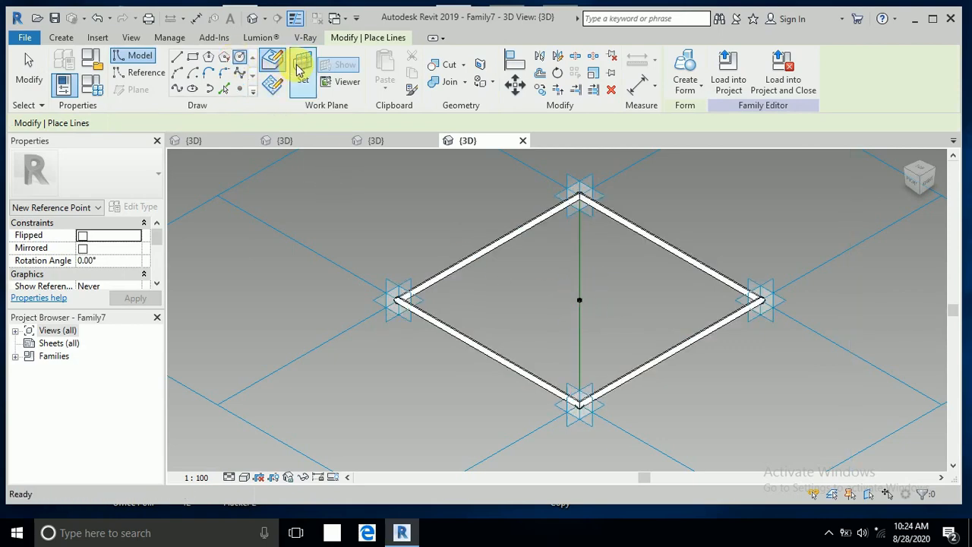
left_click(303, 70)
left_click(583, 305)
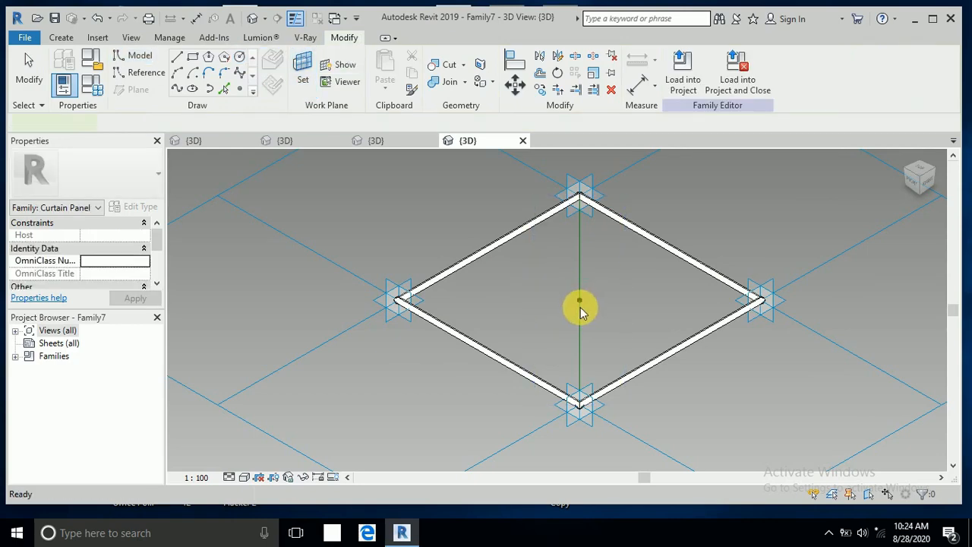
scroll(580, 304, "up", 3)
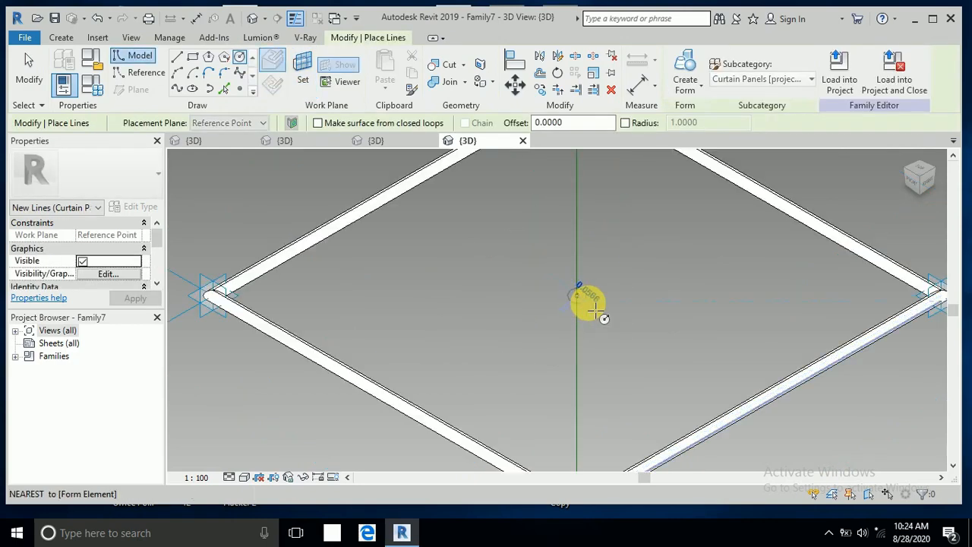
left_click(596, 309)
scroll(587, 304, "up", 2)
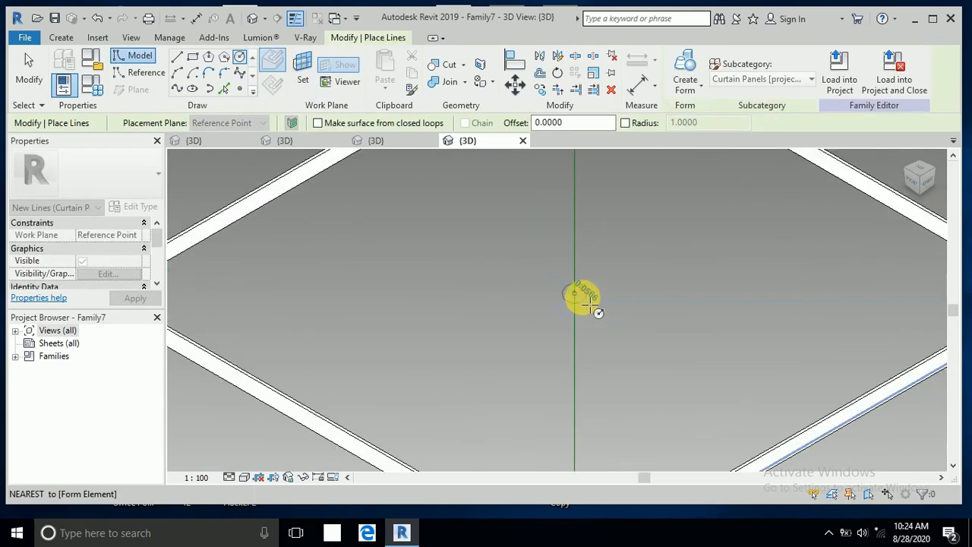
left_click(582, 296)
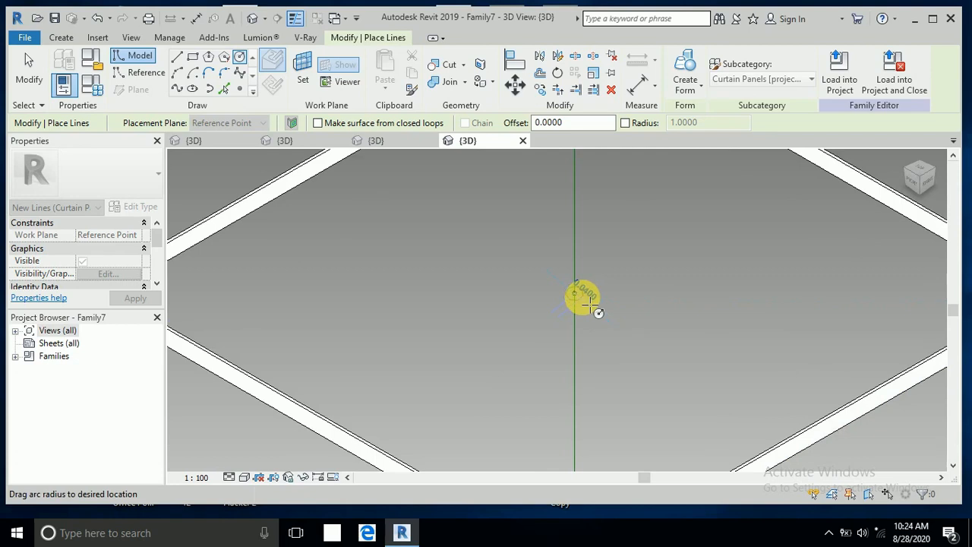
left_click(40, 68)
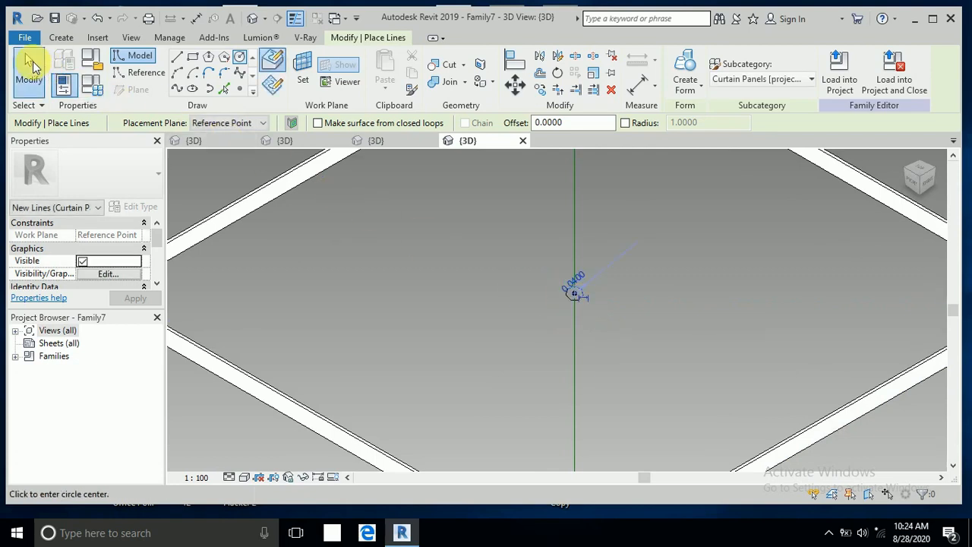
Step: Create a solid diagonal tube form from the circle profile and the diagonal reference line
left_click(574, 262)
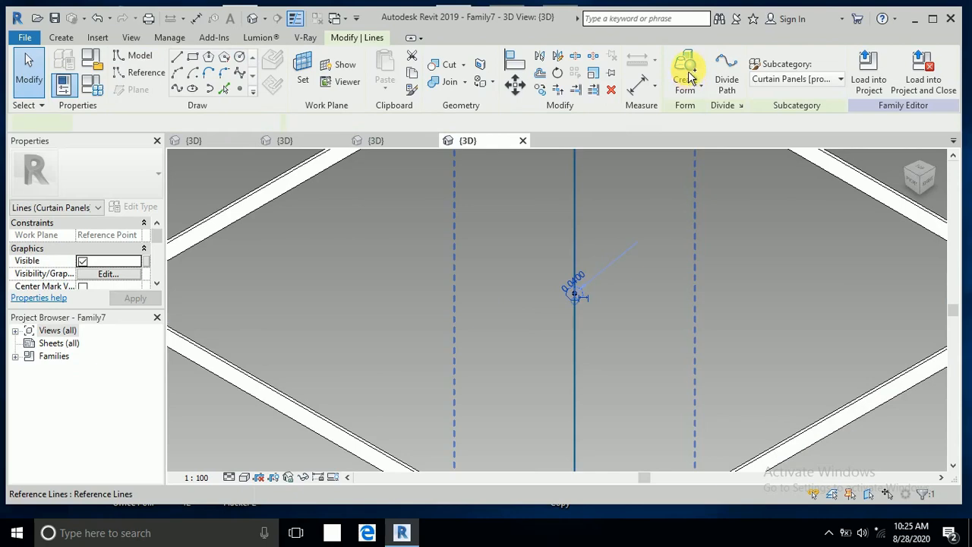
left_click(687, 75)
key("ctrl+z")
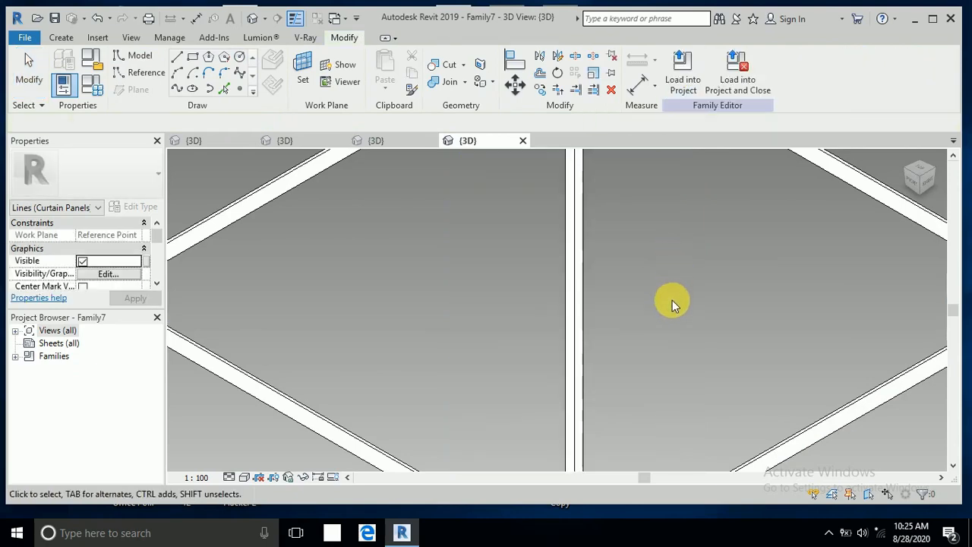
scroll(672, 301, "down", 4)
middle_click_drag(695, 288, 654, 325)
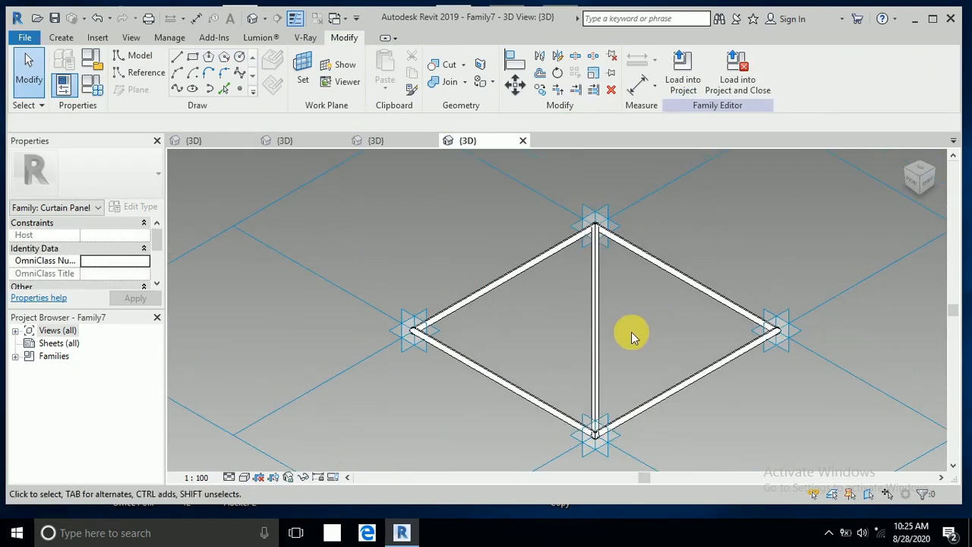
Step: Set the 3D view's visual style to Wireframe
left_click(244, 478)
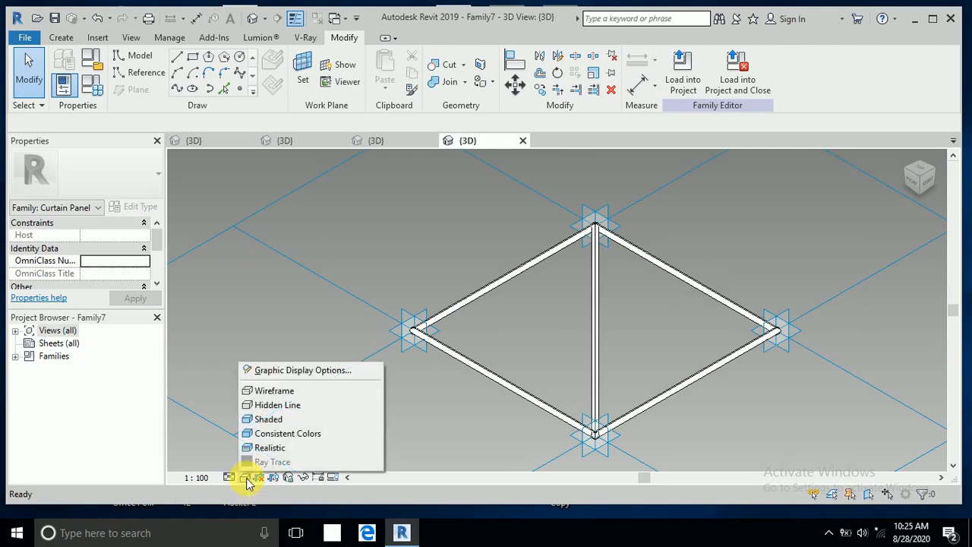
left_click(266, 392)
scroll(474, 392, "up", 4)
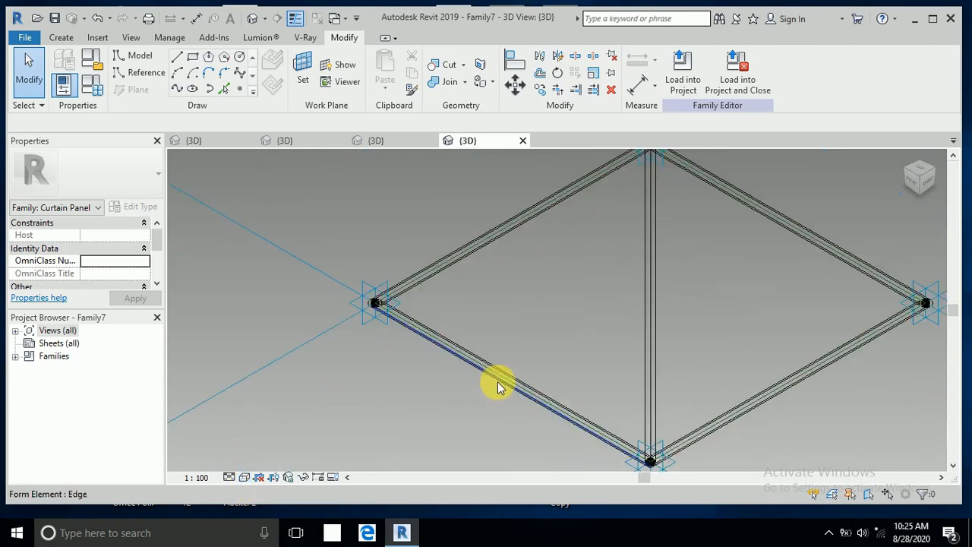
Step: Create a solid panel form from the four outer reference lines of the frame
left_click(472, 388)
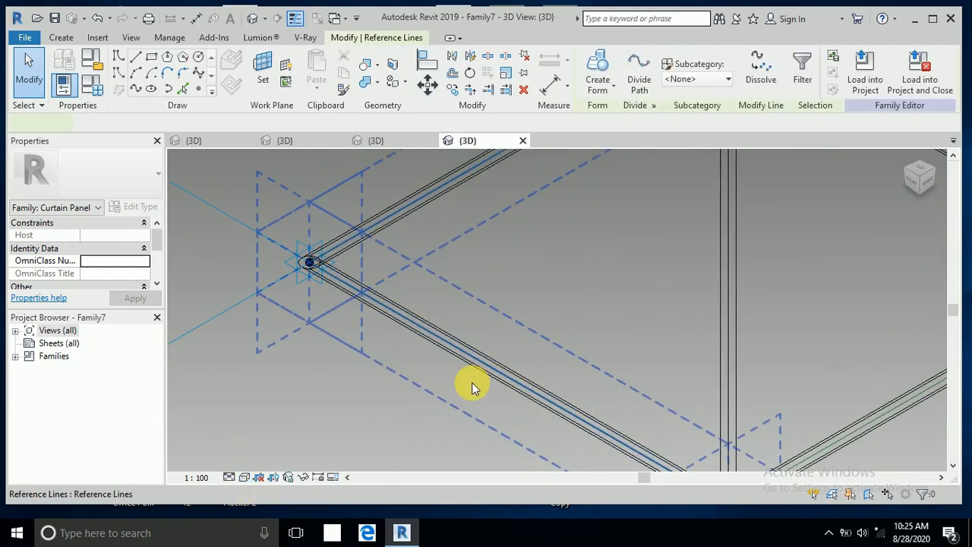
scroll(628, 393, "down", 4)
scroll(716, 387, "up", 5)
left_click(717, 373)
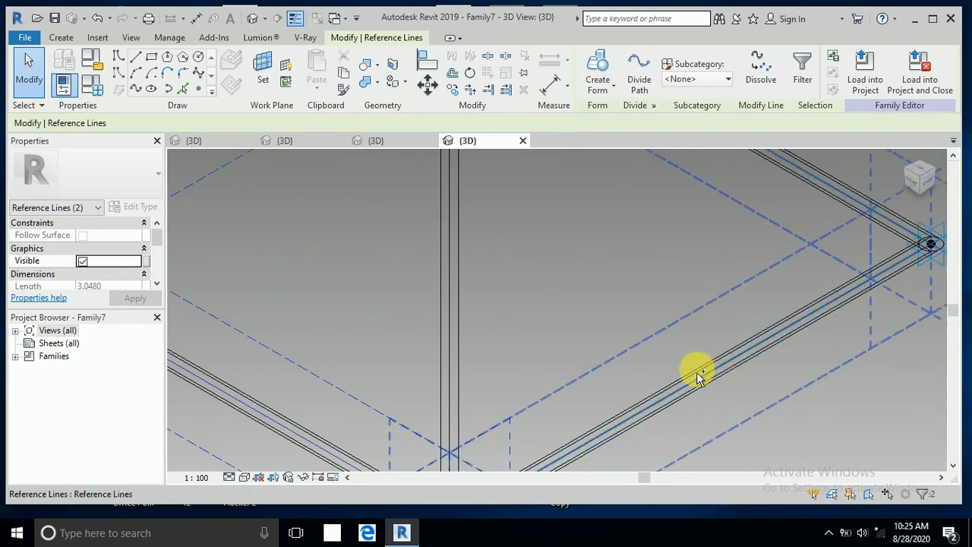
scroll(653, 384, "down", 5)
left_click(611, 90)
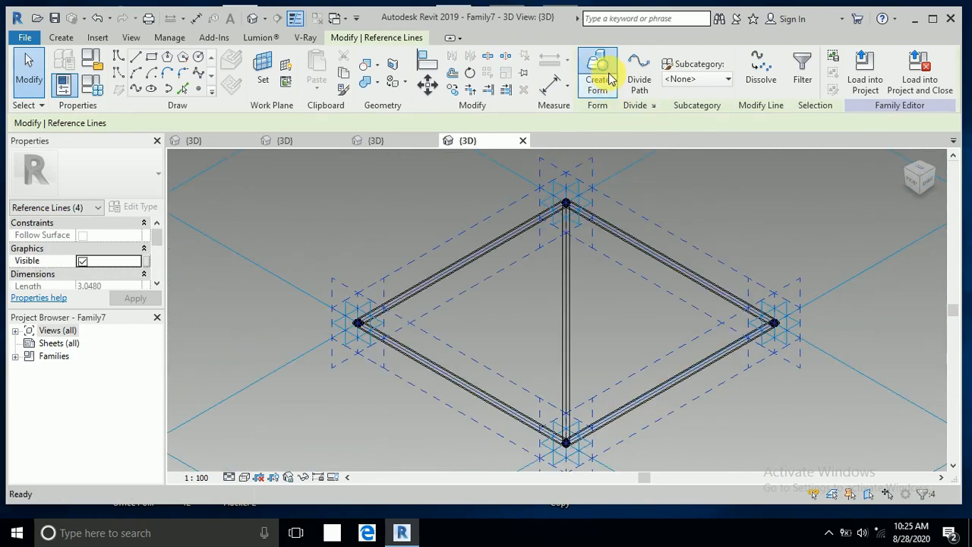
left_click(425, 459)
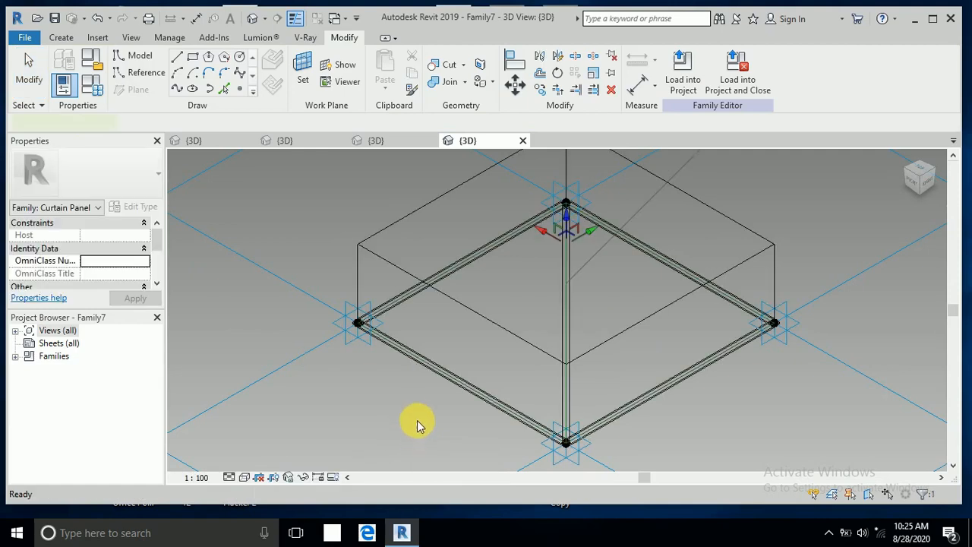
Step: Set the panel form's positive offset to 0.005 m and its negative offset to -0.005 m
scroll(417, 419, "down", 2)
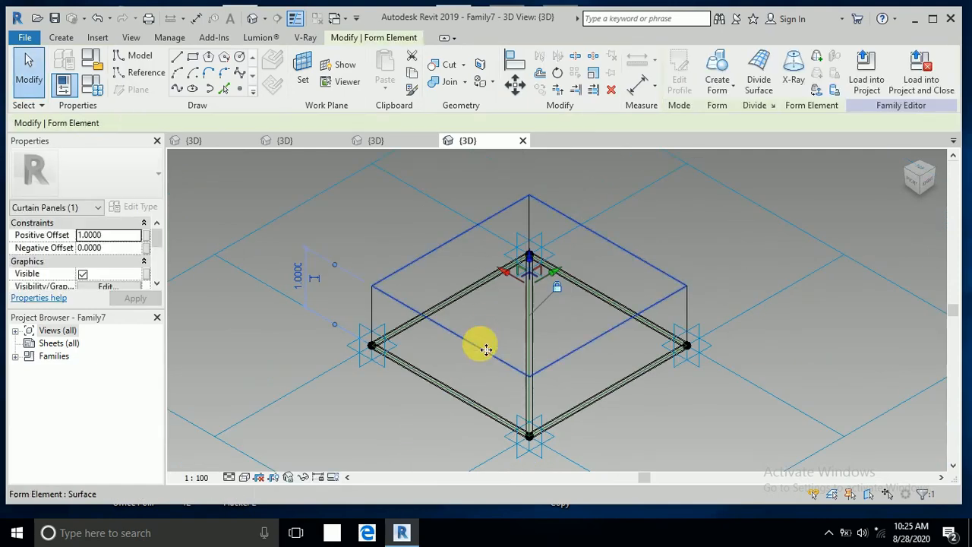
left_click(112, 236)
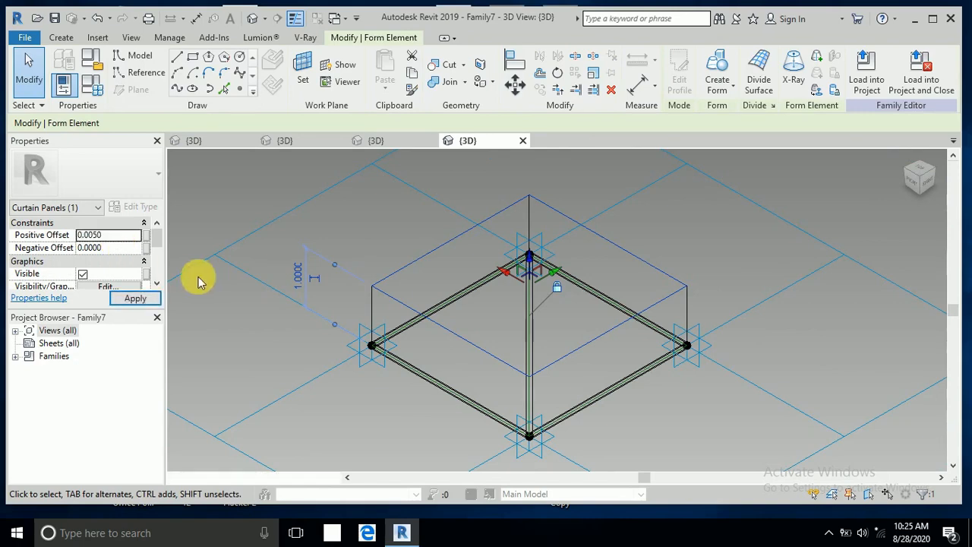
left_click(114, 248)
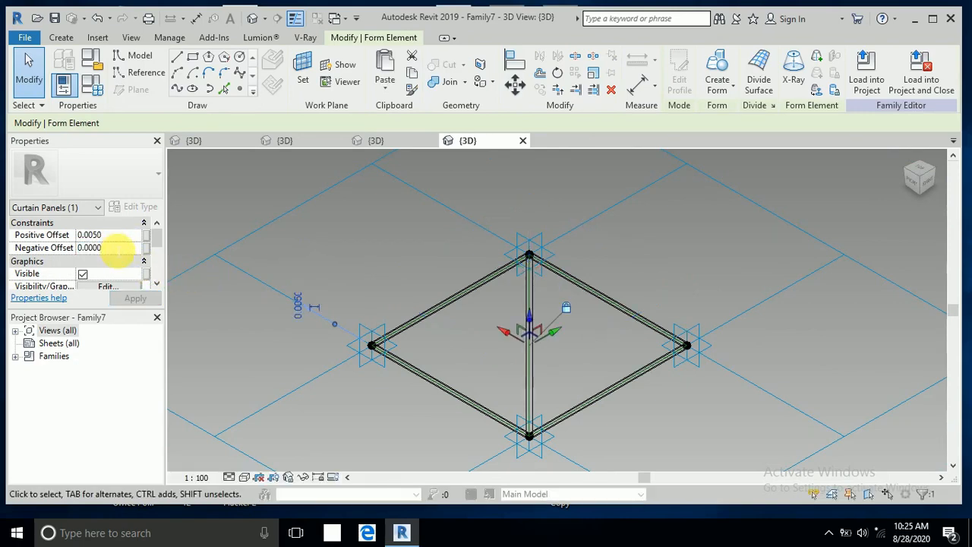
left_click_drag(114, 248, 62, 260)
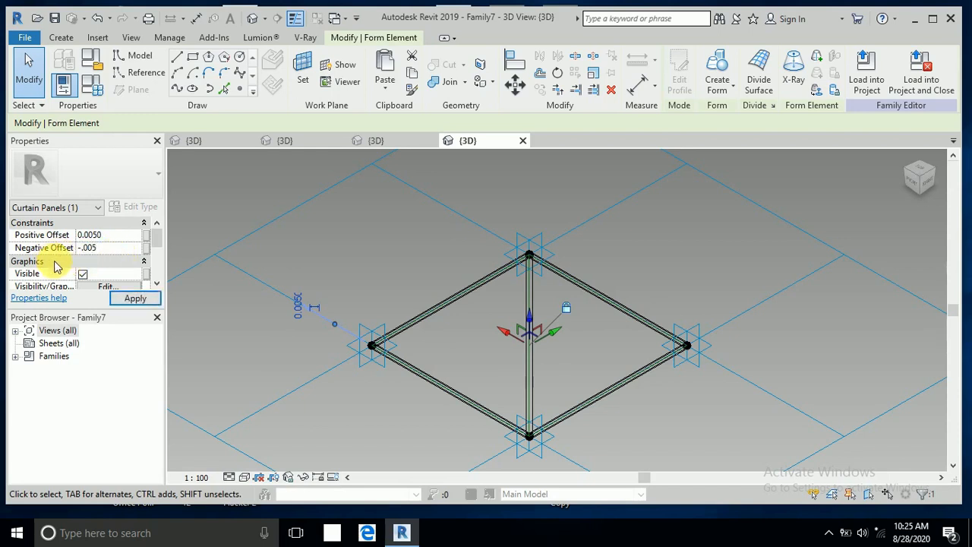
left_click(363, 271)
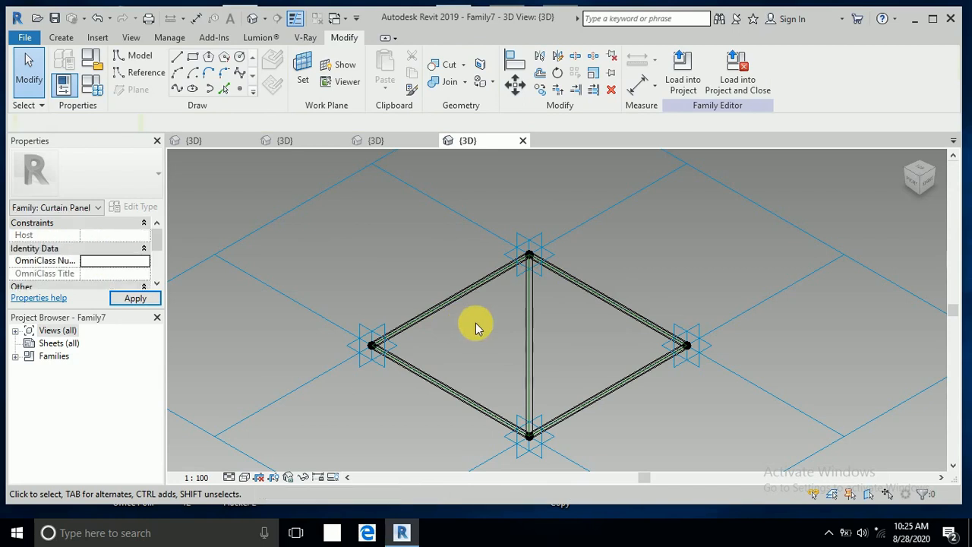
Step: Set the 3D view's visual style to Shaded
scroll(476, 328, "down", 2)
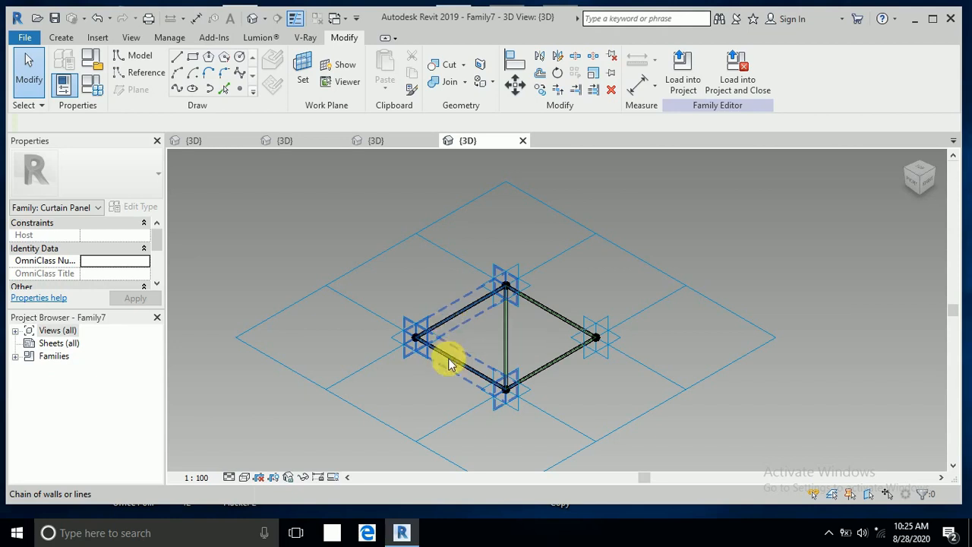
left_click(244, 477)
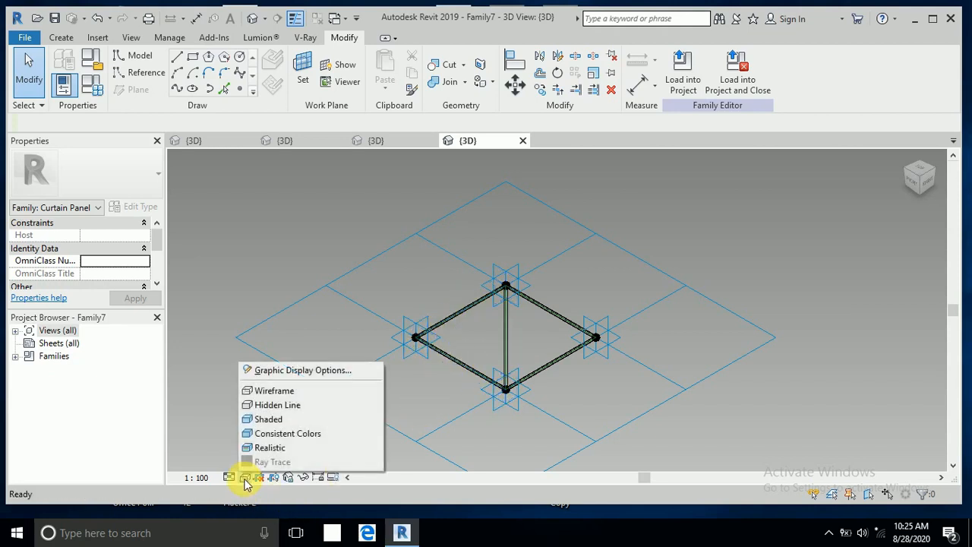
left_click(290, 420)
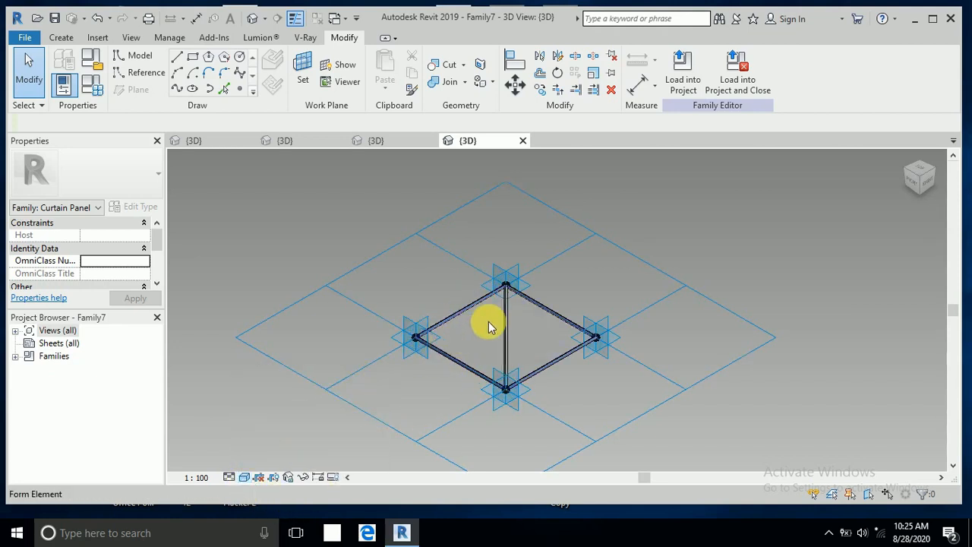
Step: Associate the infill panel form's material with a new family type parameter named m1
left_click(465, 372)
scroll(465, 372, "up", 3)
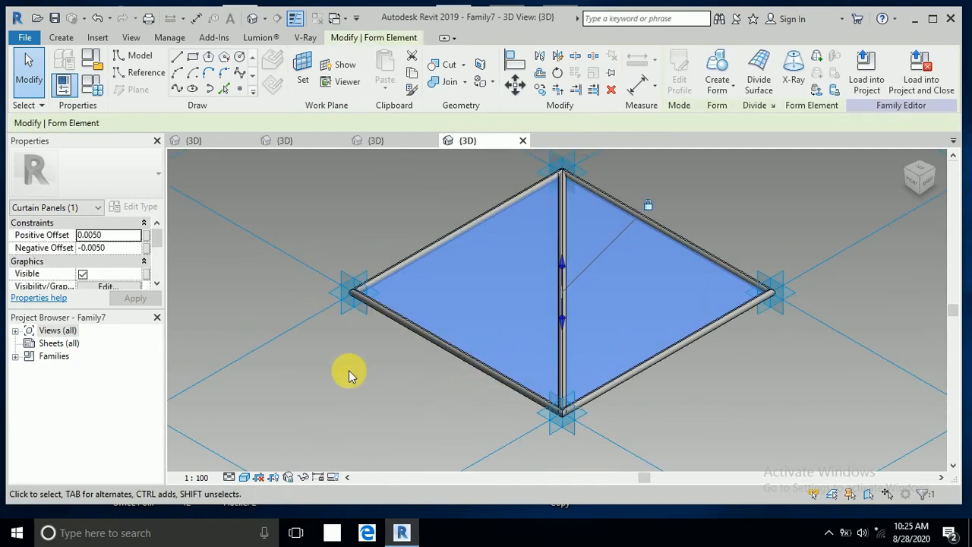
scroll(137, 273, "down", 2)
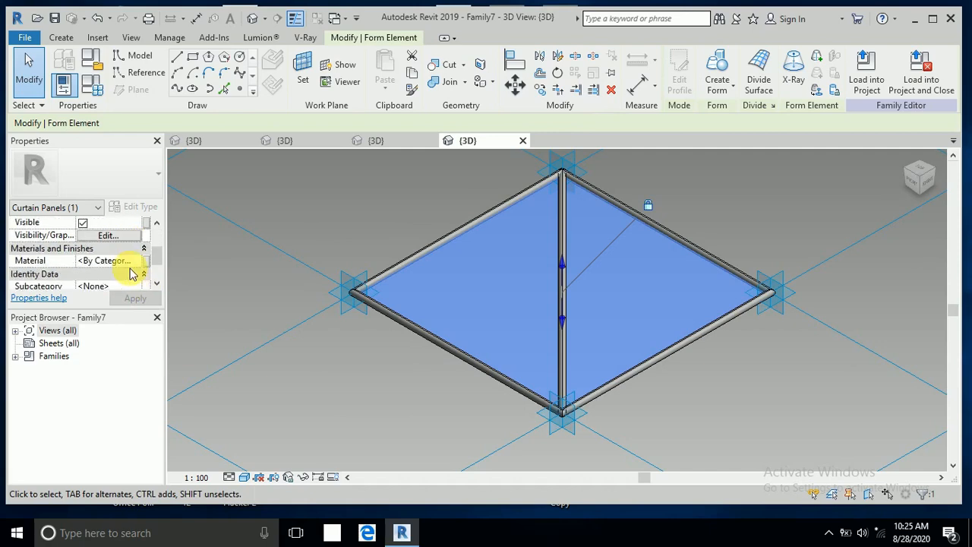
left_click(146, 261)
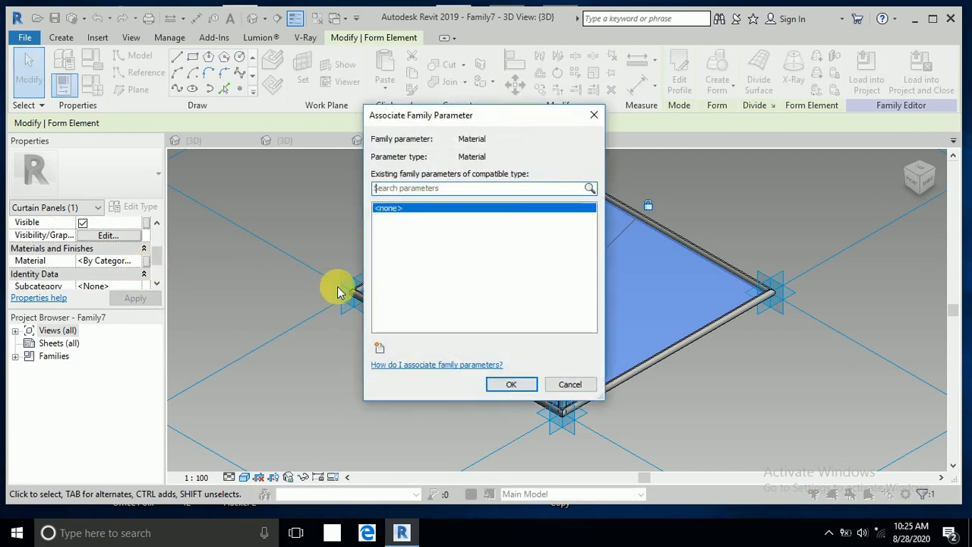
left_click(378, 348)
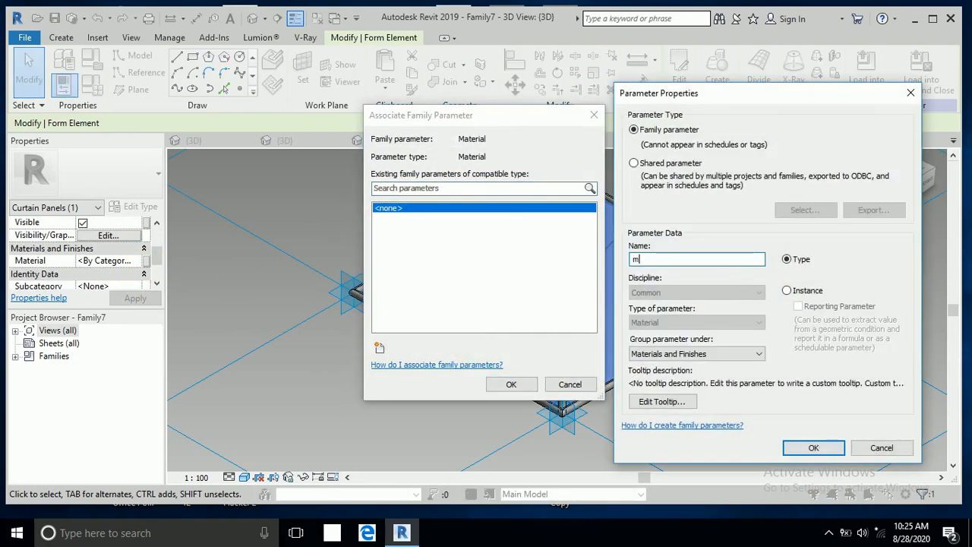
left_click(810, 446)
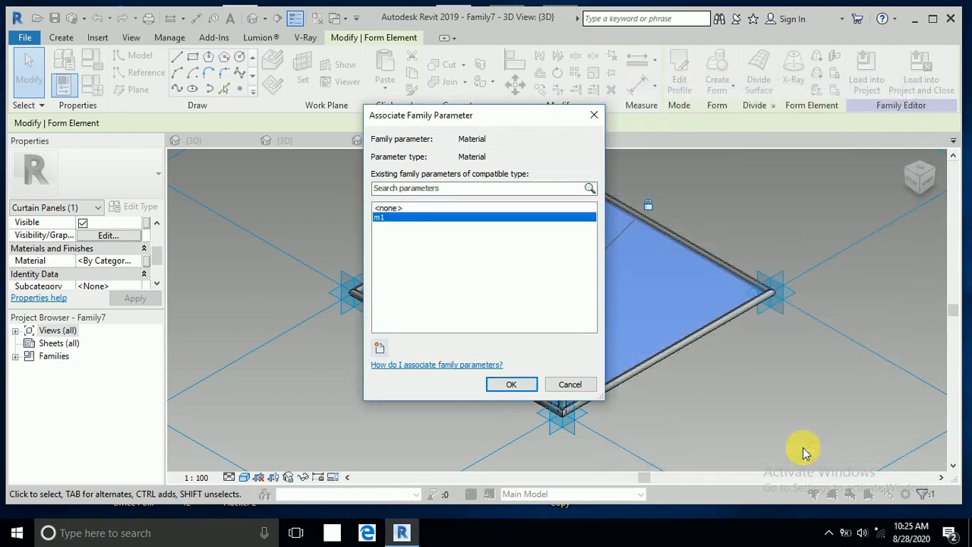
left_click(496, 387)
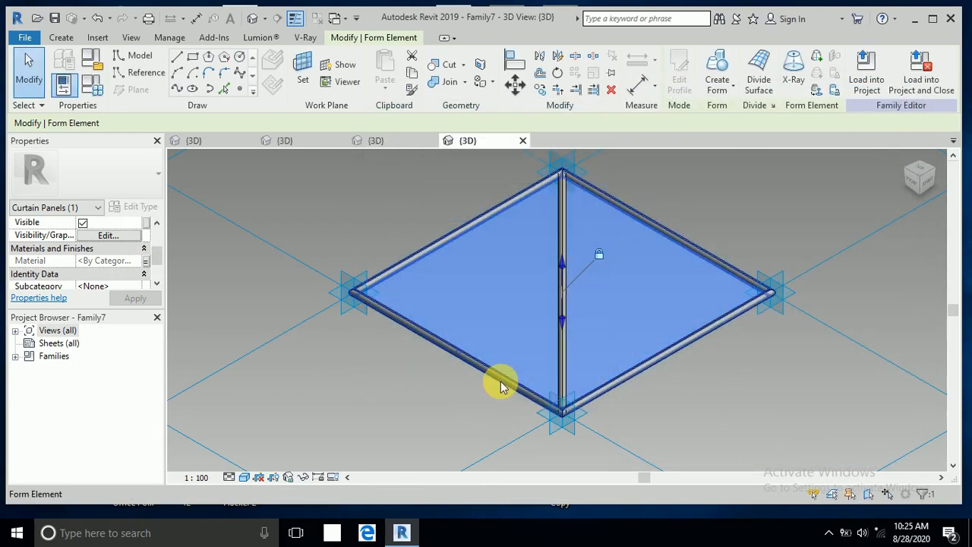
Step: Associate the material of the outer tubular frame and the diagonal tube with a new family parameter named m2
left_click(500, 387)
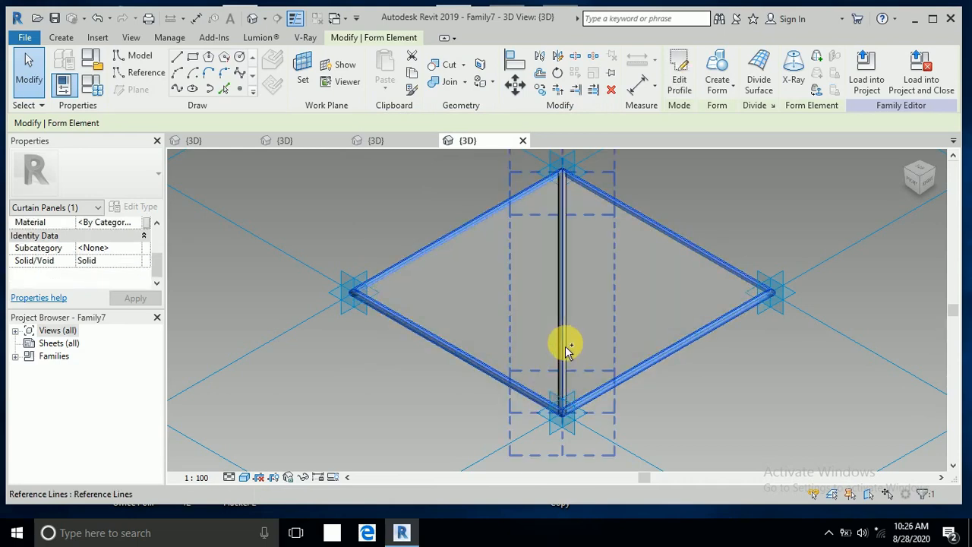
left_click(493, 375, "ctrl")
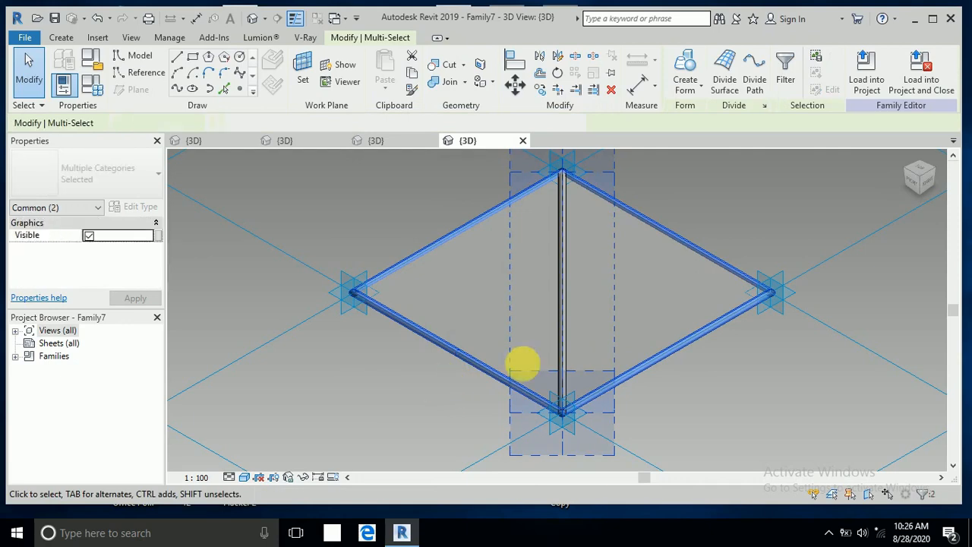
left_click(566, 316, "ctrl")
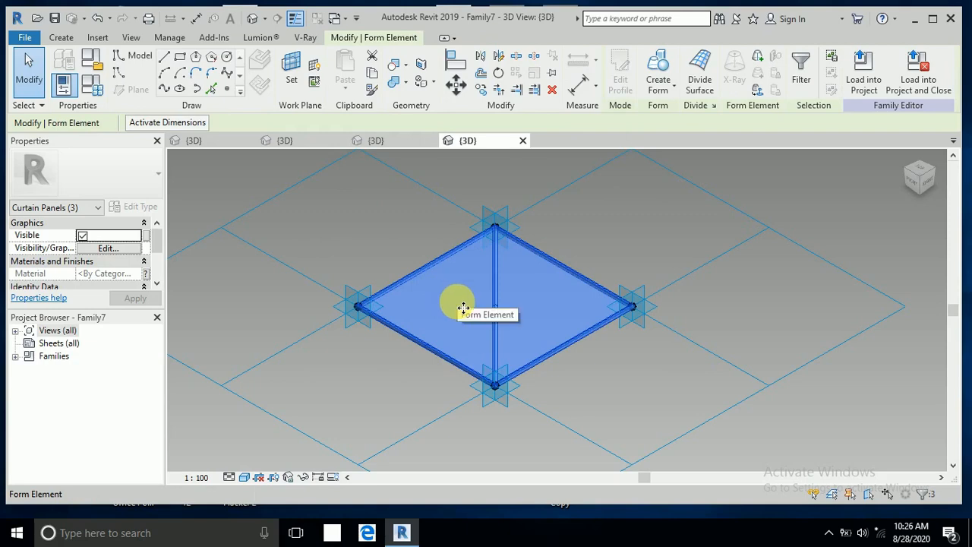
left_click(457, 307, "shift")
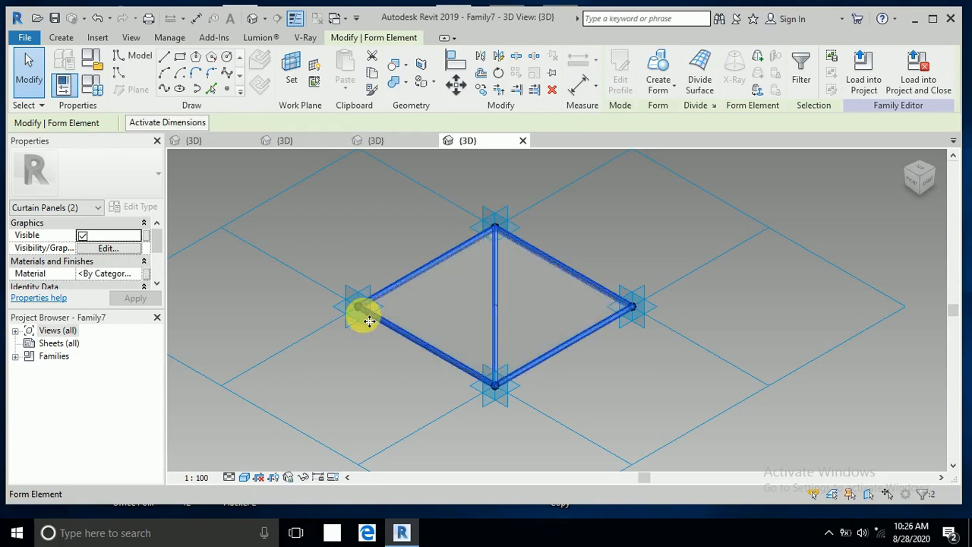
middle_click_drag(612, 406, 593, 380, "shift")
left_click(146, 275)
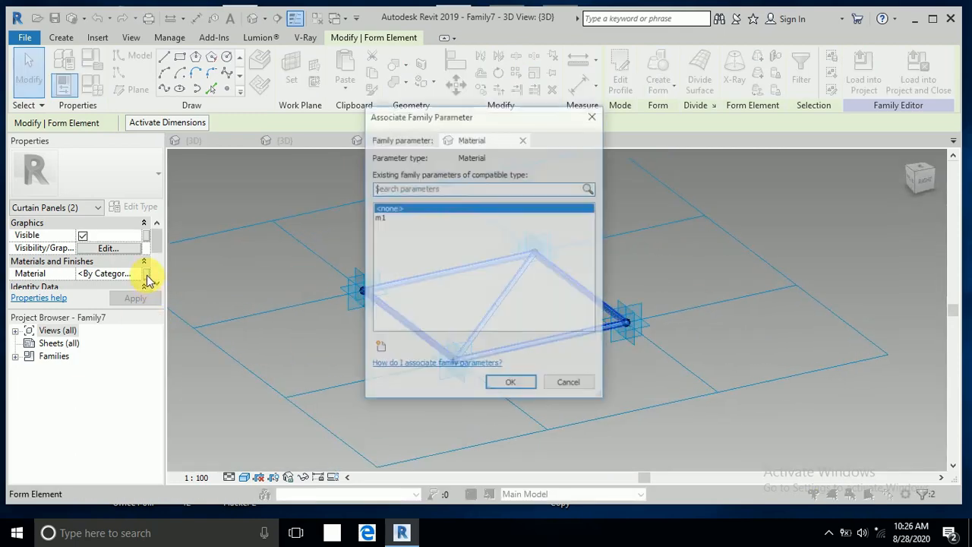
left_click(380, 349)
type("n")
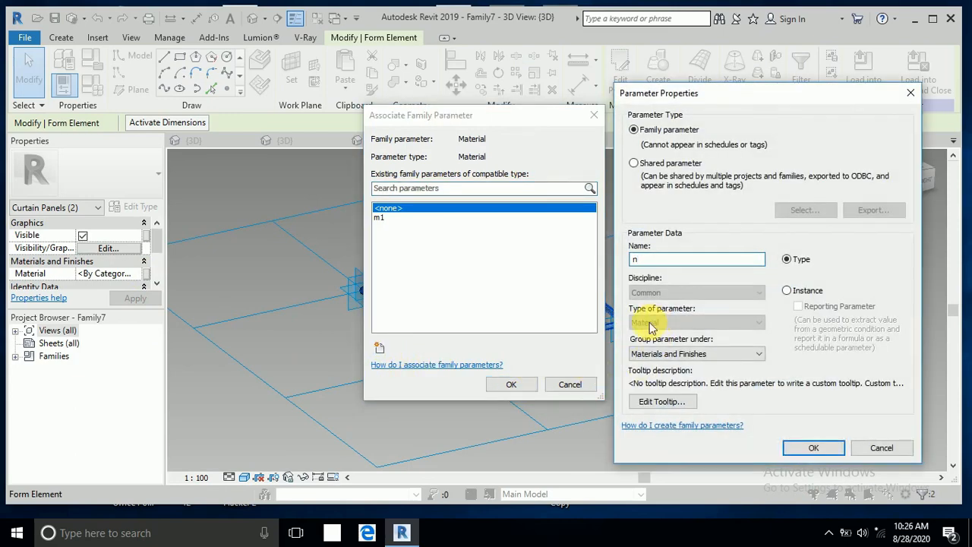
key("BackSpace")
type("m2")
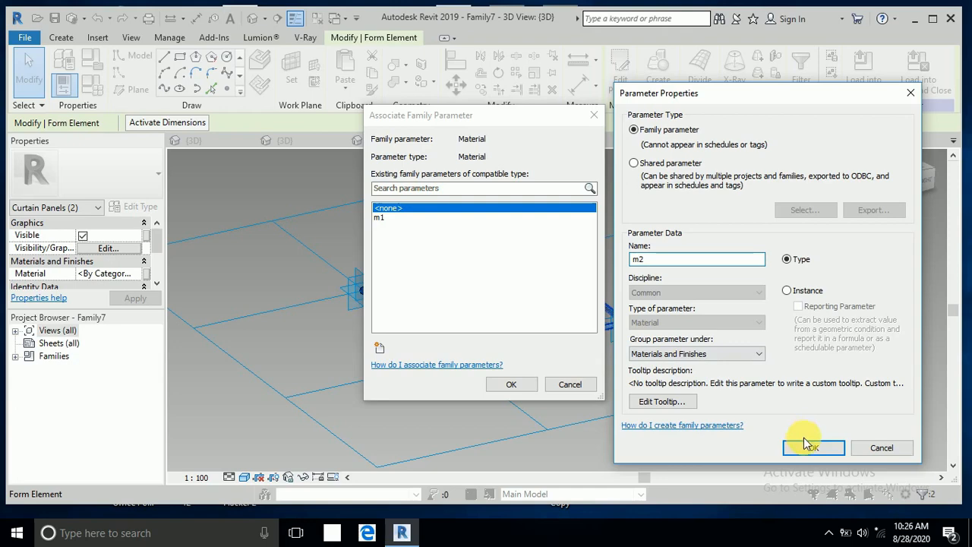
left_click(810, 447)
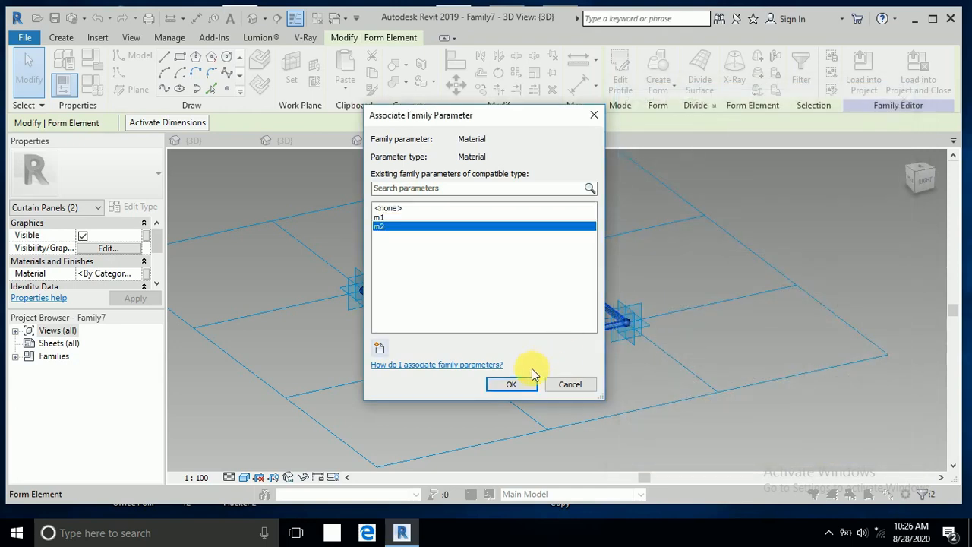
left_click(513, 385)
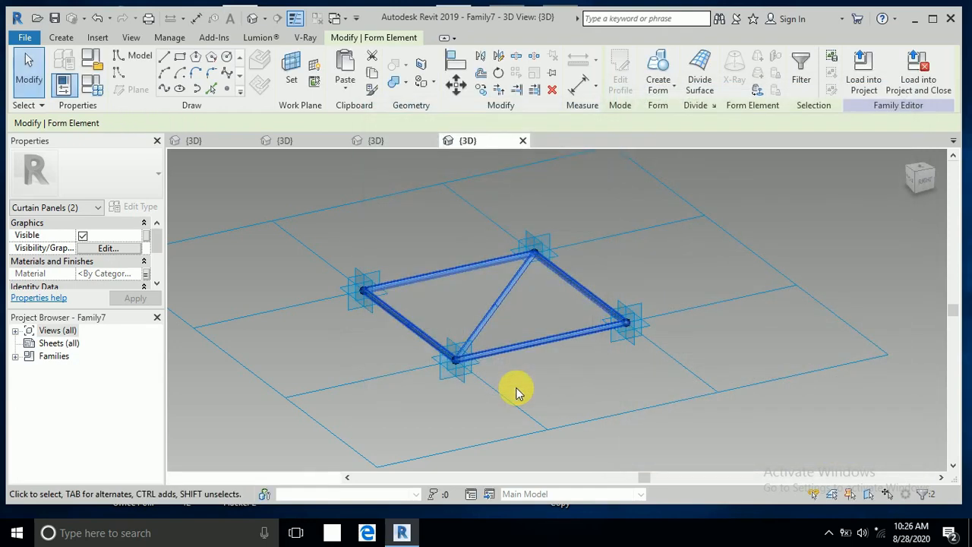
left_click(570, 401)
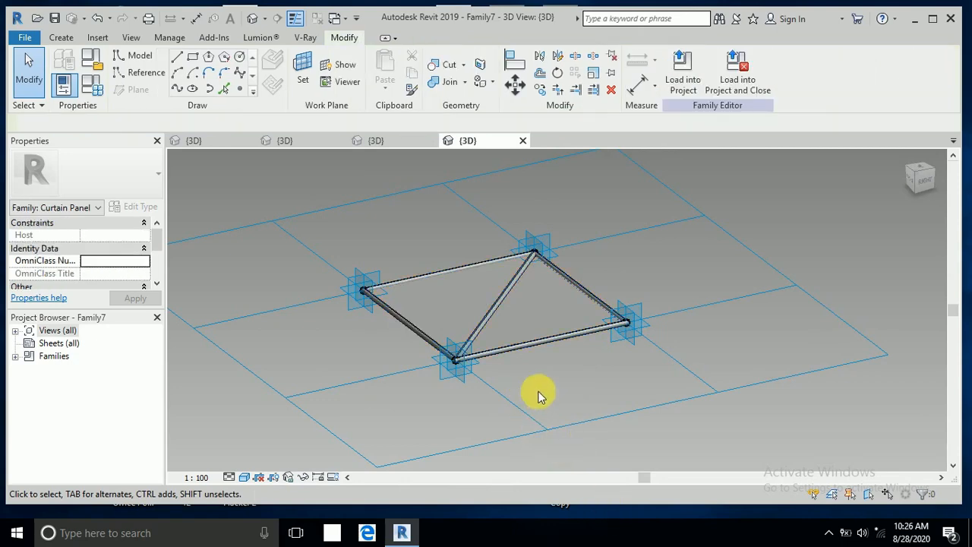
Step: Load the finished curtain panel family into the bb.rvt project
left_click(691, 78)
left_click(410, 235)
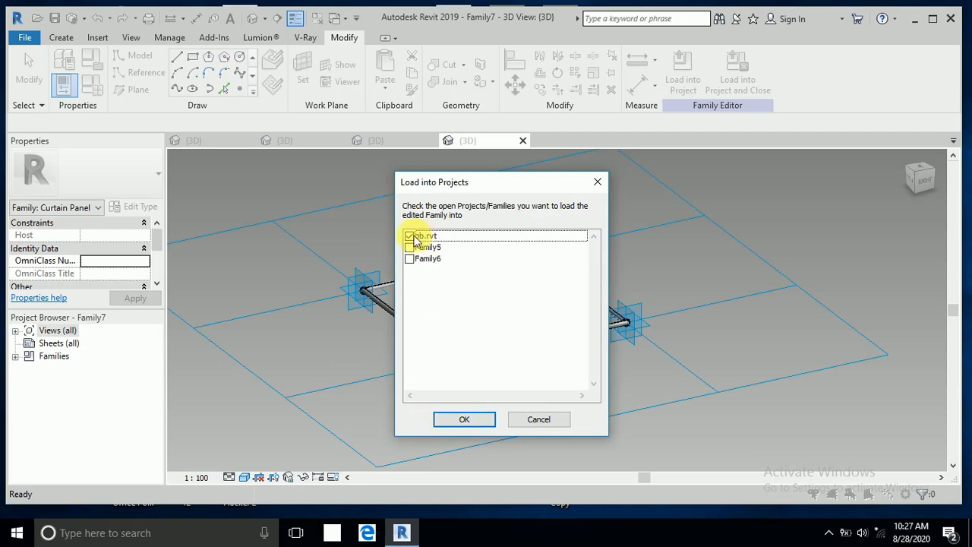
left_click(461, 418)
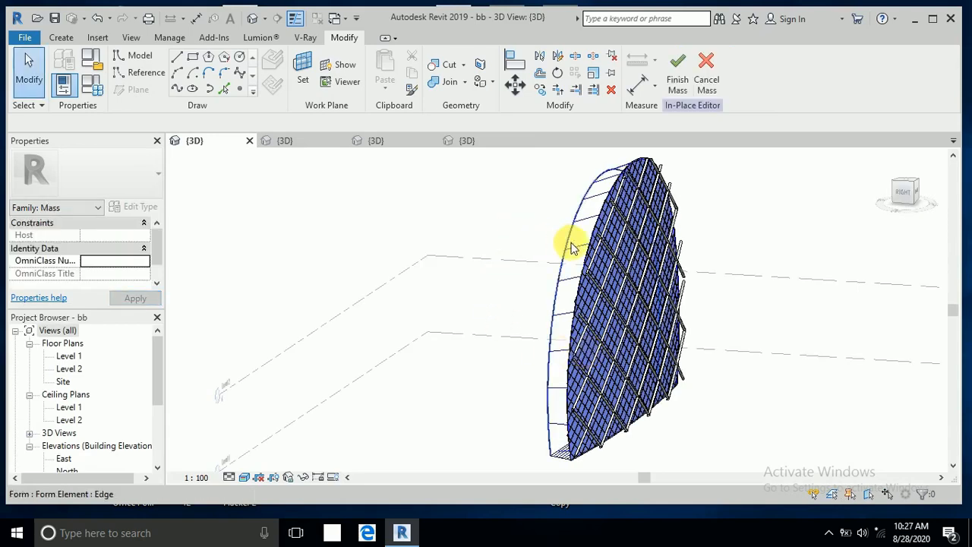
Step: Apply the Family7 rectangle panel to the divided surface on the mass's narrow curved edge
left_click(577, 247)
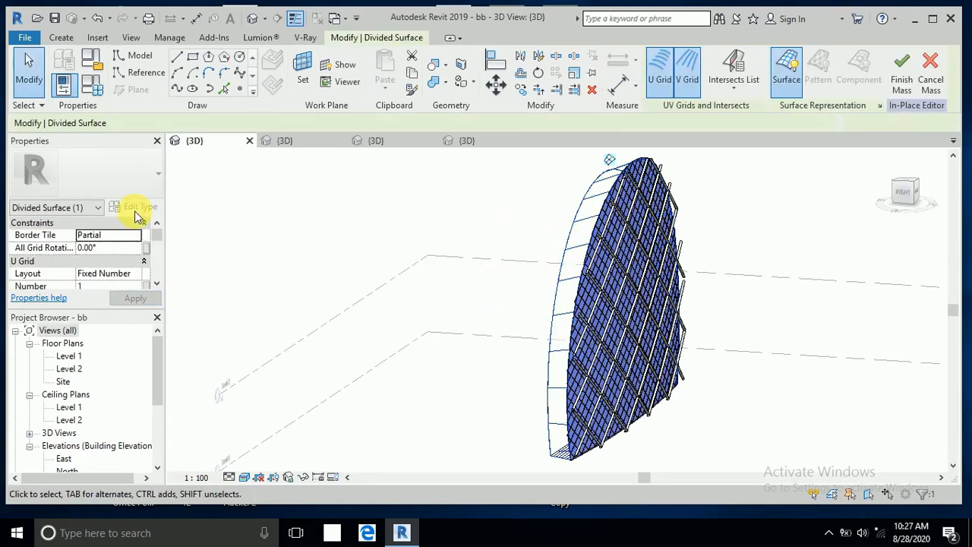
left_click(156, 187)
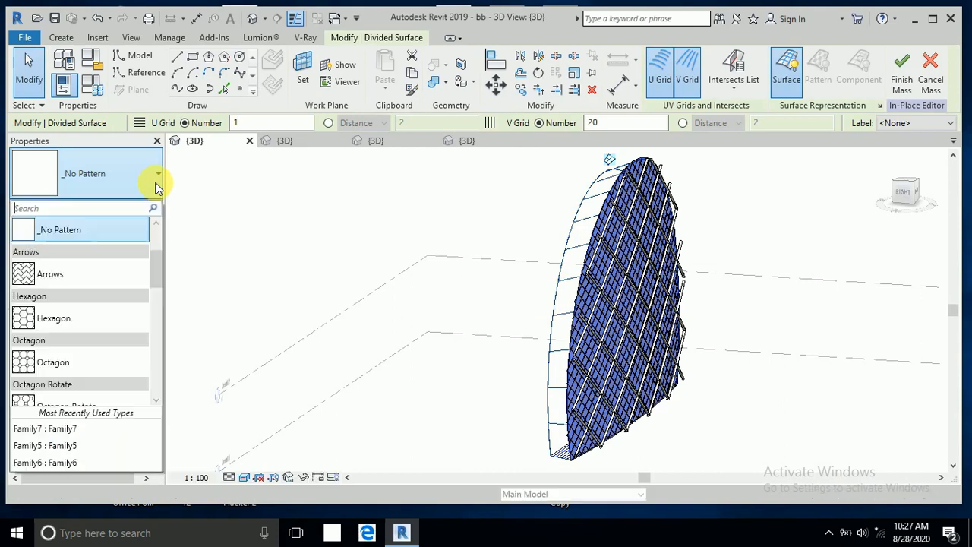
scroll(126, 354, "down", 3)
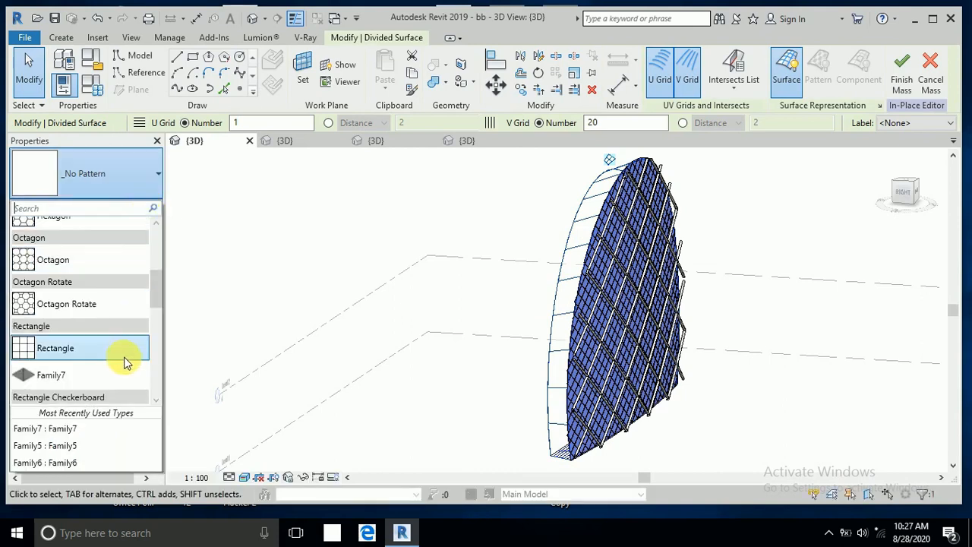
left_click(127, 351)
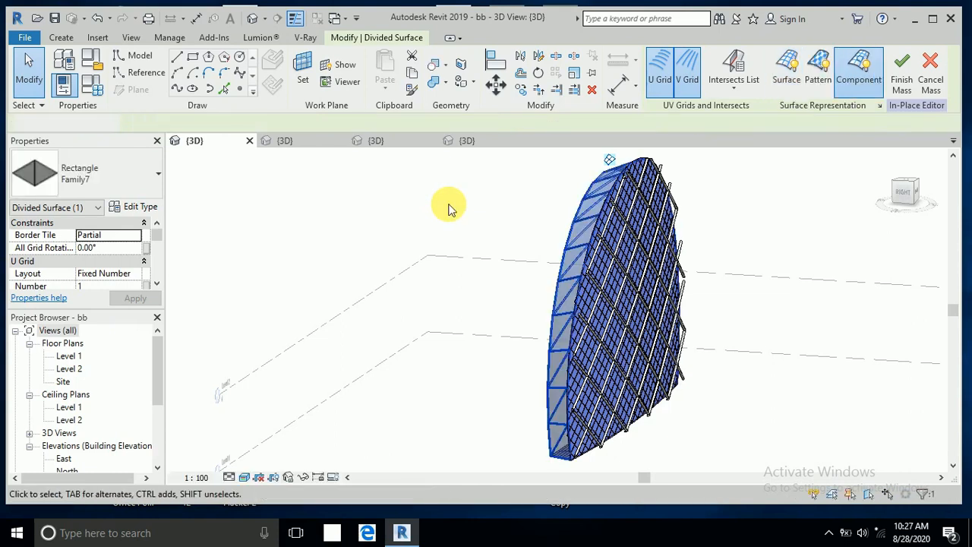
left_click(690, 456)
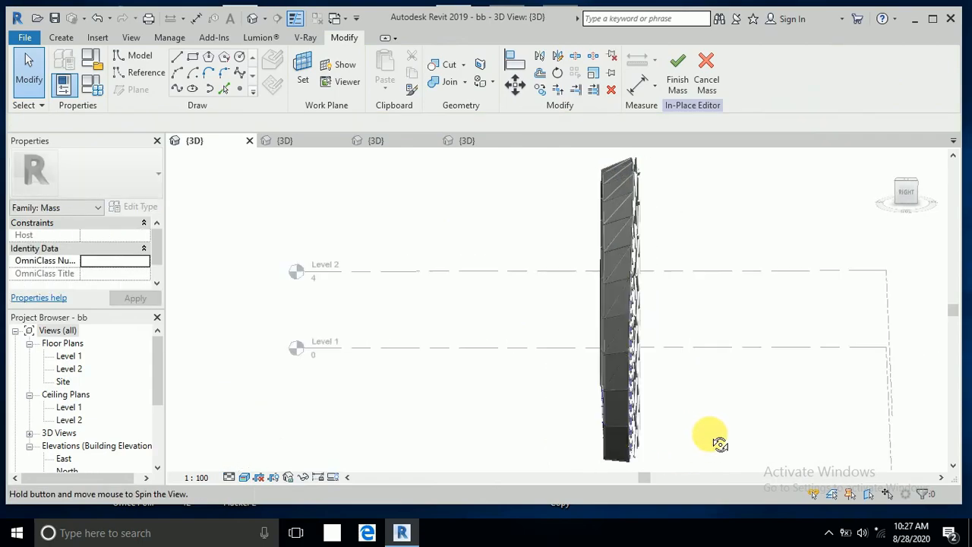